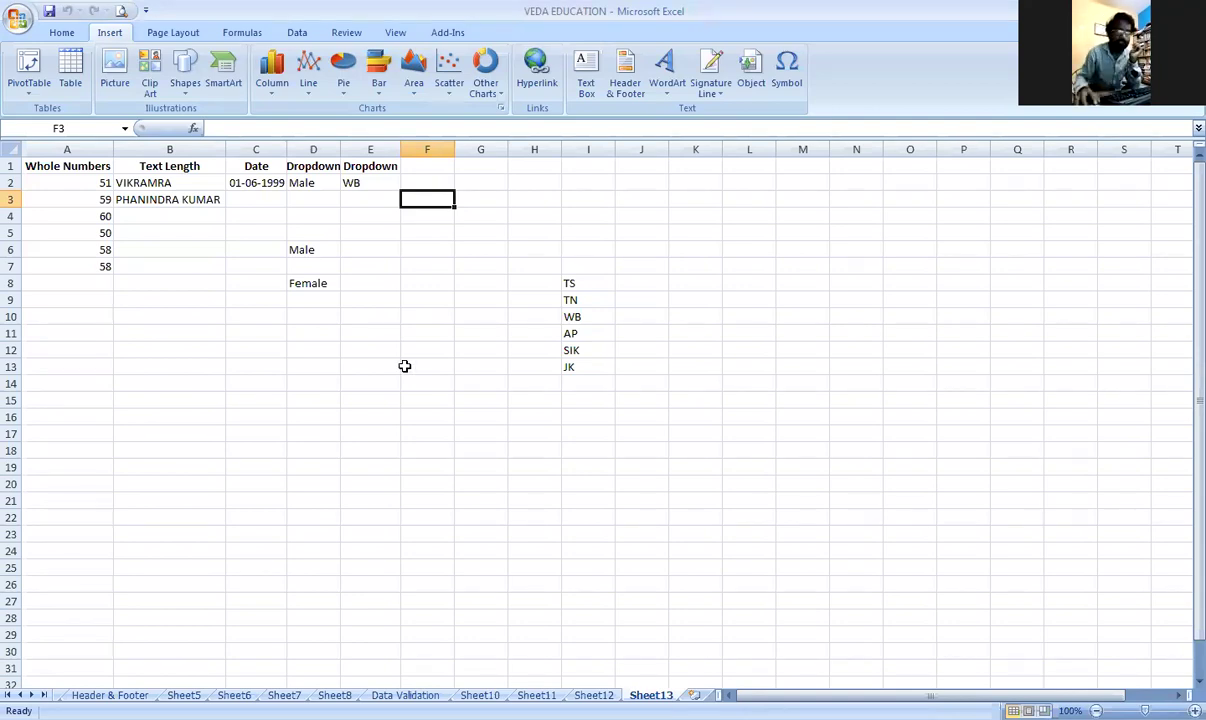
Switch Sheet13 to Page Layout view through Insert > Header & Footer, then return to page 1.
{"action": "left_click", "coordinate": [690, 490]}
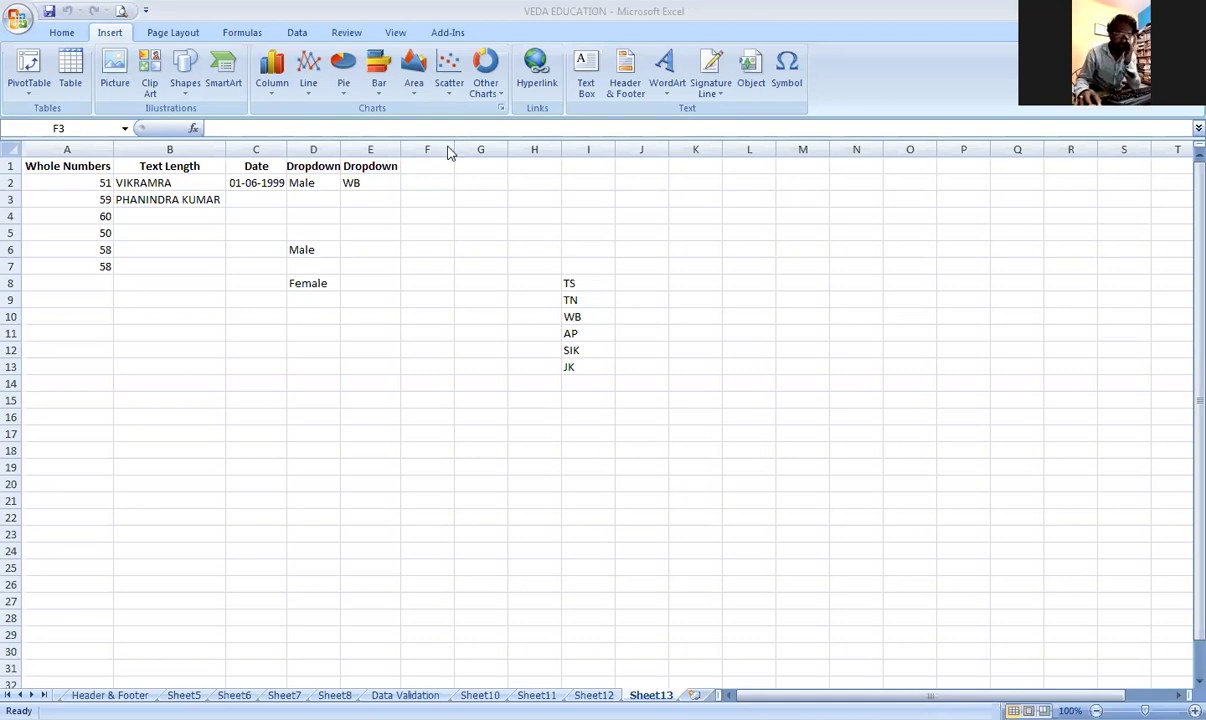
{"action": "left_click", "coordinate": [186, 254]}
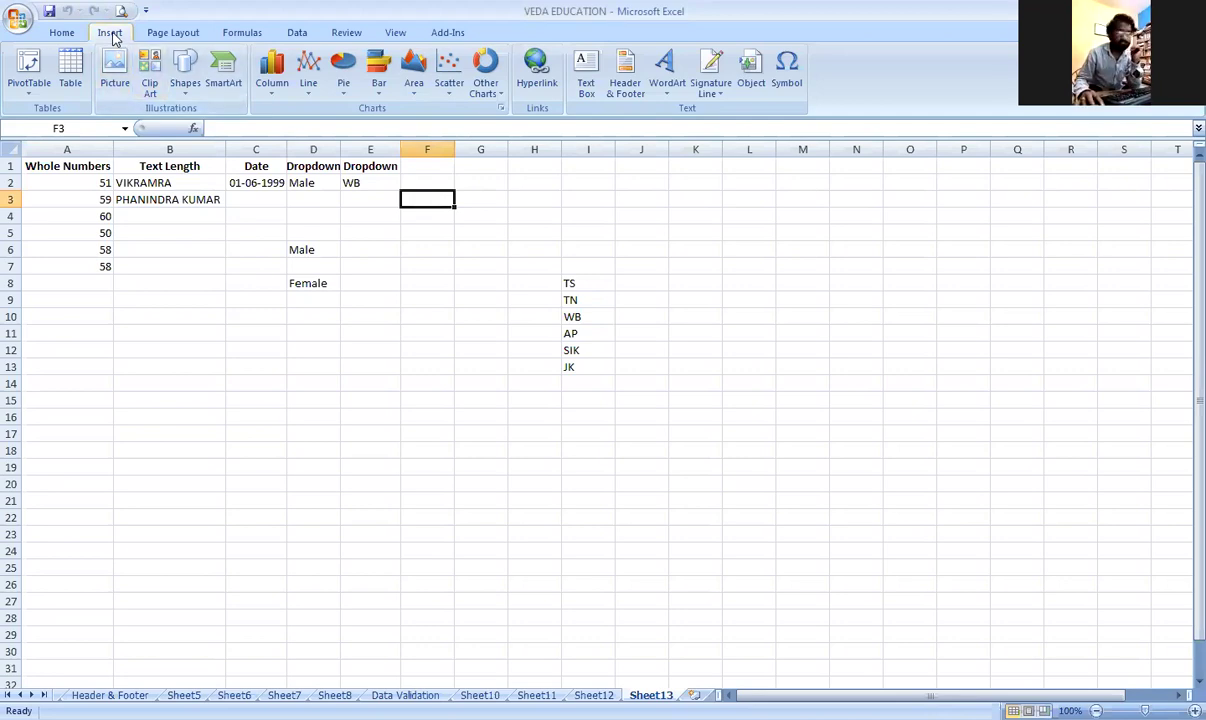
{"action": "left_click", "coordinate": [626, 88]}
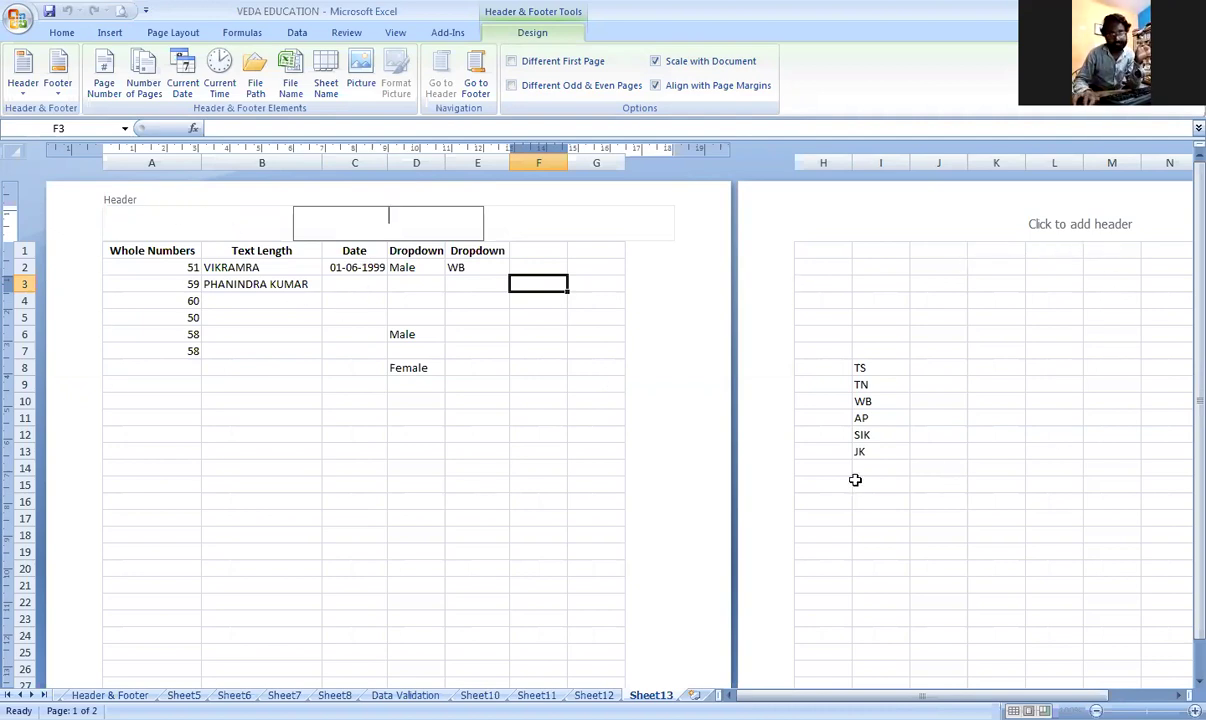
{"action": "left_click", "coordinate": [614, 486]}
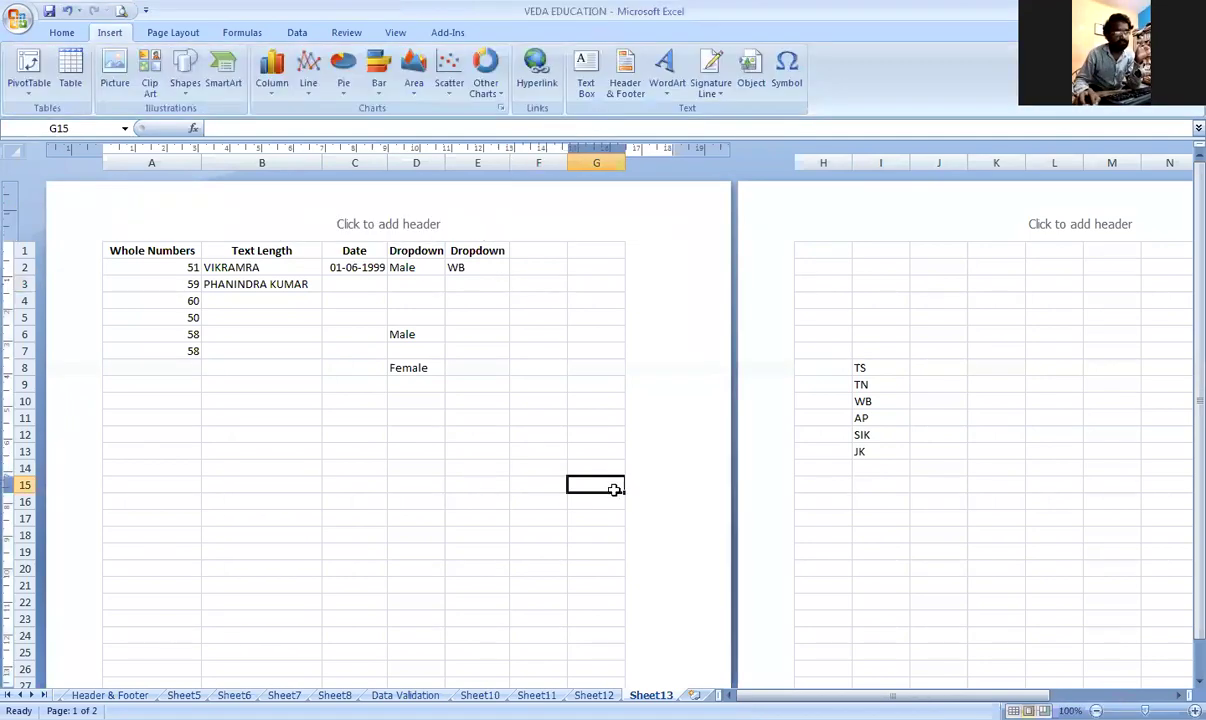
{"action": "scroll", "coordinate": [441, 504], "scroll_direction": "down", "scroll_amount": 12}
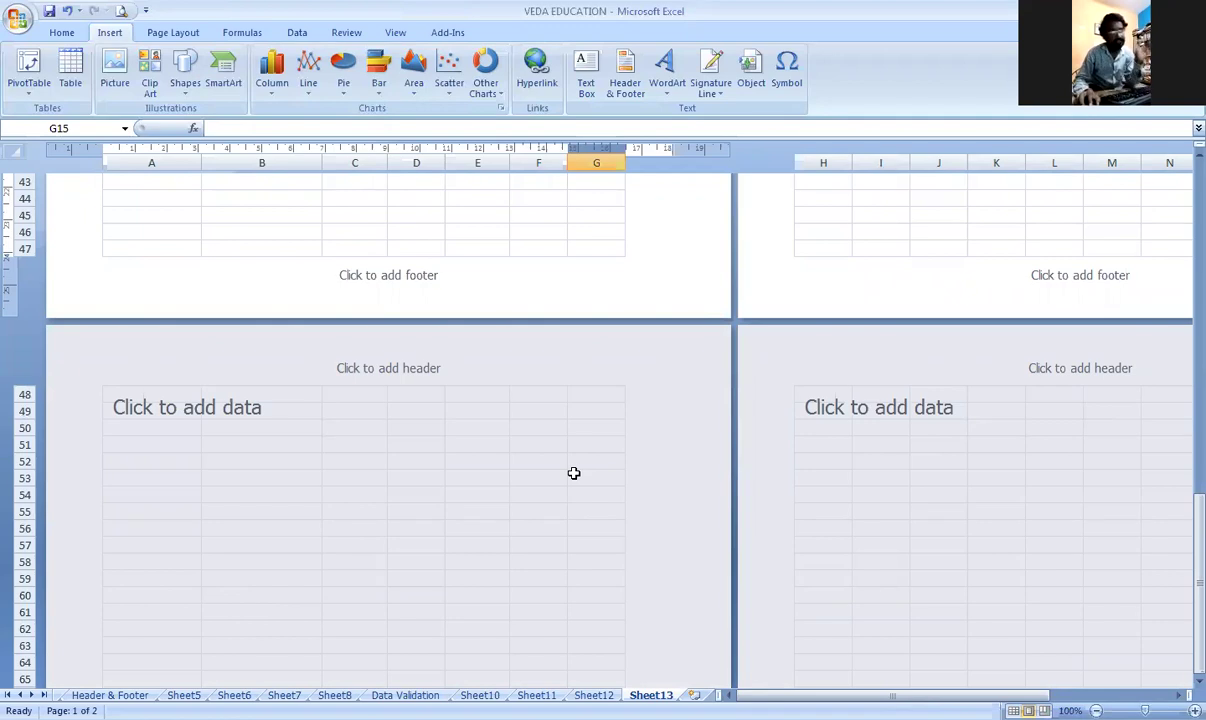
{"action": "scroll", "coordinate": [573, 473], "scroll_direction": "down", "scroll_amount": 2, "text": "ctrl"}
{"action": "scroll", "coordinate": [573, 473], "scroll_direction": "up", "scroll_amount": 15}
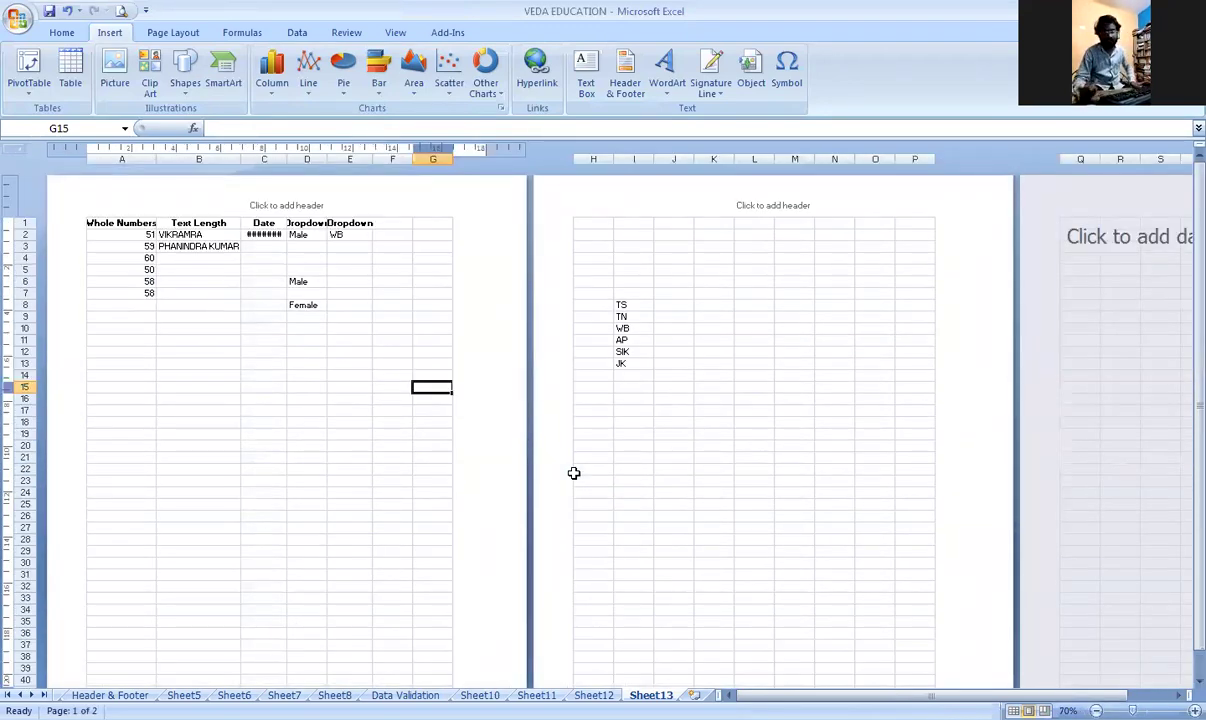
{"action": "scroll", "coordinate": [573, 473], "scroll_direction": "up", "scroll_amount": 5, "text": "ctrl"}
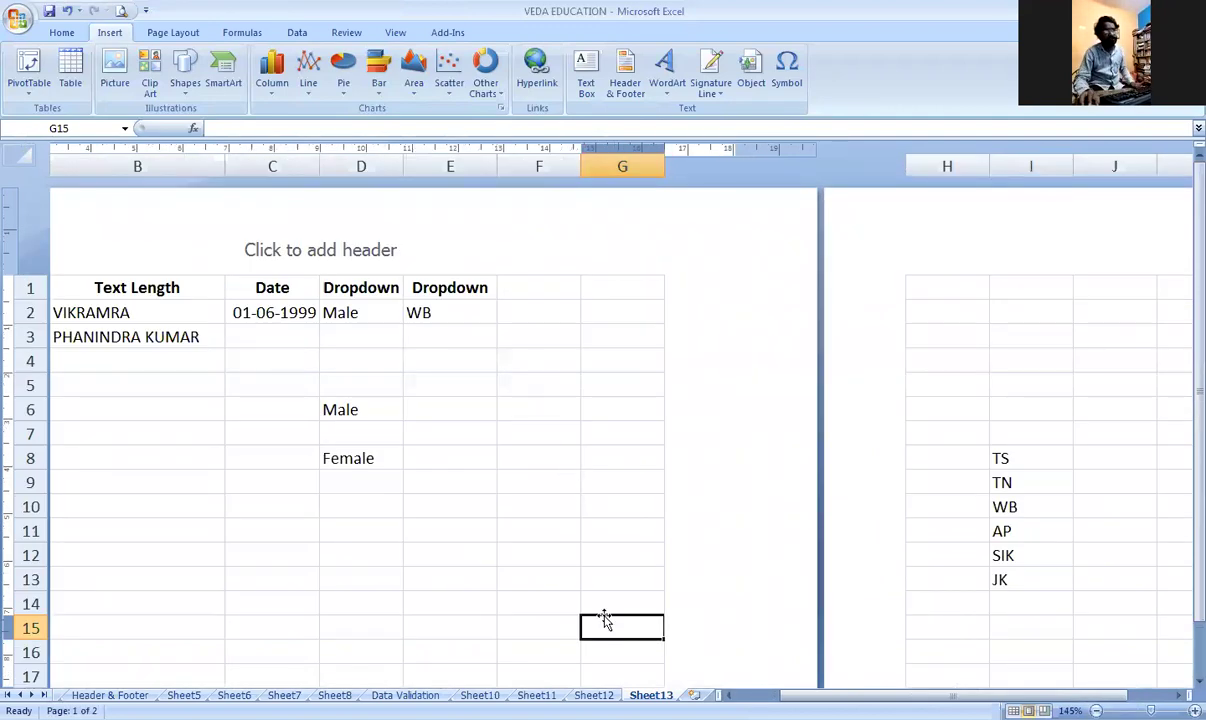
{"action": "left_click_drag", "start_coordinate": [950, 695], "coordinate": [903, 695]}
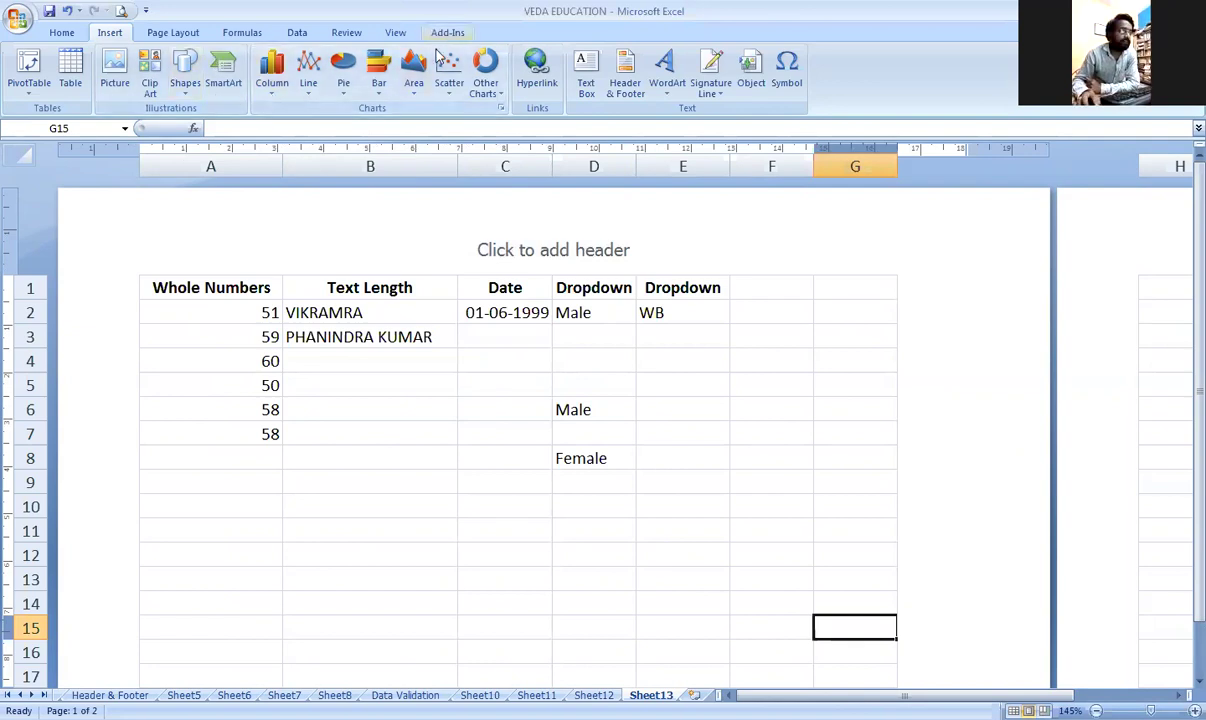
Insert a Page Number field into the right section of Sheet13's header.
{"action": "left_click", "coordinate": [468, 245]}
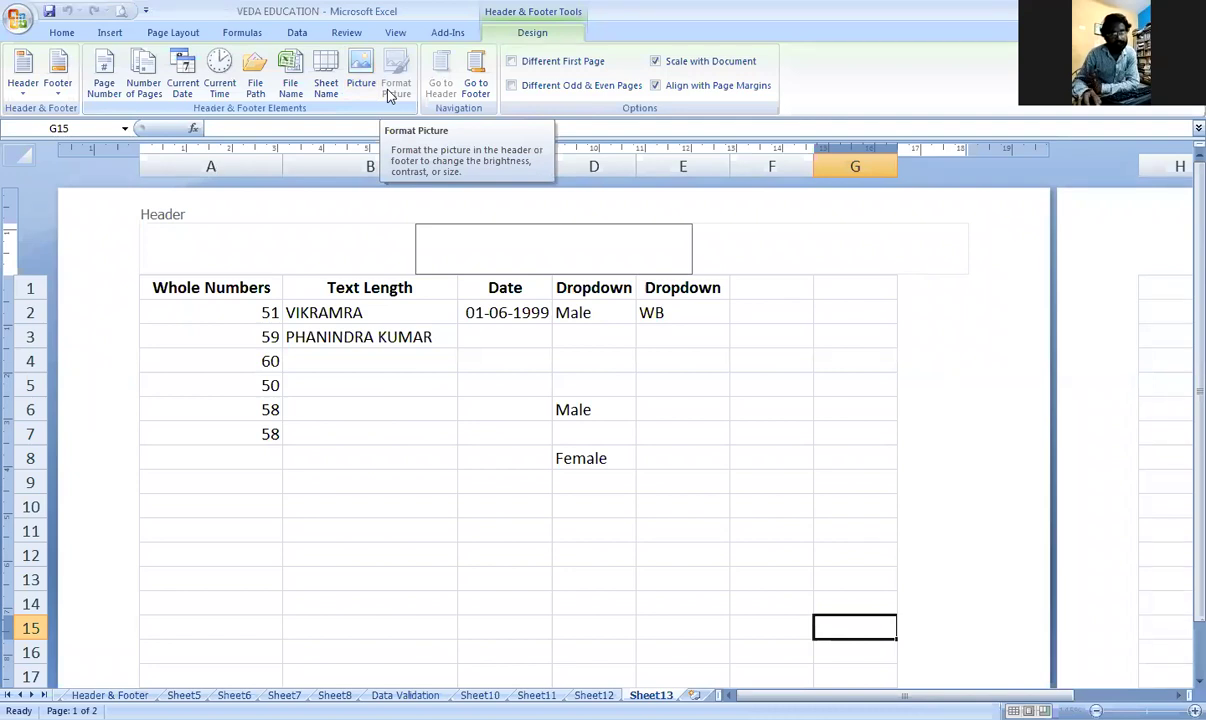
{"action": "left_click", "coordinate": [220, 235]}
{"action": "left_click", "coordinate": [732, 240]}
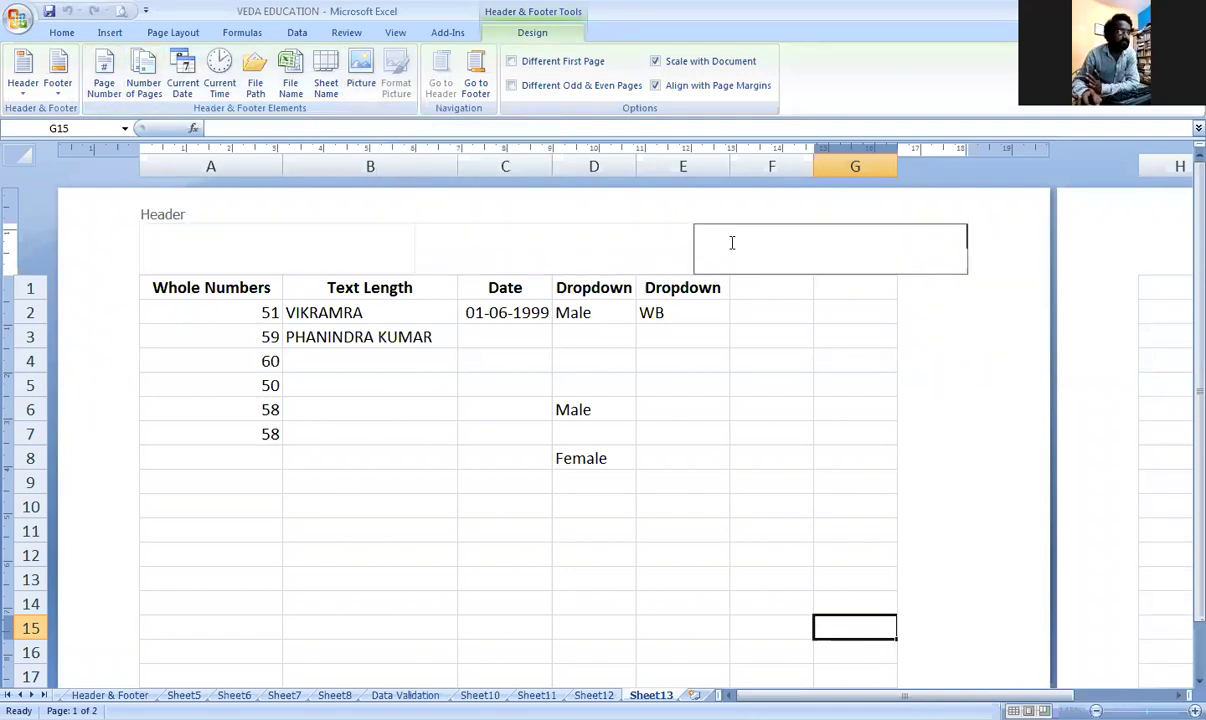
{"action": "left_click", "coordinate": [104, 98]}
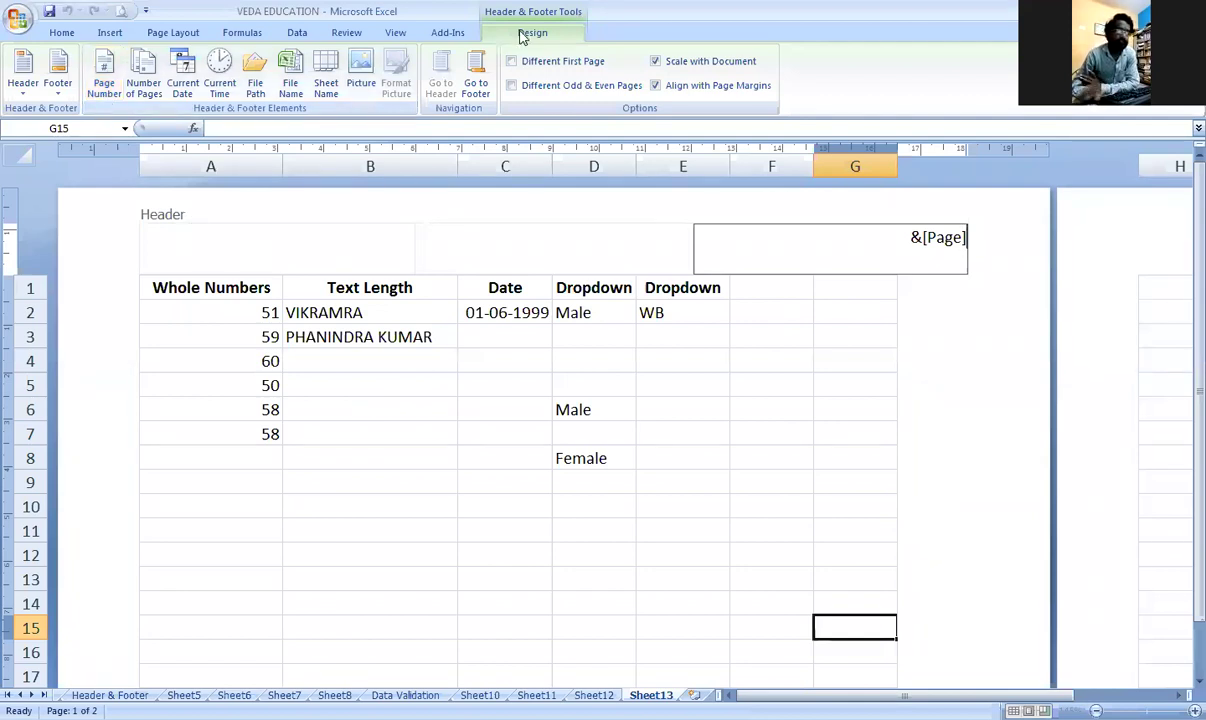
{"action": "left_click", "coordinate": [805, 384]}
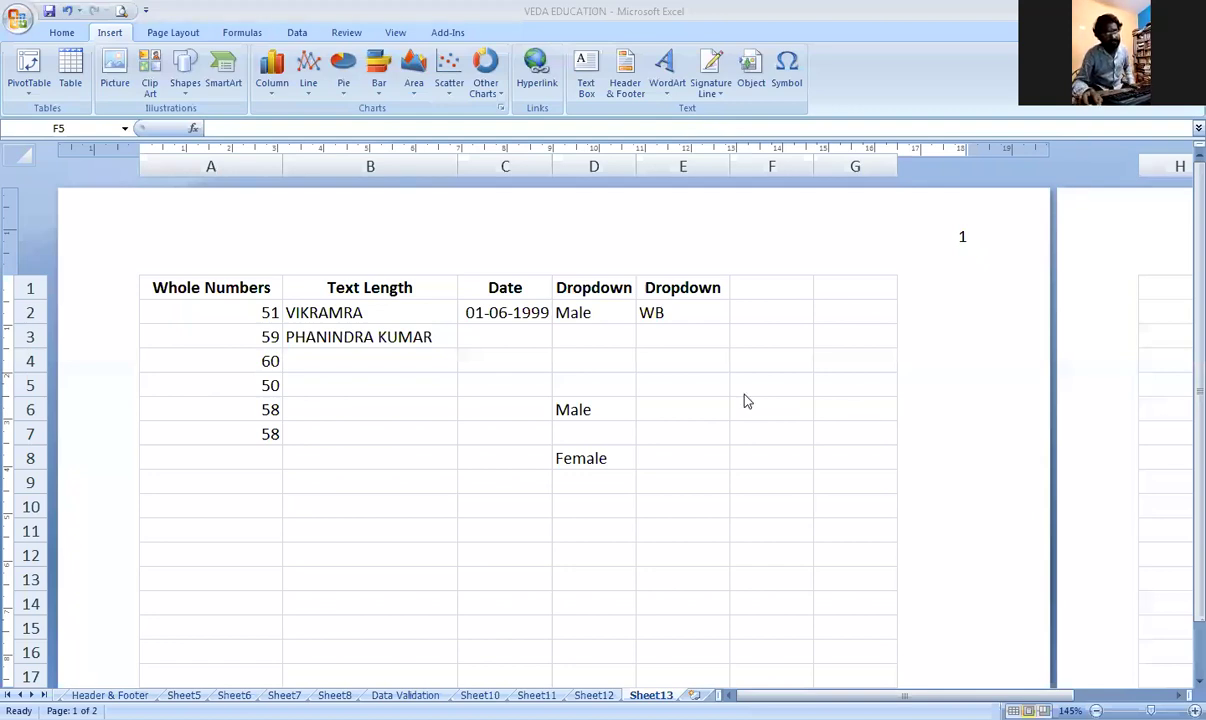
{"action": "scroll", "coordinate": [745, 400], "scroll_direction": "down", "scroll_amount": 5, "text": "ctrl"}
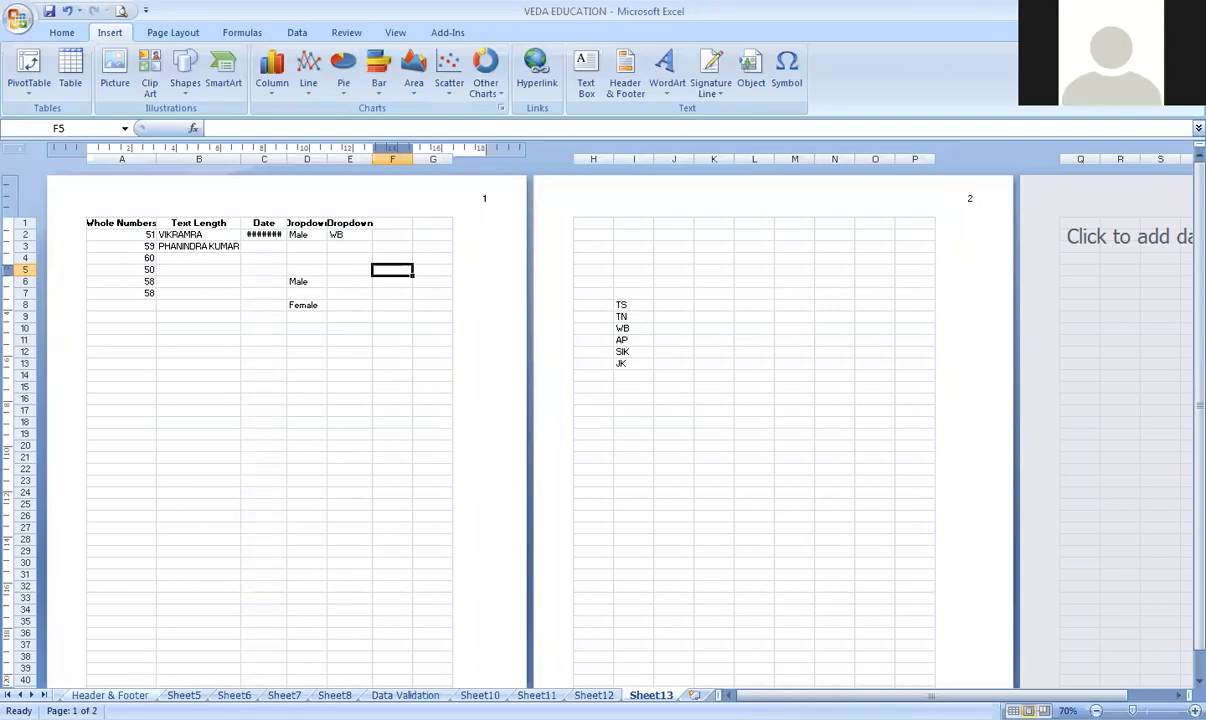
On the Header & Footer sheet, replace the left header's date and time with a Page Number field.
{"action": "left_click", "coordinate": [110, 695]}
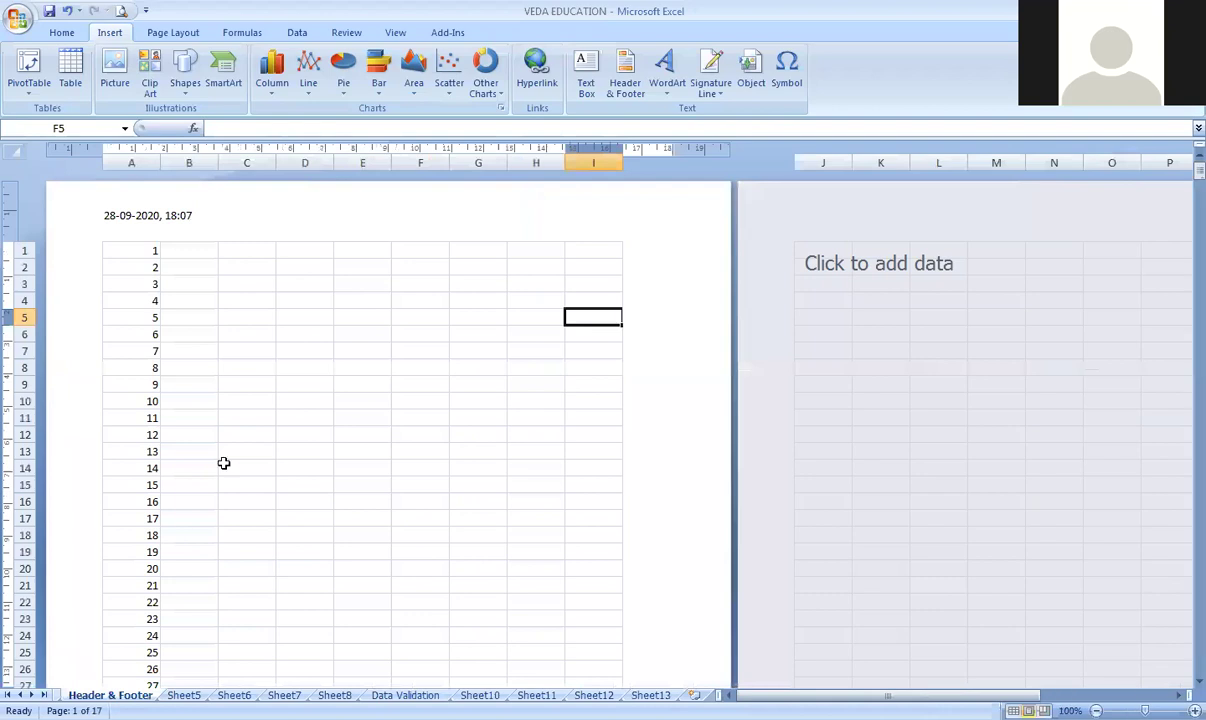
{"action": "left_click", "coordinate": [300, 298]}
{"action": "left_click", "coordinate": [157, 218]}
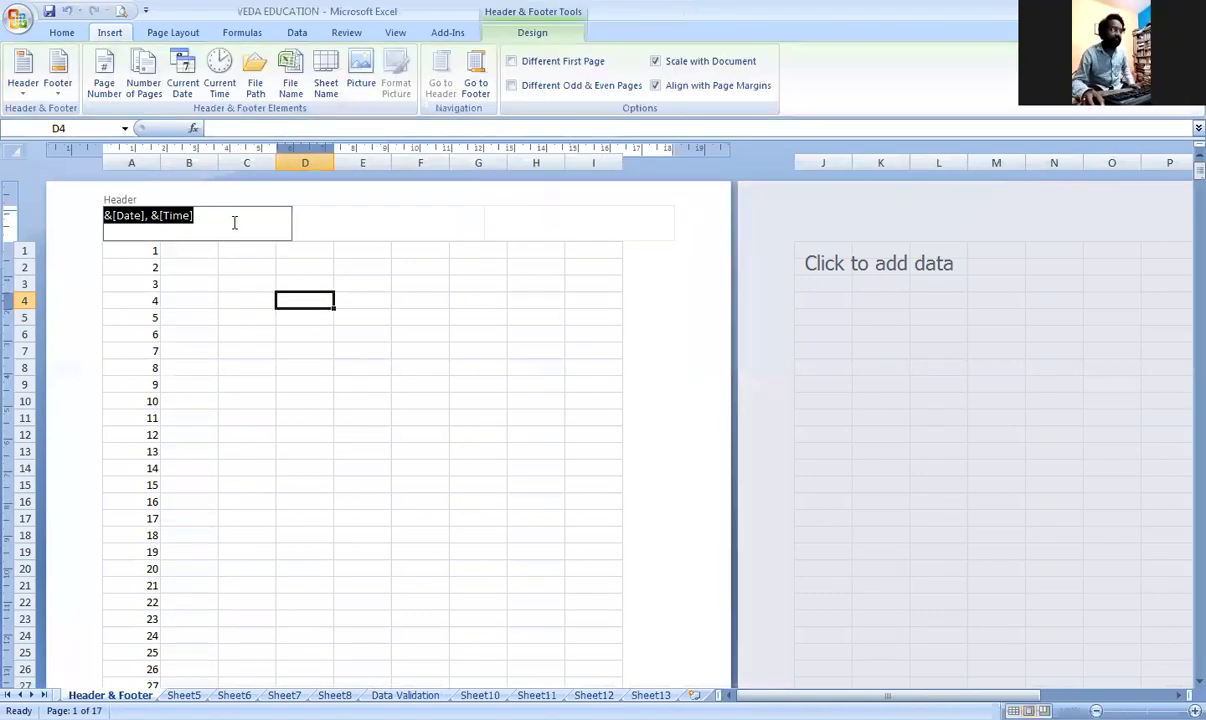
{"action": "key", "text": "Delete"}
{"action": "left_click", "coordinate": [104, 72]}
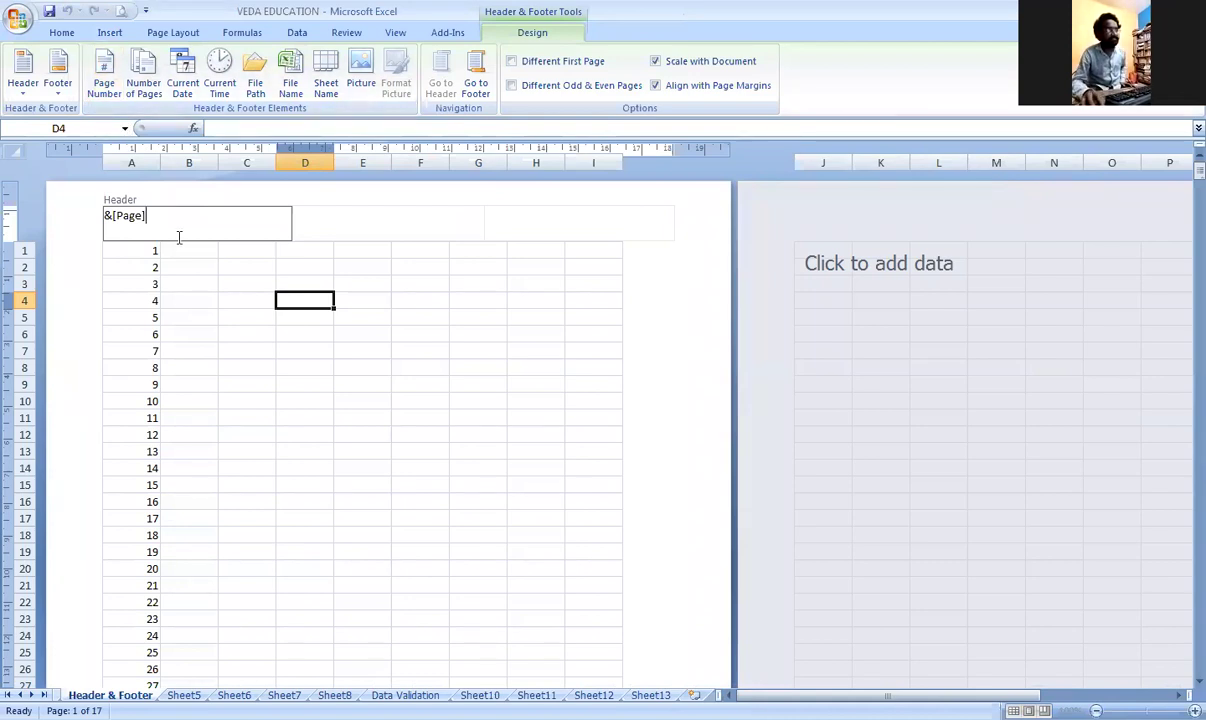
{"action": "key", "text": "Return"}
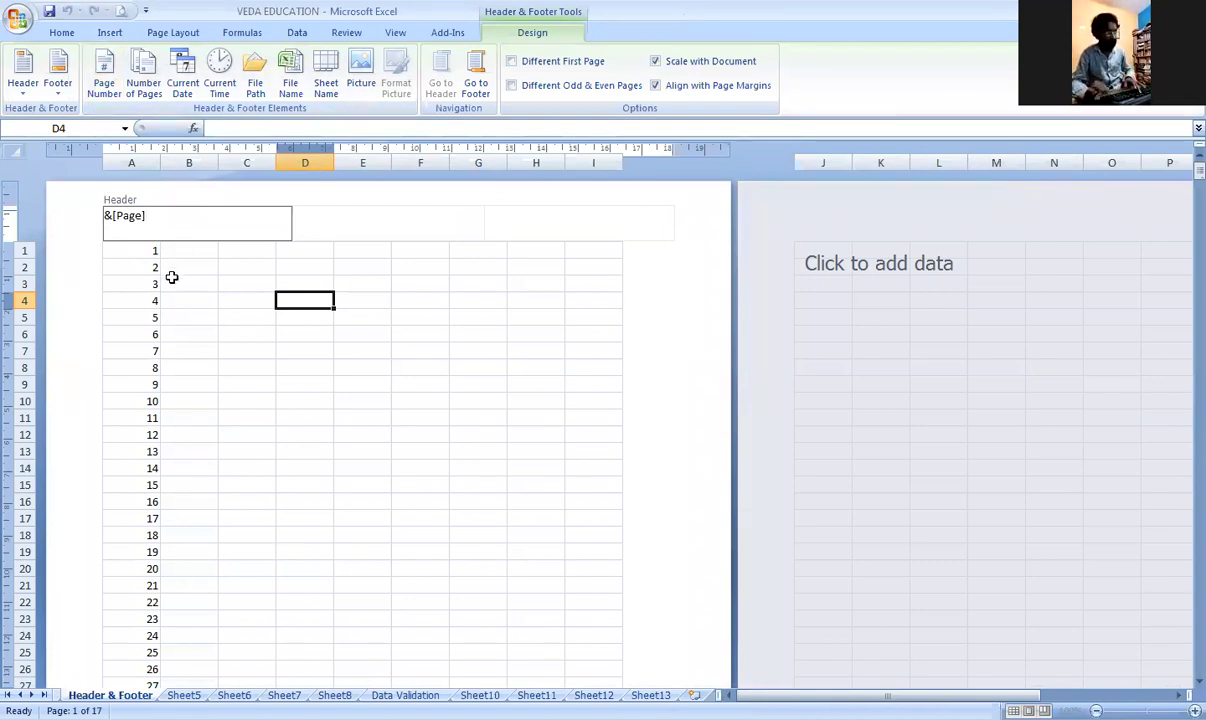
{"action": "left_click", "coordinate": [172, 282]}
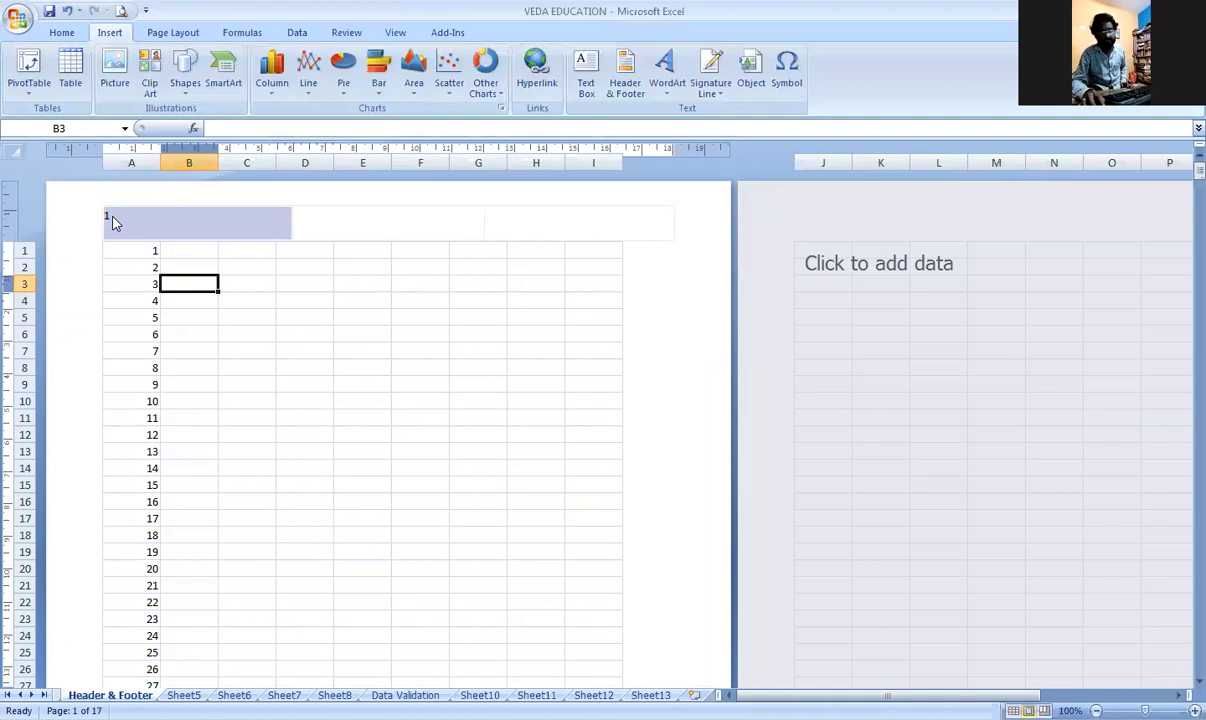
Scroll down to page 5 and inspect its header's page number code.
{"action": "scroll", "coordinate": [113, 222], "scroll_direction": "down", "scroll_amount": 13}
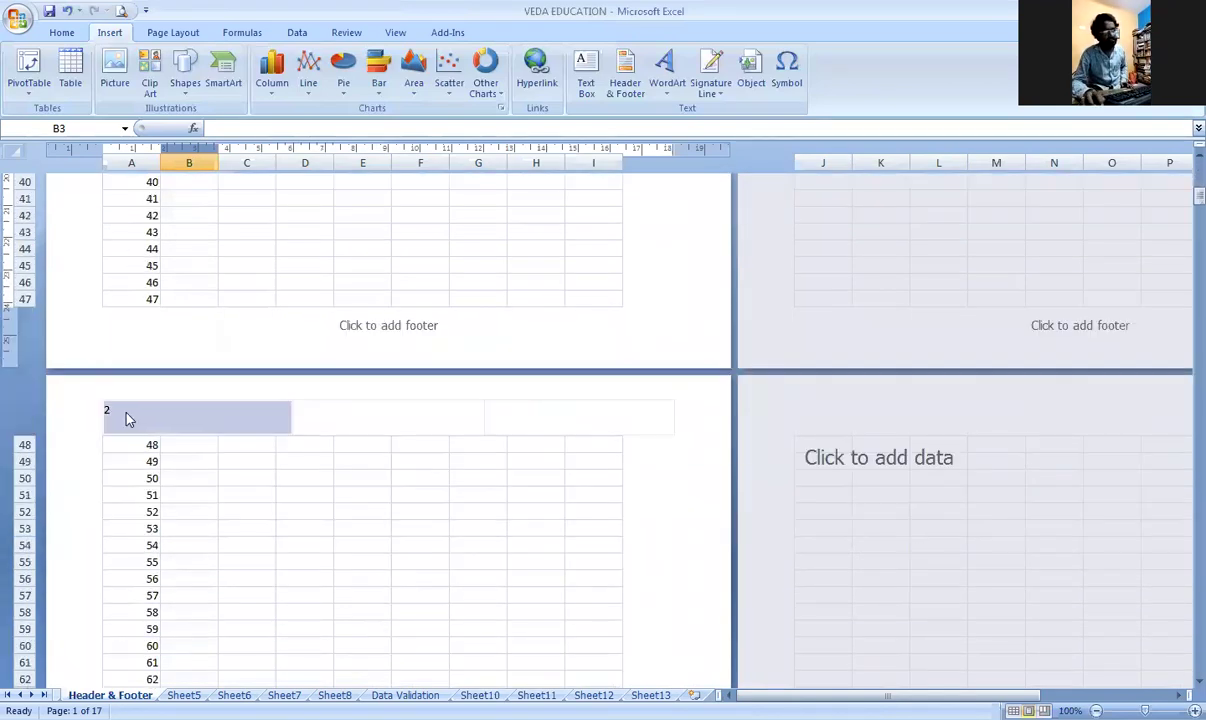
{"action": "scroll", "coordinate": [126, 418], "scroll_direction": "down", "scroll_amount": 20}
{"action": "scroll", "coordinate": [125, 413], "scroll_direction": "down", "scroll_amount": 20}
{"action": "scroll", "coordinate": [125, 413], "scroll_direction": "down", "scroll_amount": 5}
{"action": "scroll", "coordinate": [124, 416], "scroll_direction": "up", "scroll_amount": 7}
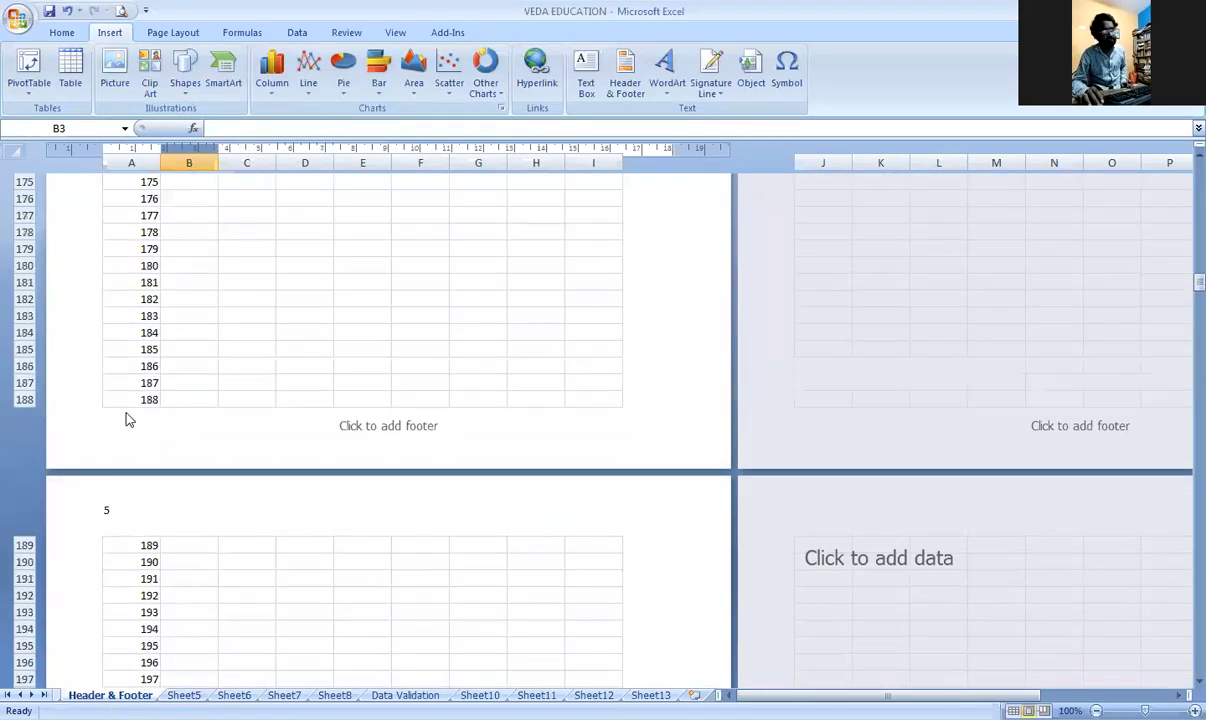
{"action": "left_click", "coordinate": [163, 530]}
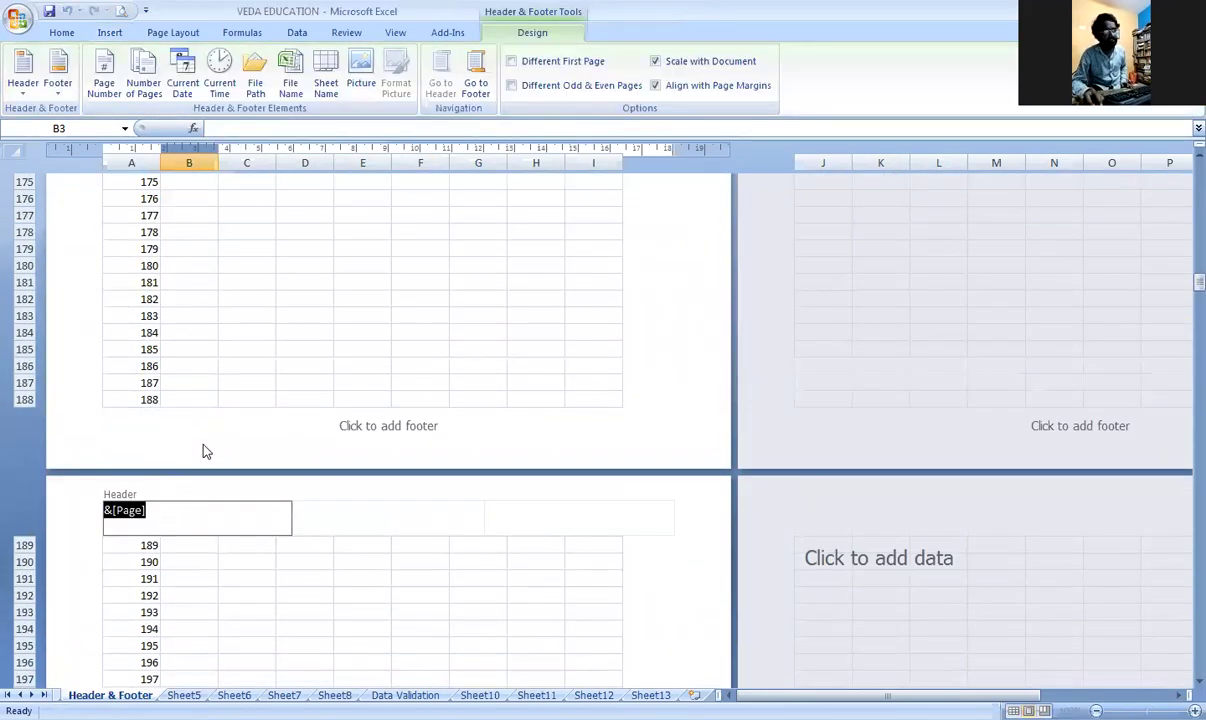
{"action": "key", "text": "Home"}
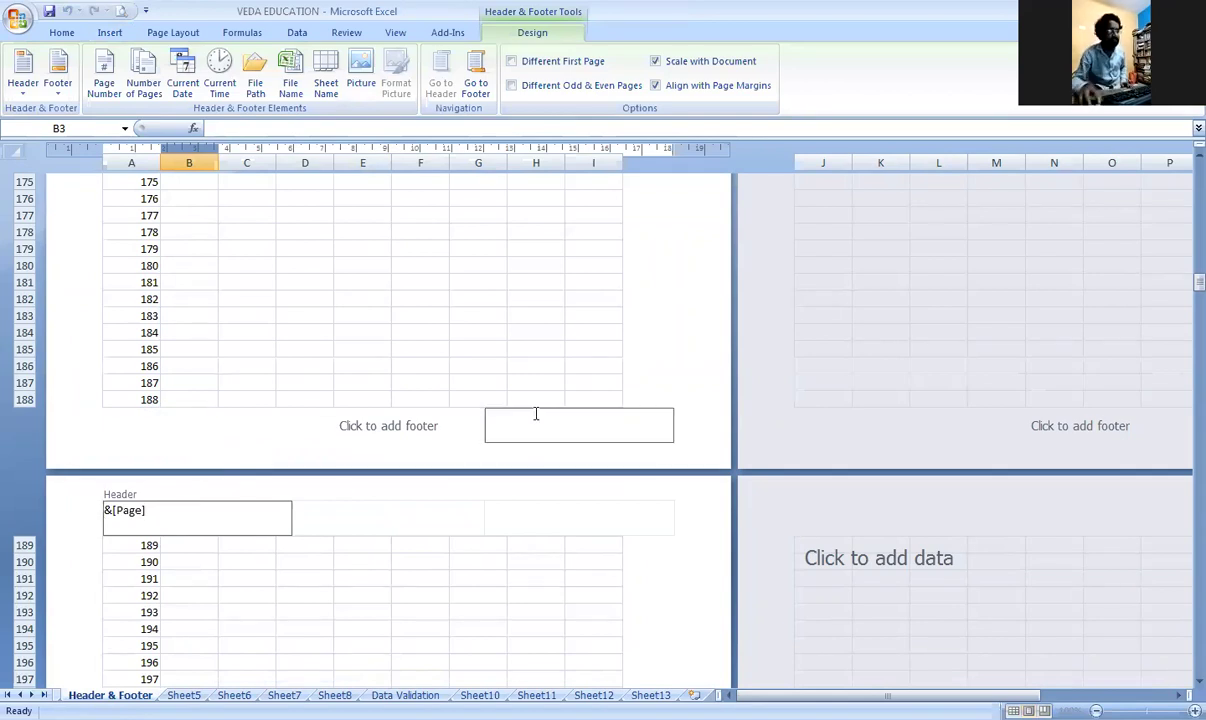
{"action": "left_click", "coordinate": [534, 420]}
{"action": "left_click", "coordinate": [510, 349]}
Return to the first page and place the caret after the left header's &[Page] code.
{"action": "scroll", "coordinate": [515, 354], "scroll_direction": "up", "scroll_amount": 10}
{"action": "scroll", "coordinate": [515, 354], "scroll_direction": "up", "scroll_amount": 15}
{"action": "key", "text": "ctrl+Home"}
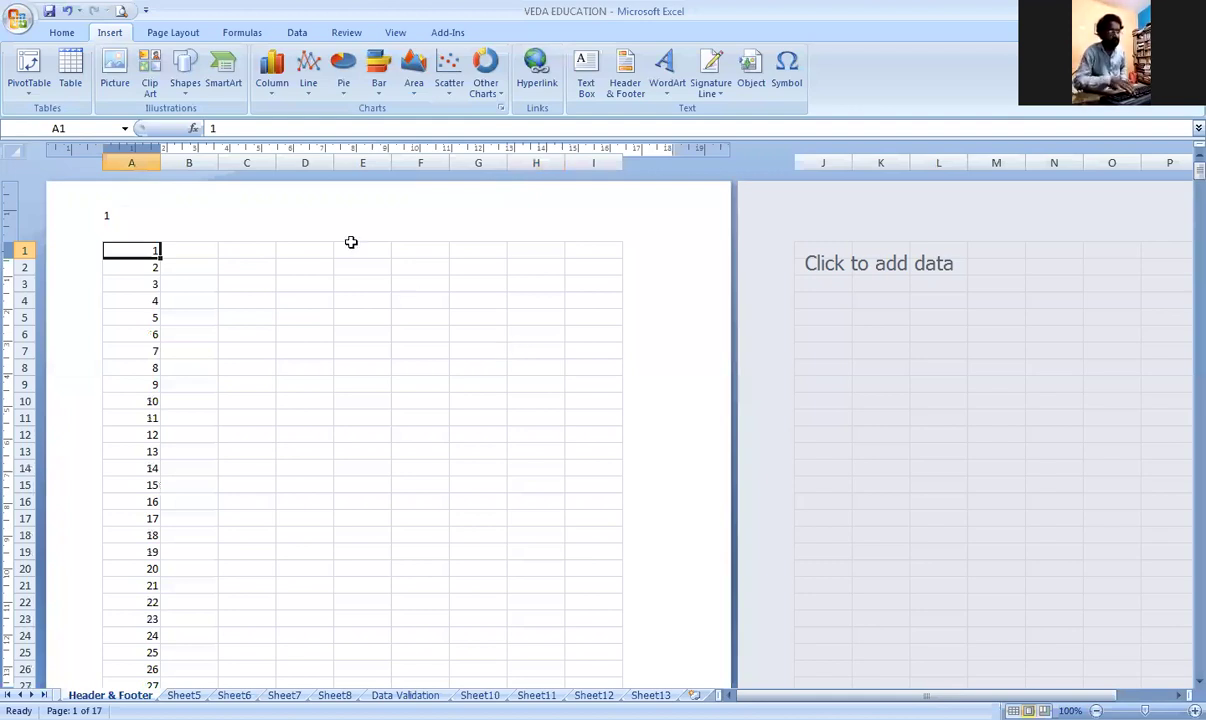
{"action": "left_click", "coordinate": [330, 210]}
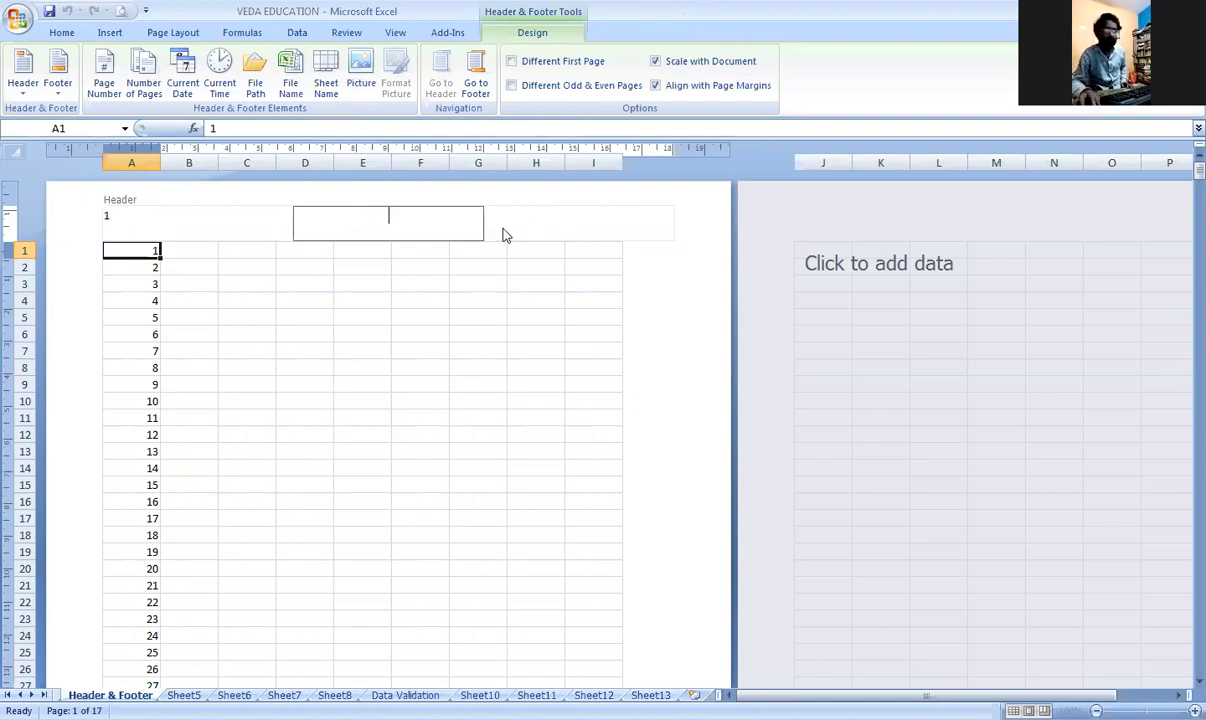
{"action": "left_click", "coordinate": [112, 222]}
{"action": "left_click", "coordinate": [150, 218]}
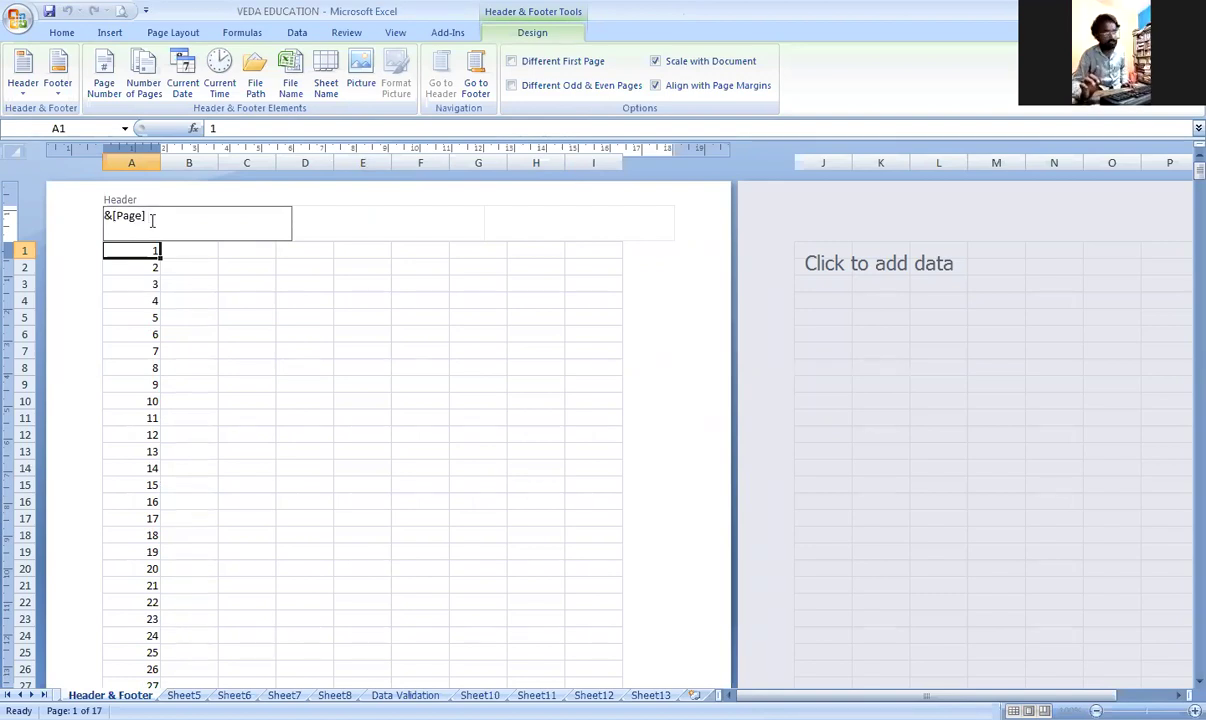
Add a Number of Pages field after the page number in the left header.
{"action": "left_click", "coordinate": [355, 298]}
{"action": "scroll", "coordinate": [373, 307], "scroll_direction": "up", "scroll_amount": 4}
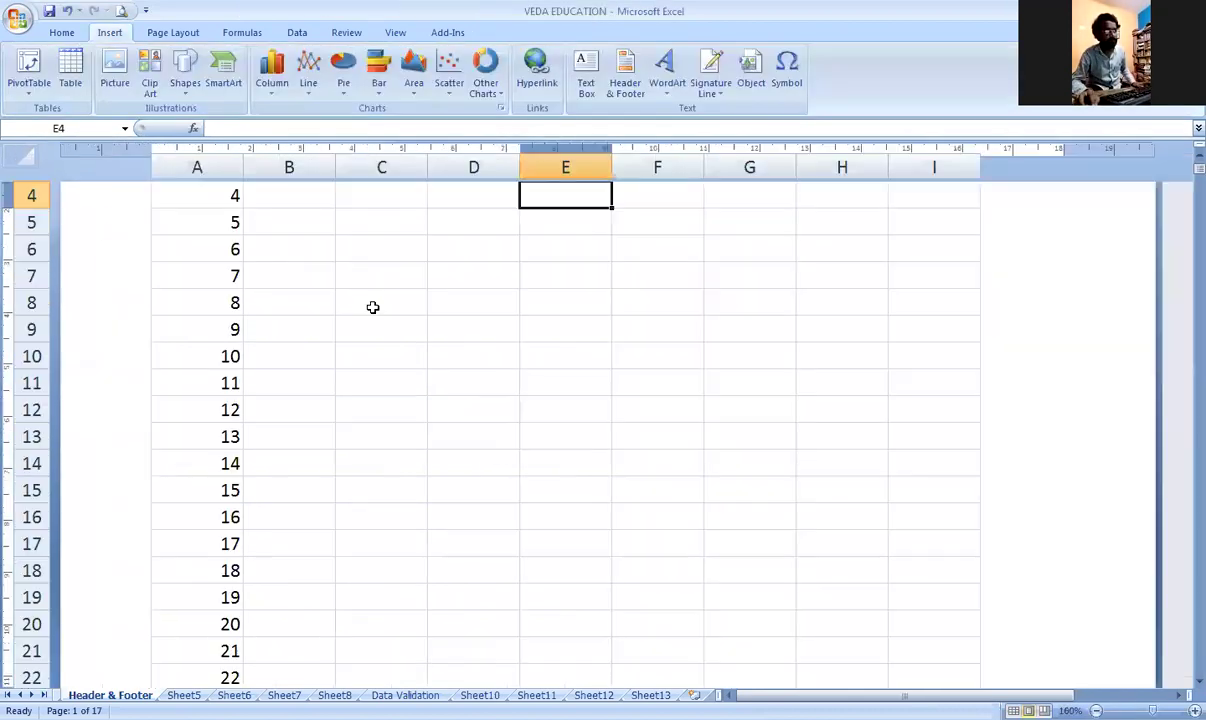
{"action": "scroll", "coordinate": [378, 309], "scroll_direction": "up", "scroll_amount": 2}
{"action": "scroll", "coordinate": [378, 309], "scroll_direction": "up", "scroll_amount": 1}
{"action": "left_click", "coordinate": [278, 267]}
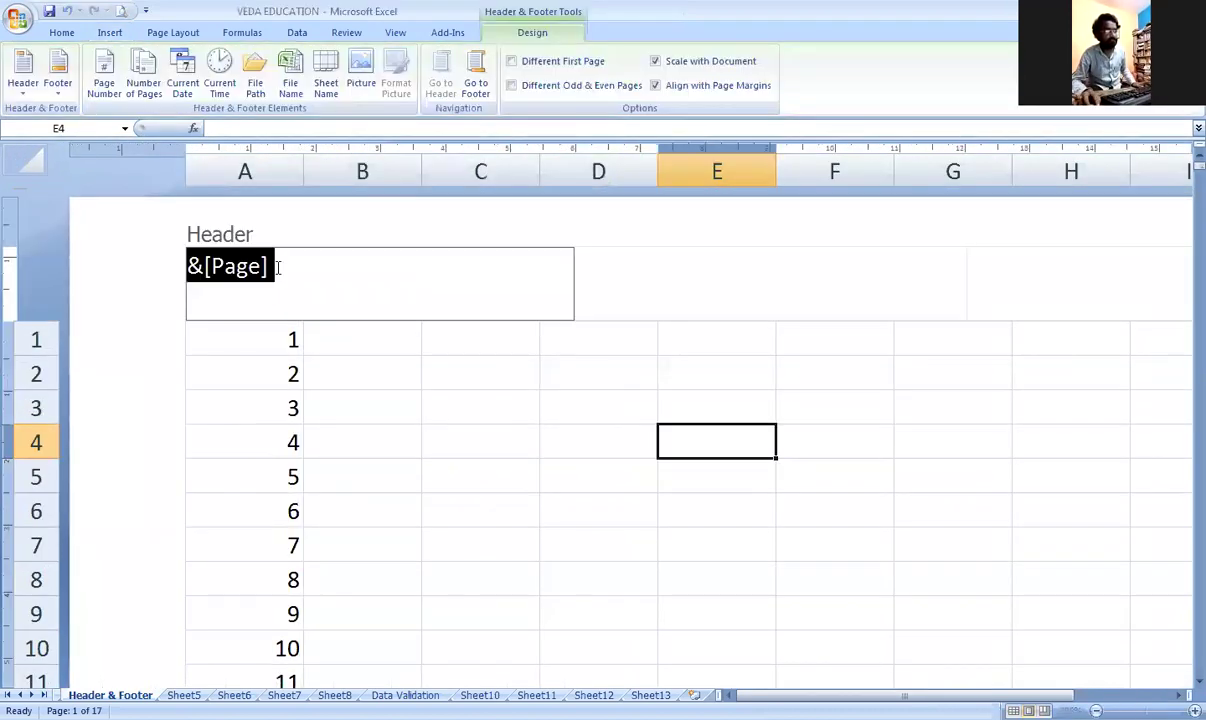
{"action": "left_click", "coordinate": [300, 288]}
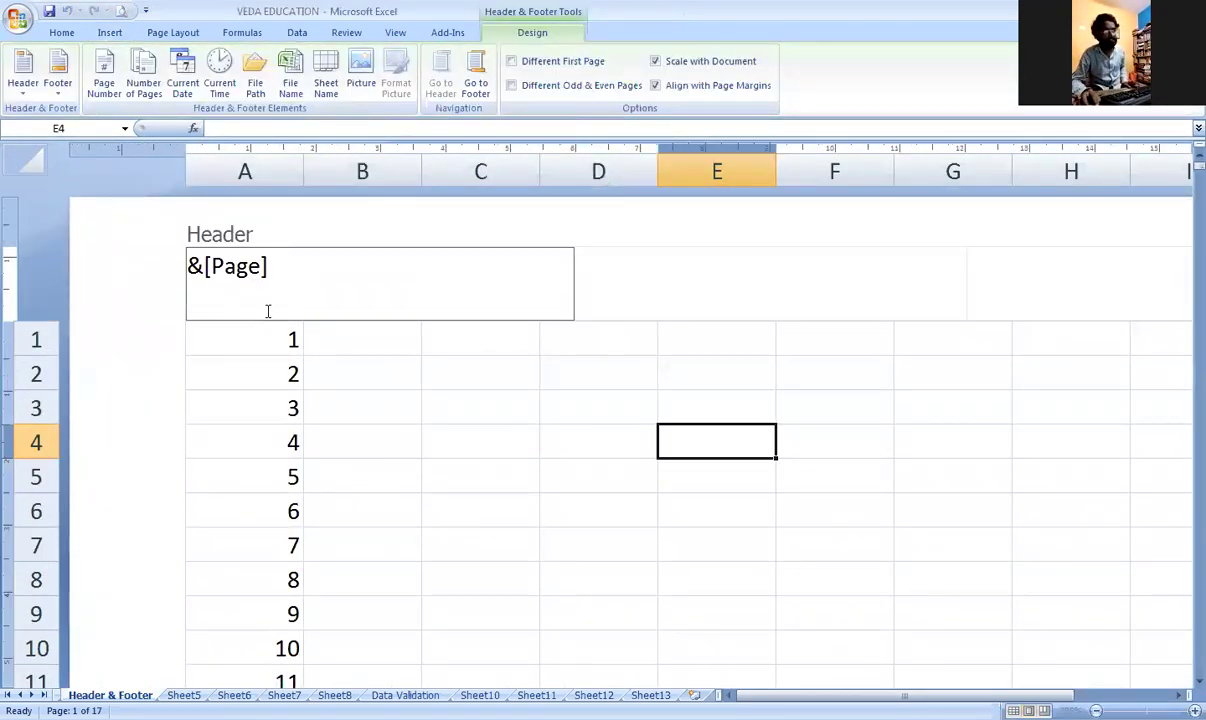
{"action": "left_click", "coordinate": [147, 93]}
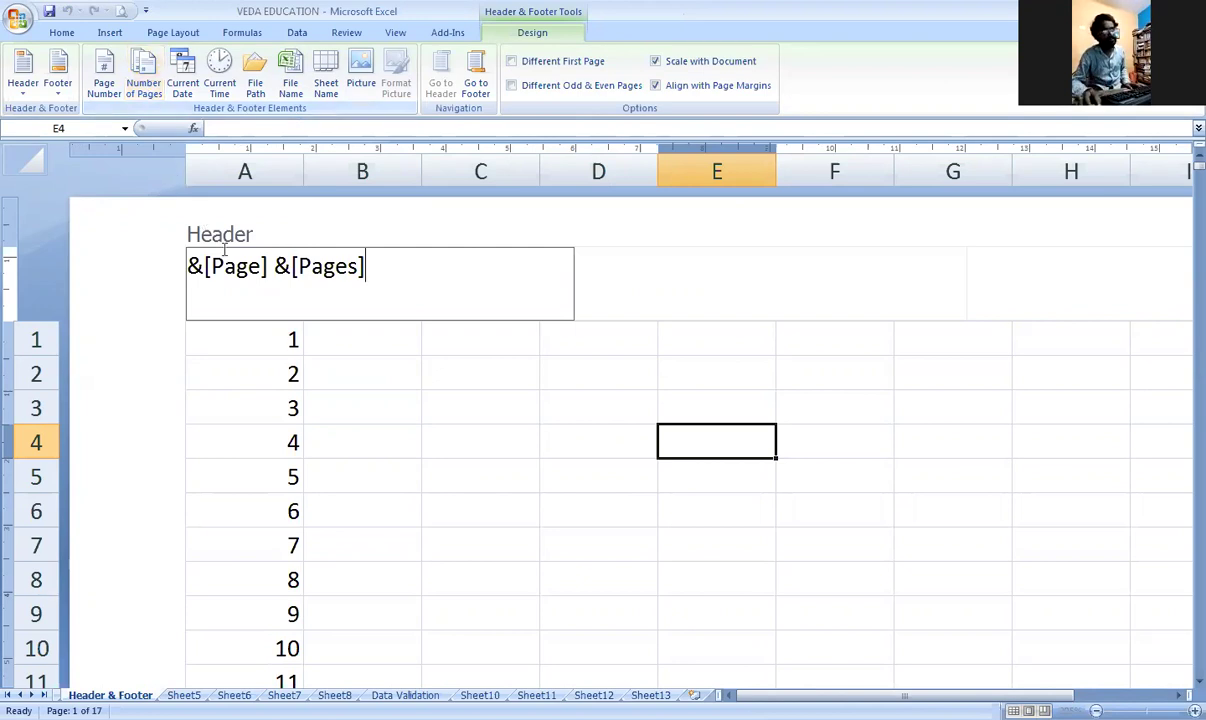
{"action": "left_click", "coordinate": [265, 347]}
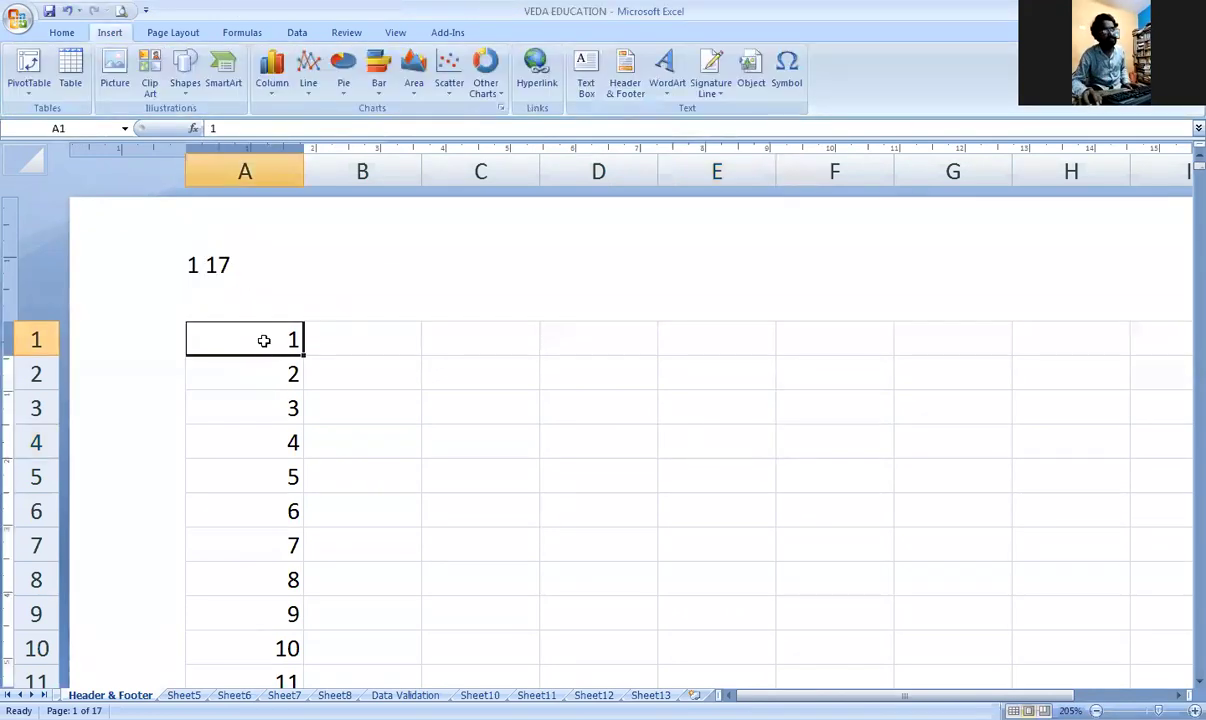
Type 'of' between the page codes so the header reads '1 of 17', and check the pages.
{"action": "left_click", "coordinate": [226, 265]}
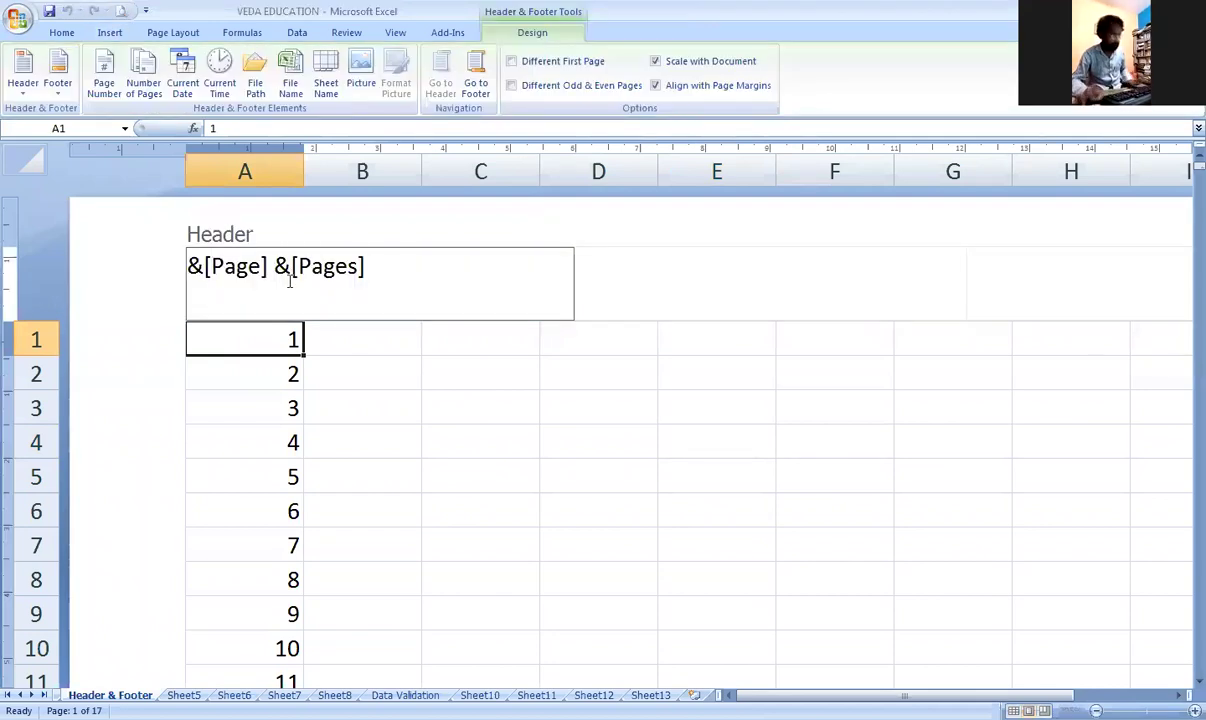
{"action": "type", "text": "of"}
{"action": "left_click", "coordinate": [368, 358]}
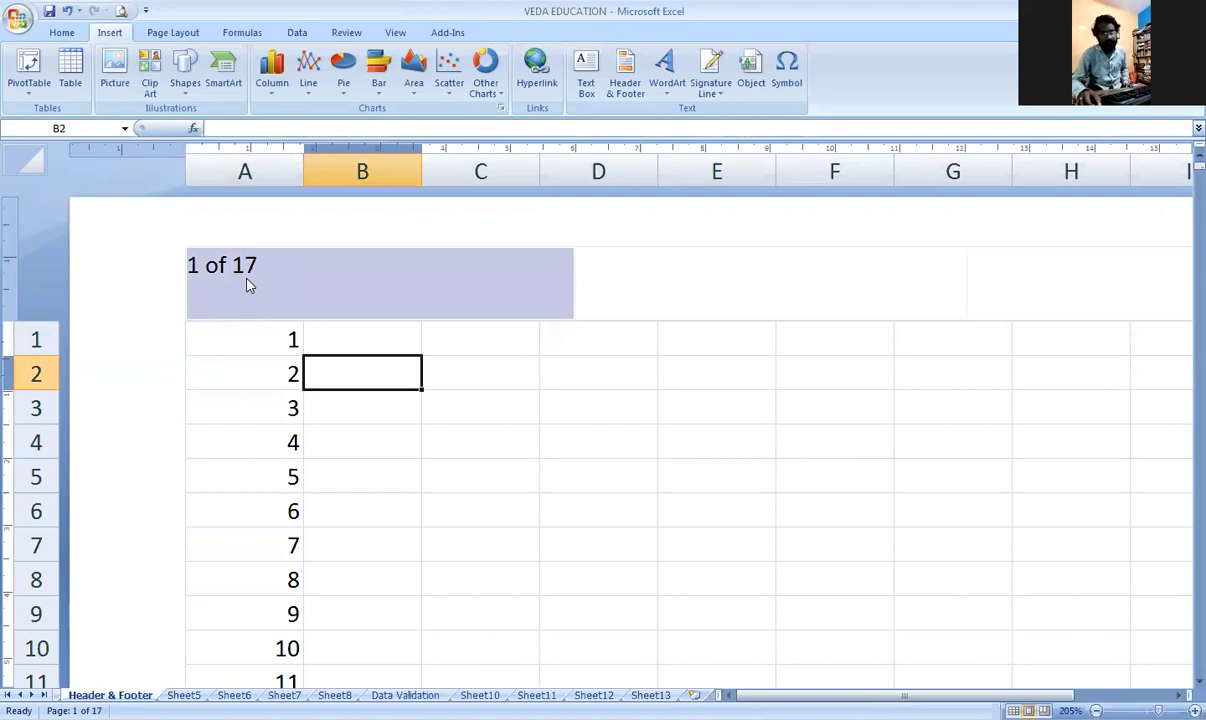
{"action": "scroll", "coordinate": [249, 286], "scroll_direction": "down", "scroll_amount": 15}
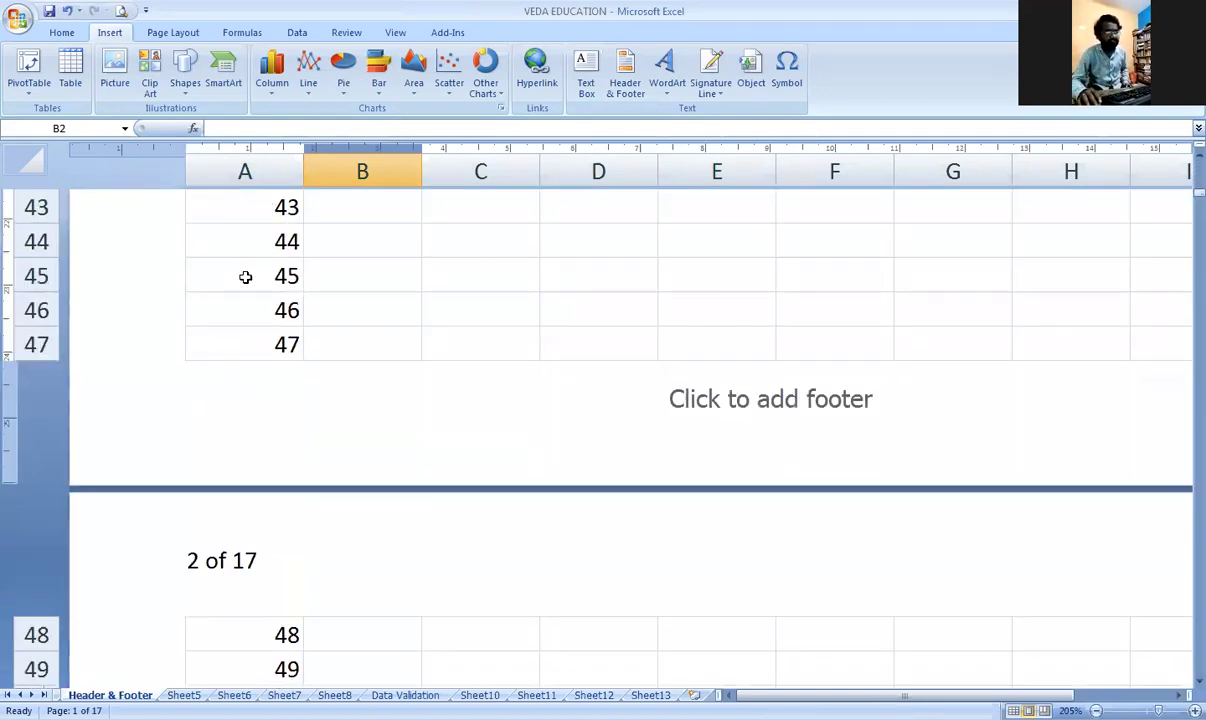
{"action": "scroll", "coordinate": [255, 558], "scroll_direction": "down", "scroll_amount": 4}
{"action": "scroll", "coordinate": [249, 558], "scroll_direction": "down", "scroll_amount": 11}
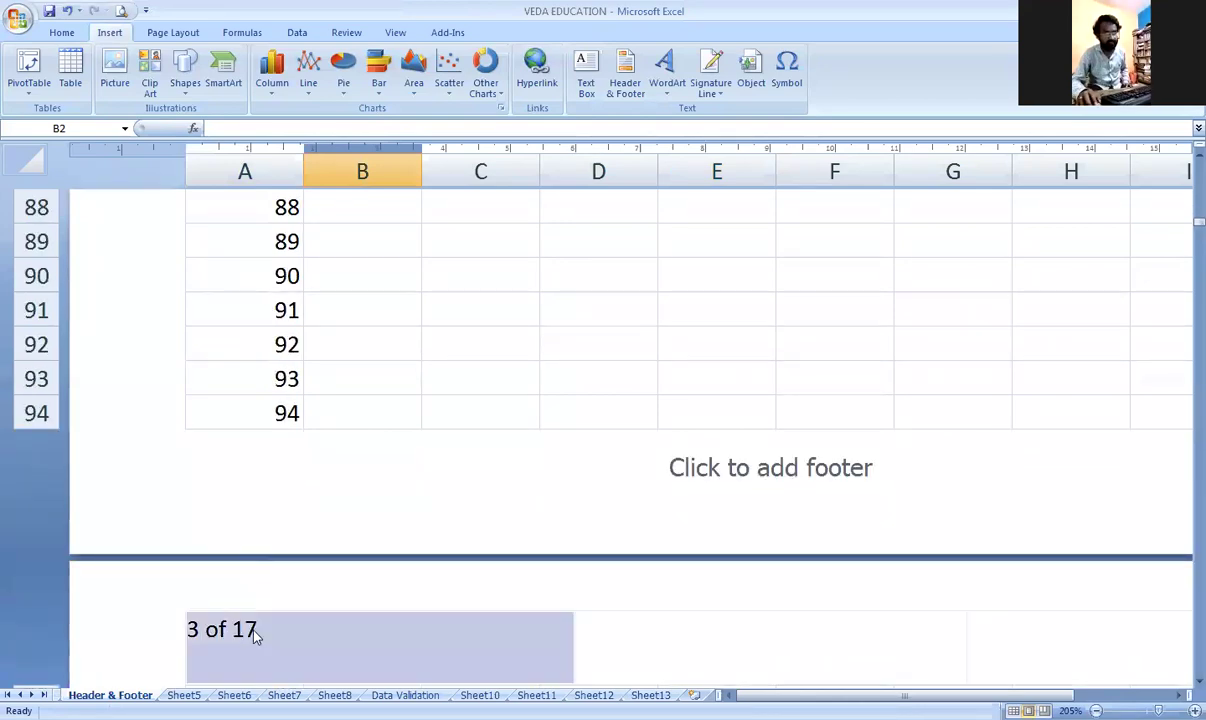
{"action": "scroll", "coordinate": [254, 635], "scroll_direction": "down", "scroll_amount": 20}
{"action": "scroll", "coordinate": [268, 600], "scroll_direction": "down", "scroll_amount": 10}
{"action": "scroll", "coordinate": [272, 593], "scroll_direction": "up", "scroll_amount": 6}
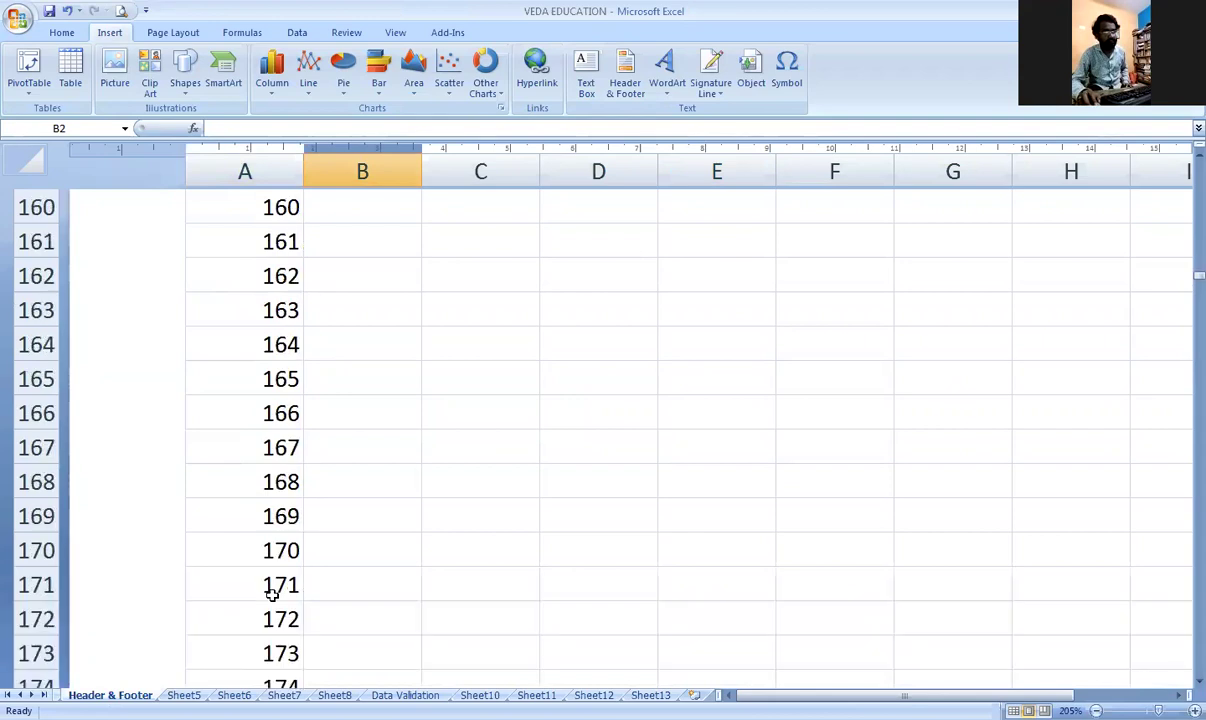
{"action": "key", "text": "ctrl+Home"}
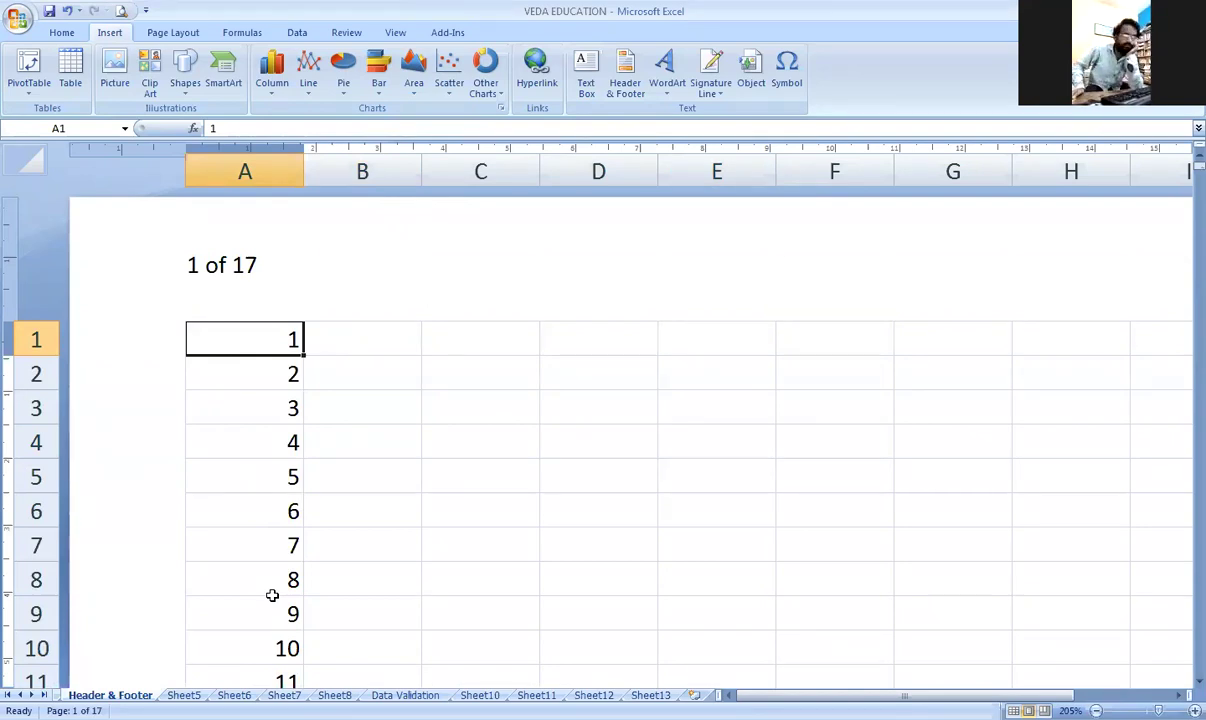
Move between the left, centre and right header sections of the Header & Footer sheet.
{"action": "left_click", "coordinate": [255, 270]}
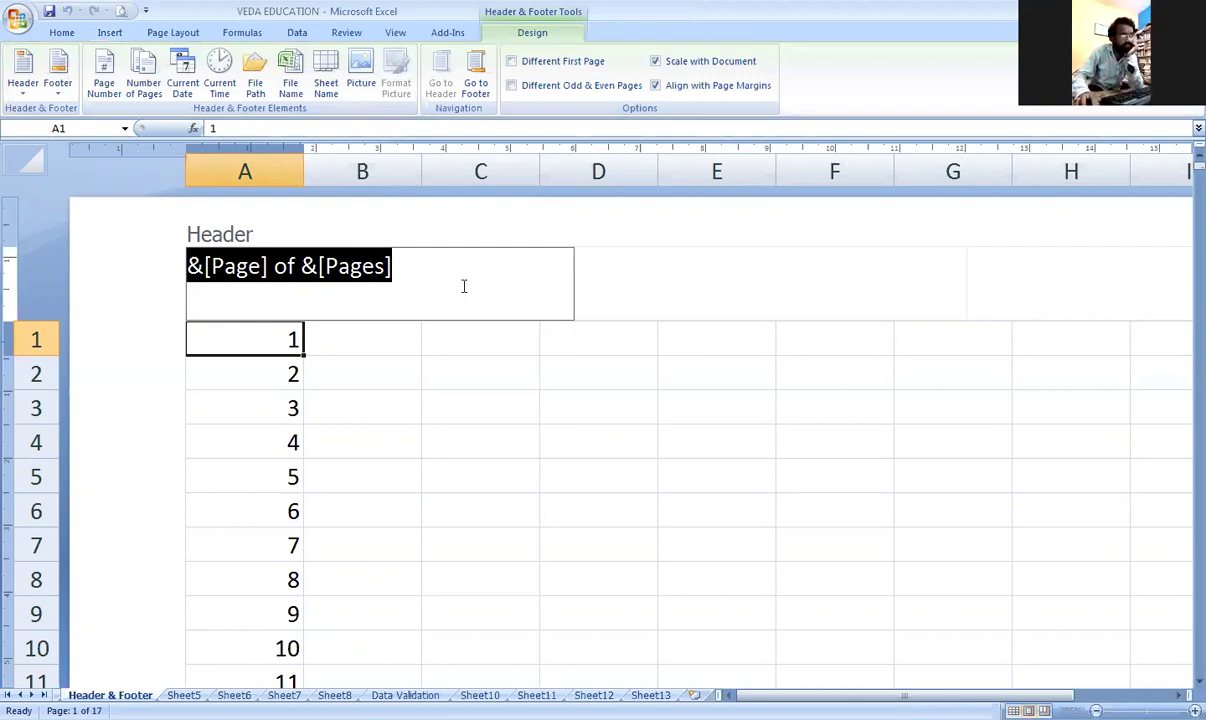
{"action": "left_click", "coordinate": [660, 270]}
{"action": "left_click", "coordinate": [985, 275]}
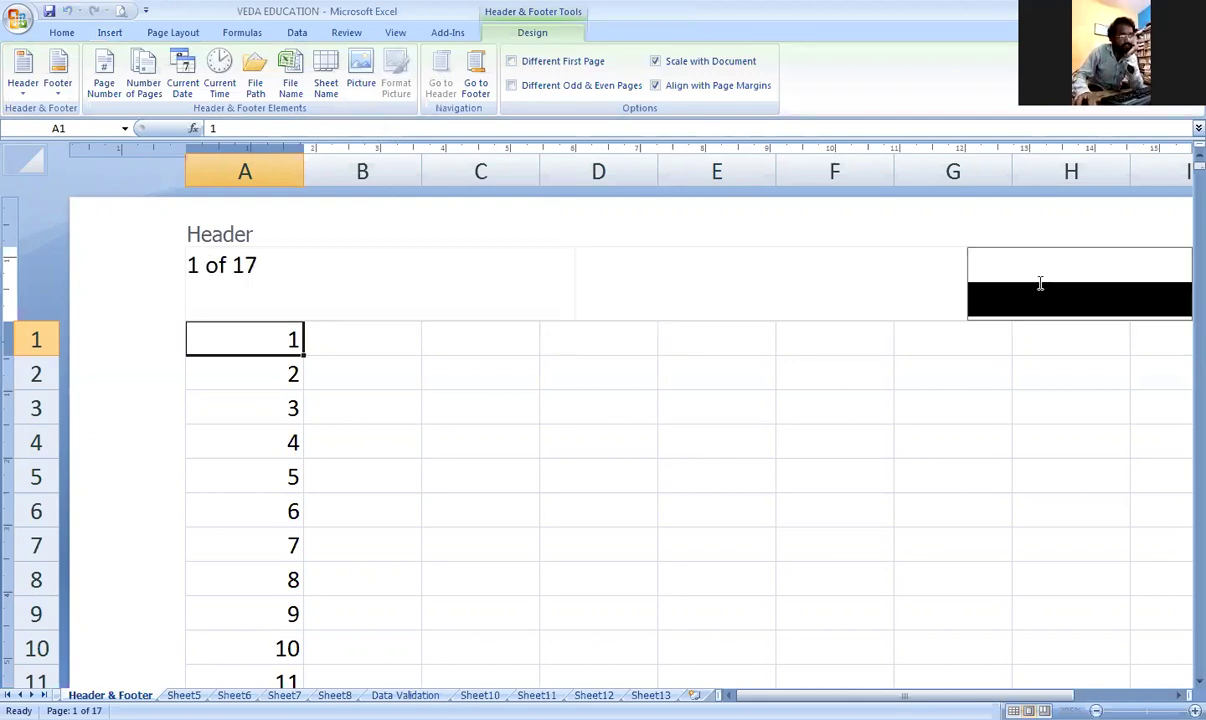
{"action": "left_click", "coordinate": [487, 300]}
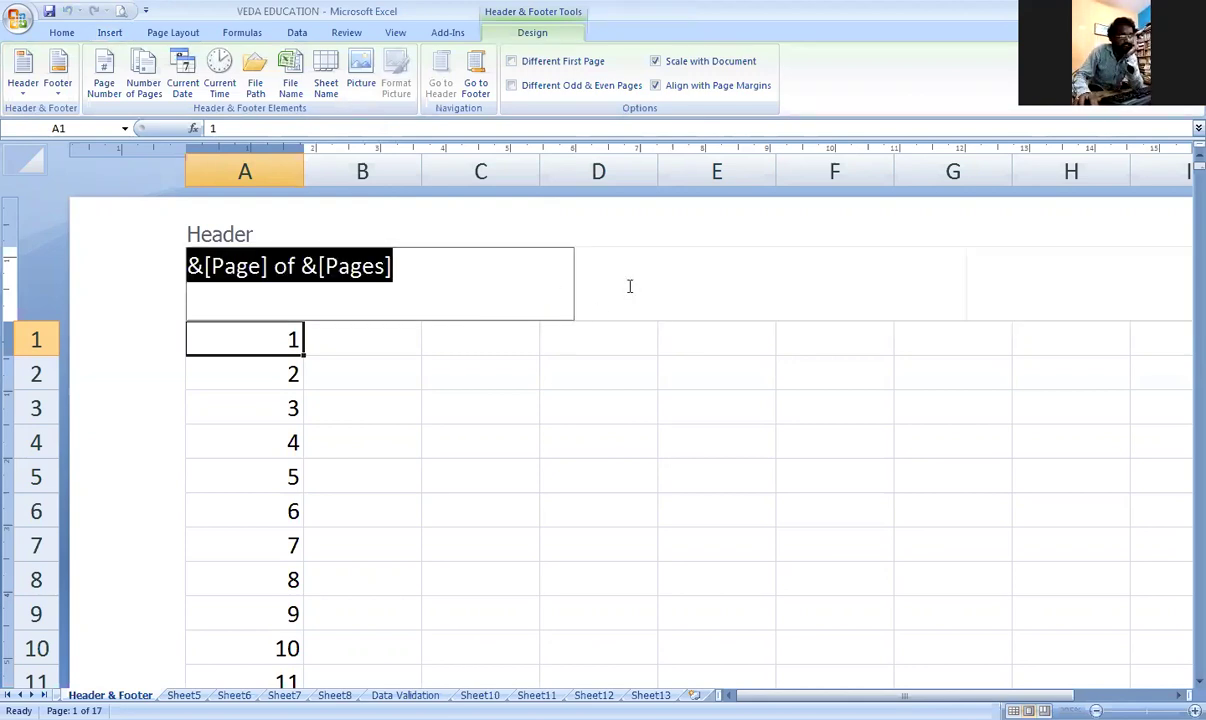
{"action": "left_click", "coordinate": [660, 288]}
{"action": "left_click", "coordinate": [1040, 270]}
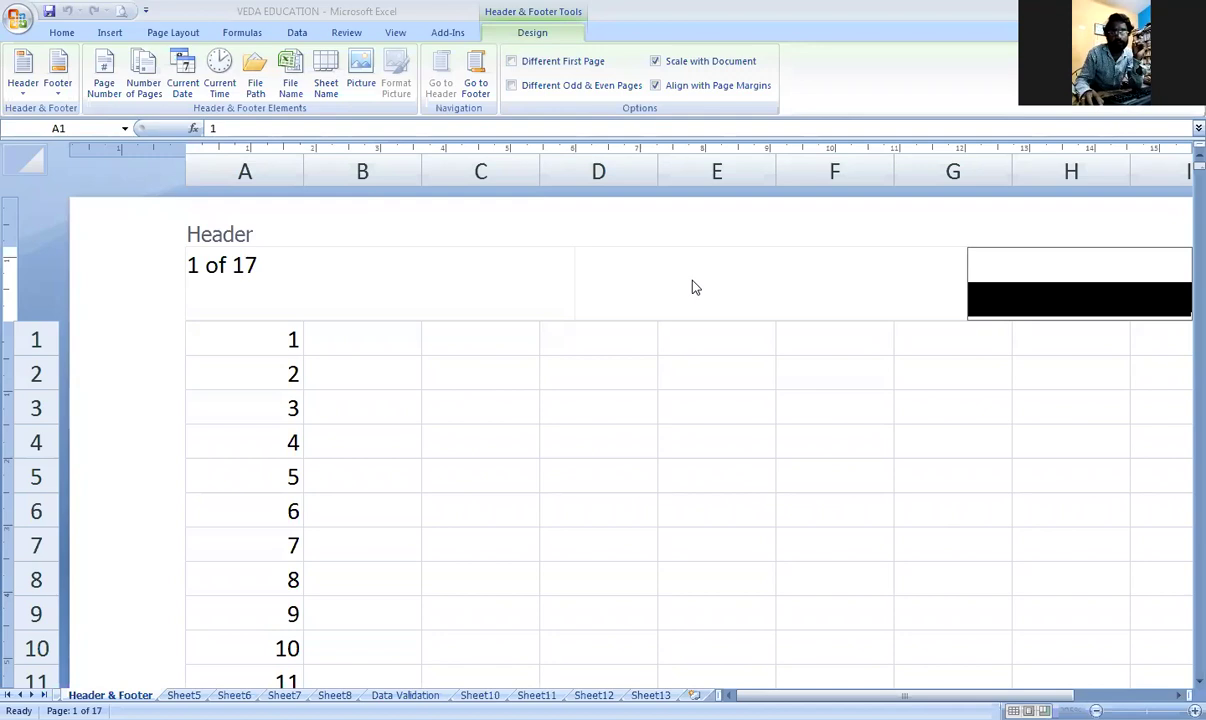
Insert the current date, a comma and the current time into the centre header.
{"action": "left_click", "coordinate": [632, 295]}
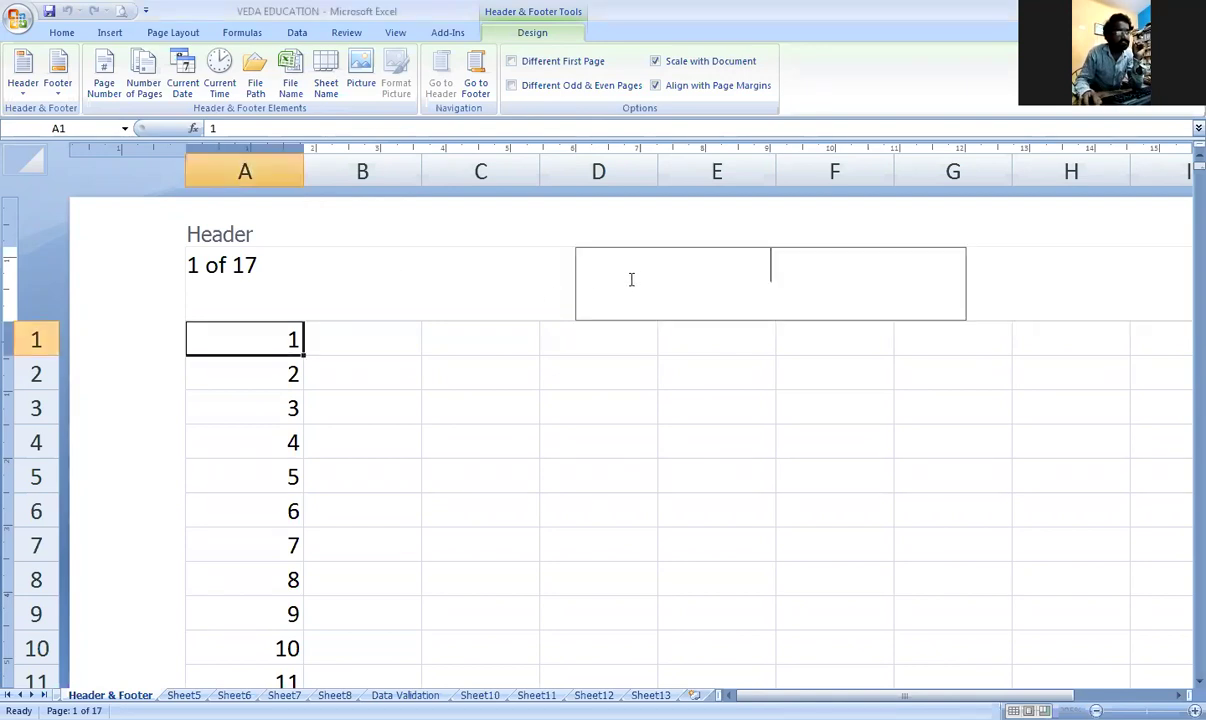
{"action": "left_click", "coordinate": [183, 88]}
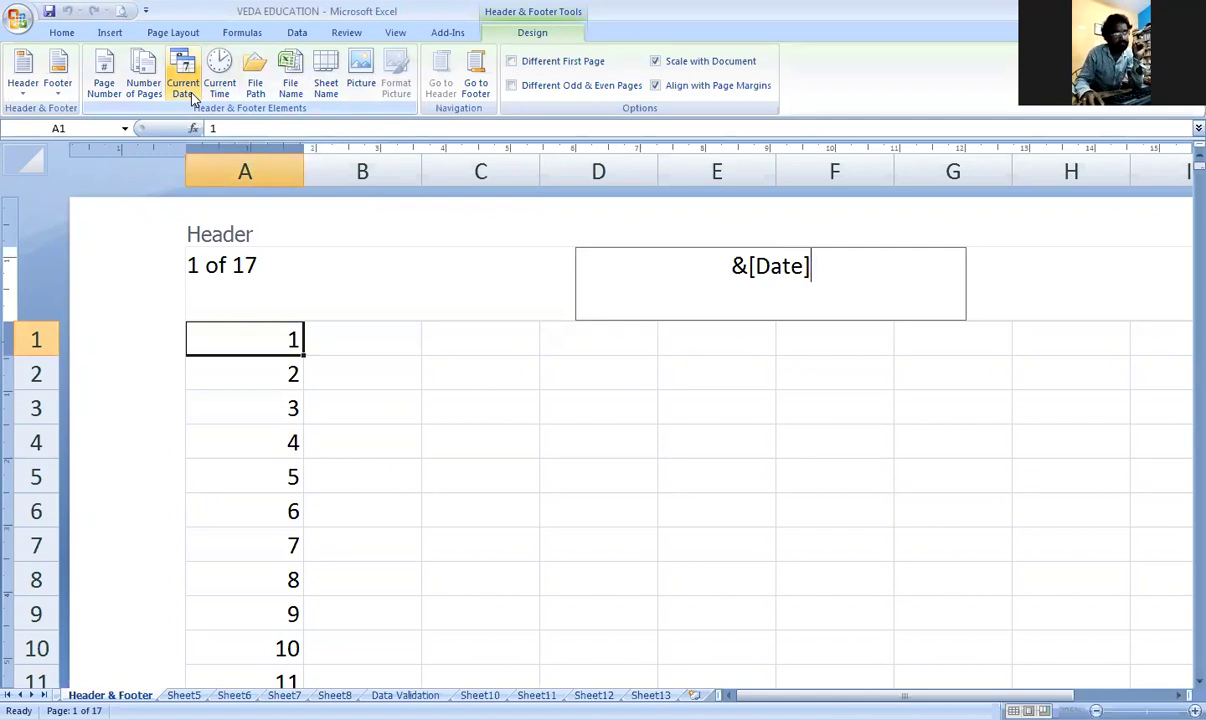
{"action": "type", "text": ","}
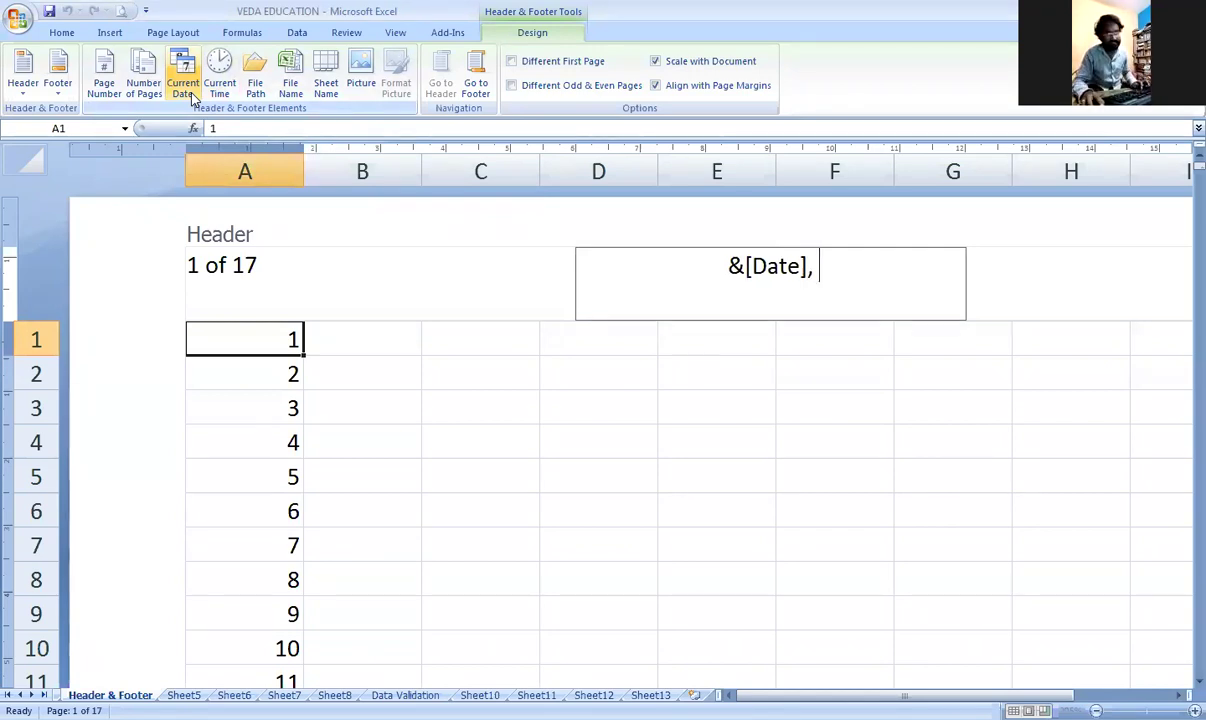
{"action": "left_click", "coordinate": [219, 85]}
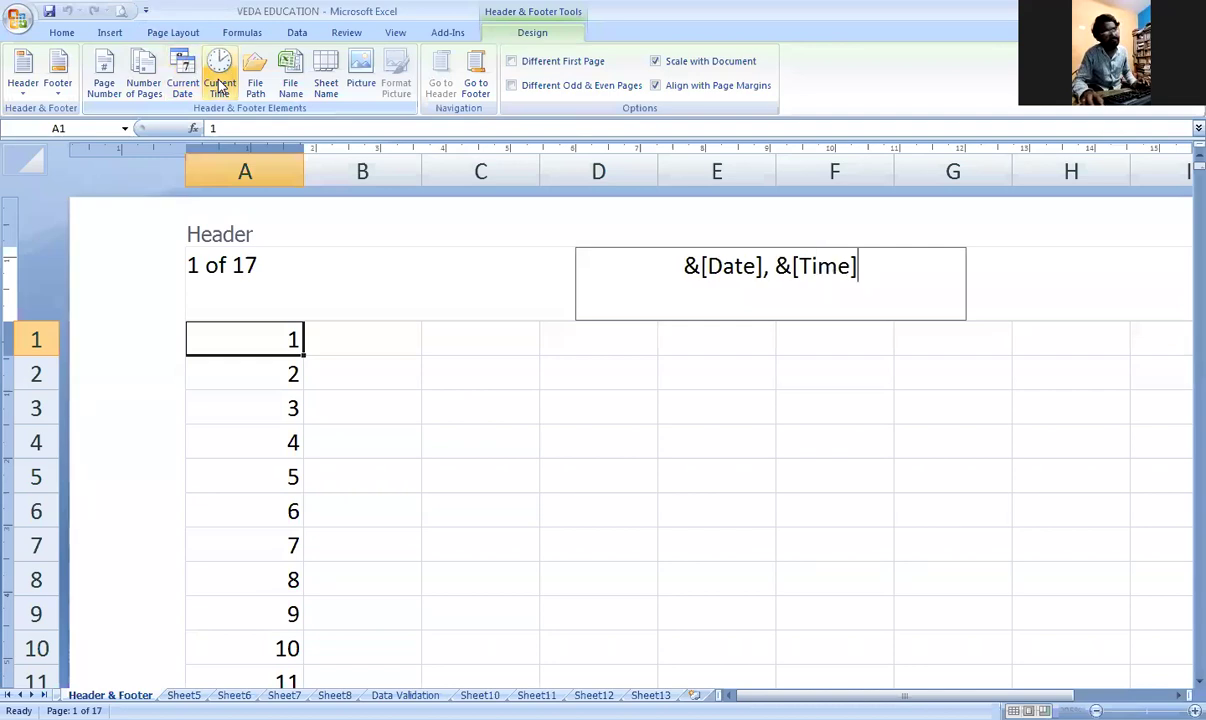
{"action": "left_click", "coordinate": [630, 363]}
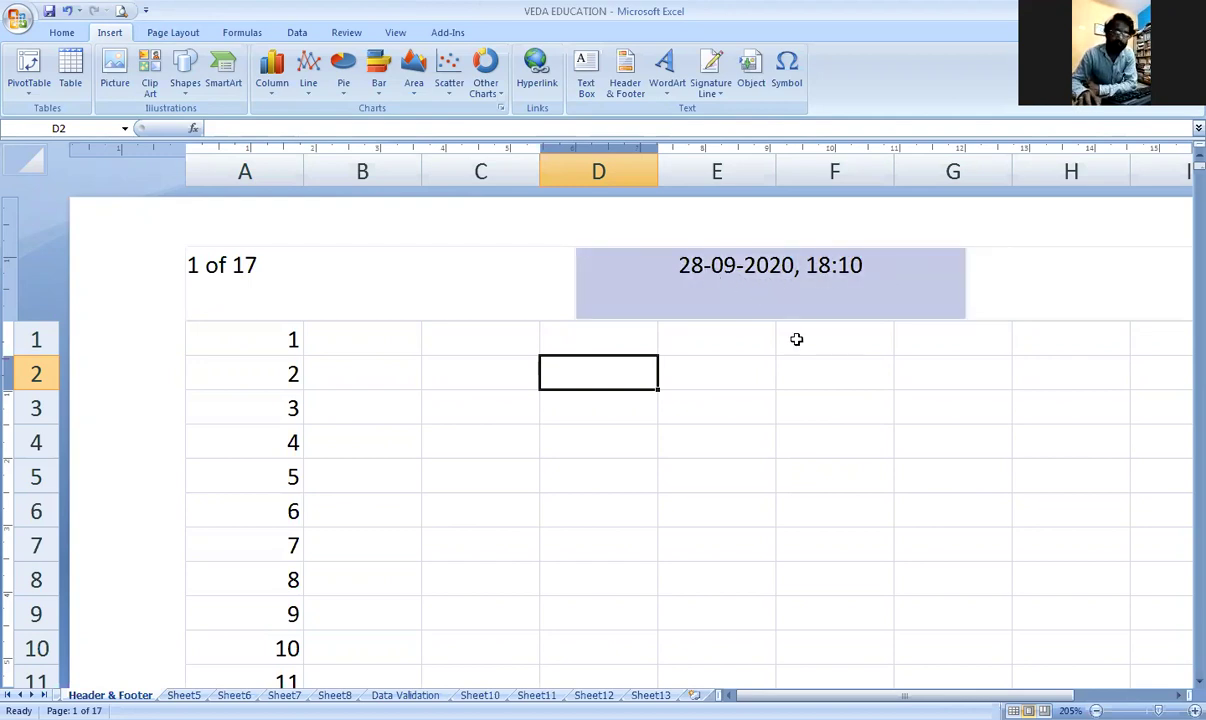
Replace the centre header's time code with a fresh Current Time field, showing 28-09-2020, 18:11.
{"action": "left_click", "coordinate": [856, 269]}
{"action": "left_click", "coordinate": [870, 266]}
{"action": "double_click", "coordinate": [869, 270]}
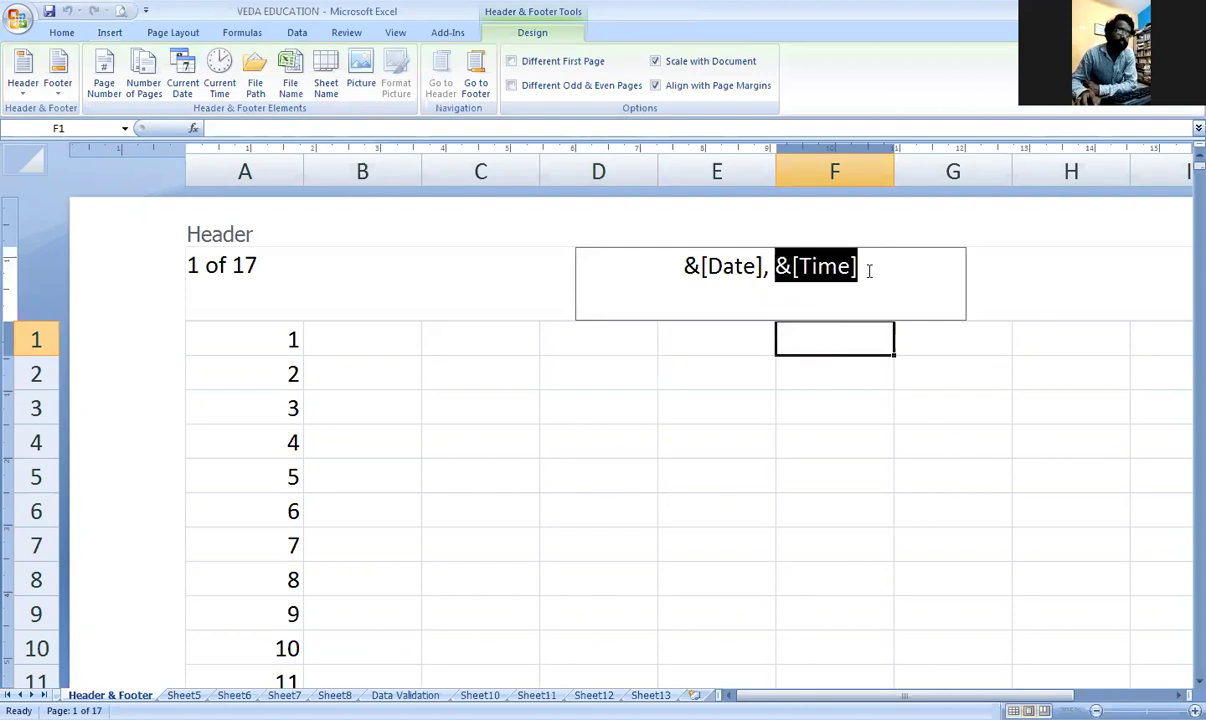
{"action": "key", "text": "BackSpace"}
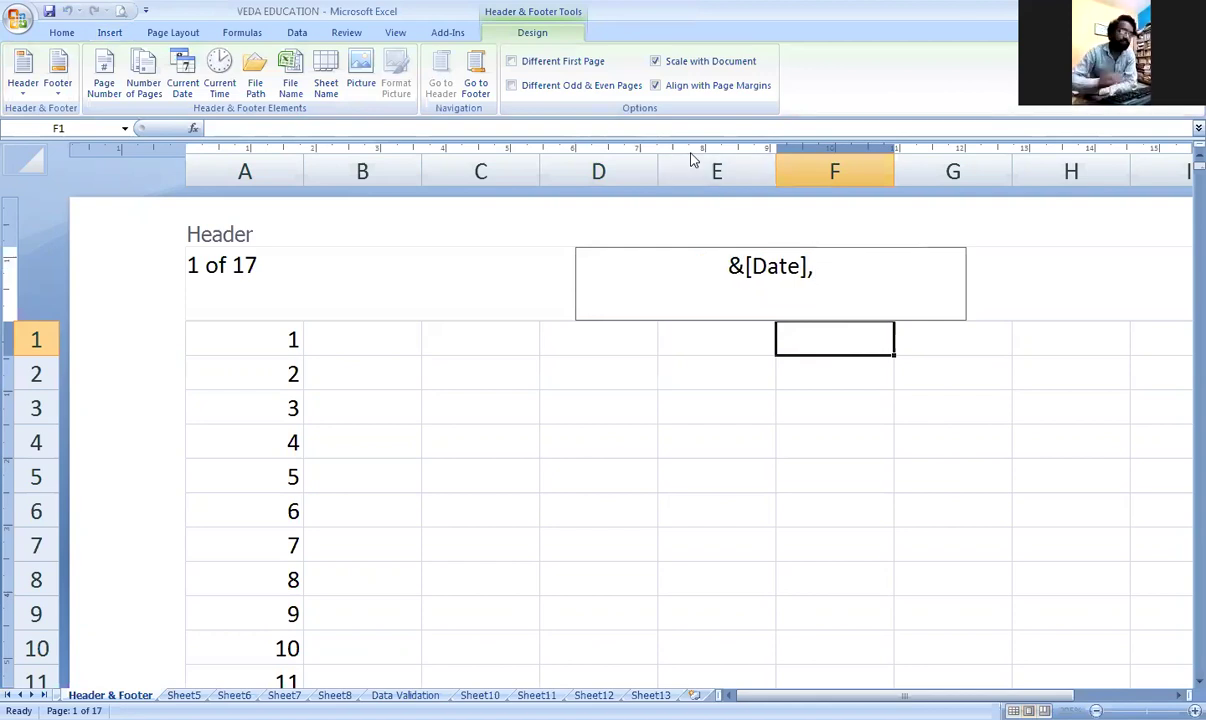
{"action": "left_click", "coordinate": [221, 88]}
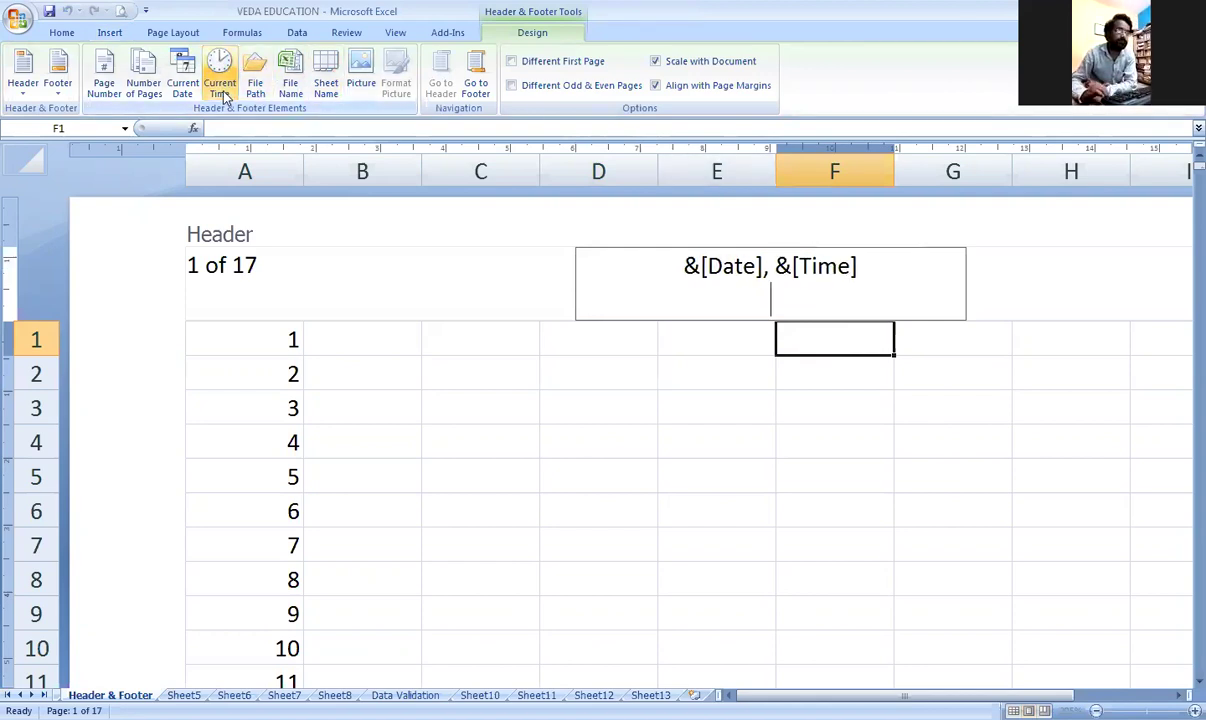
{"action": "left_click", "coordinate": [662, 398]}
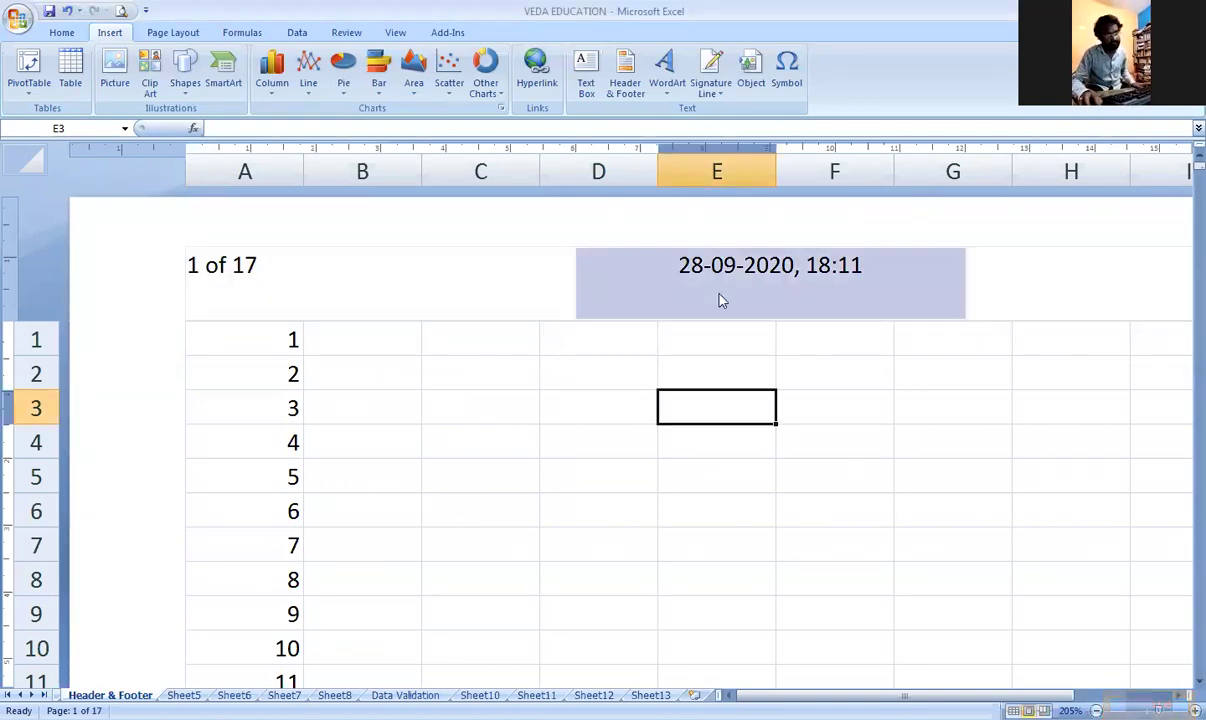
{"action": "scroll", "coordinate": [818, 295], "scroll_direction": "down", "scroll_amount": 1}
Insert the File Path field into the right header section, showing the path ending in VEDA EDUCATION.
{"action": "left_click", "coordinate": [898, 284]}
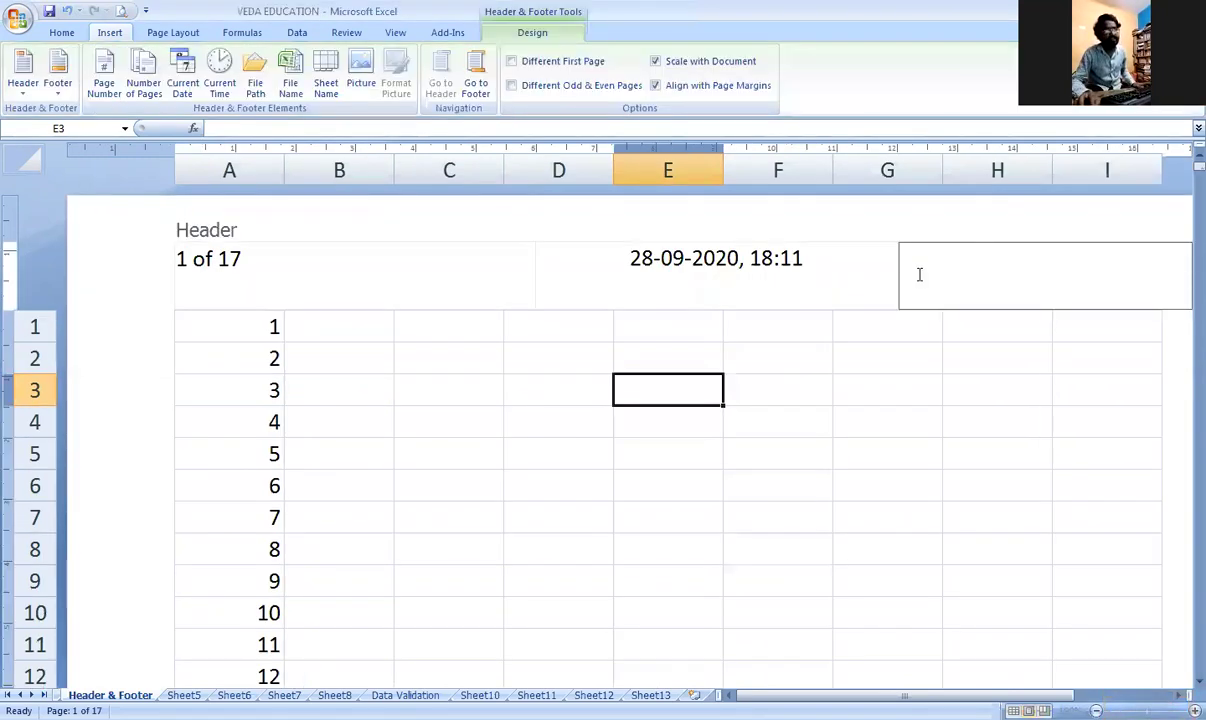
{"action": "left_click", "coordinate": [253, 92]}
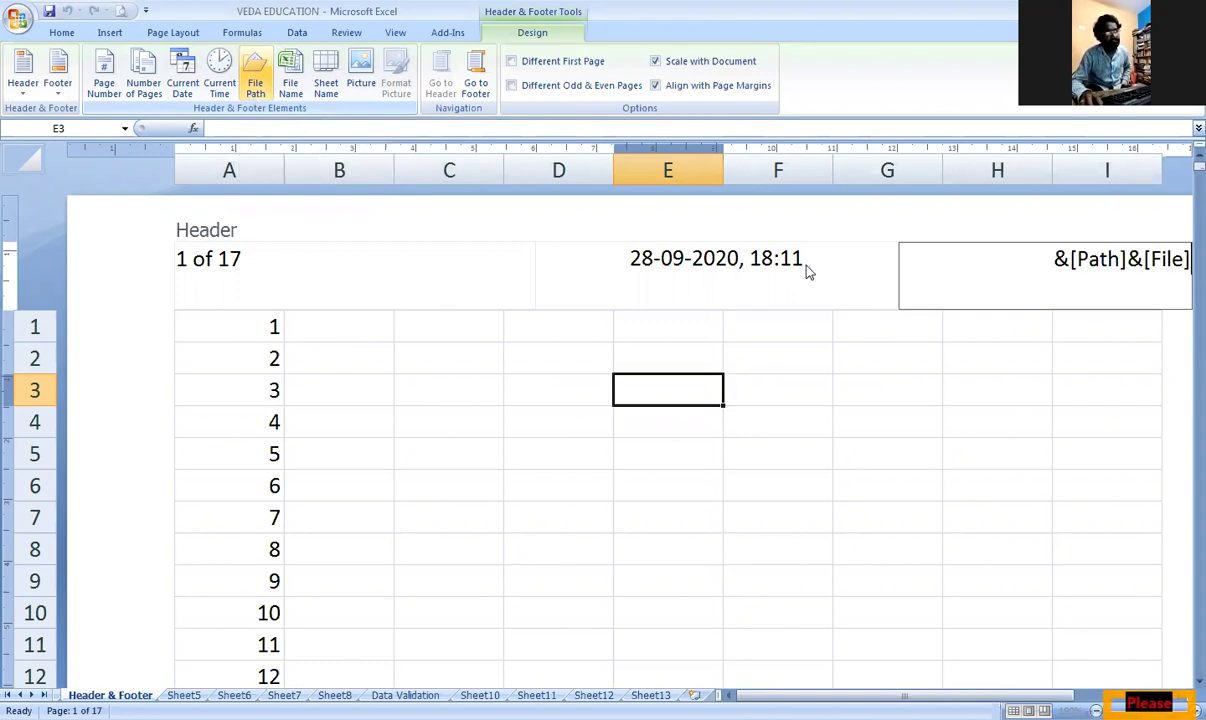
{"action": "left_click", "coordinate": [907, 345]}
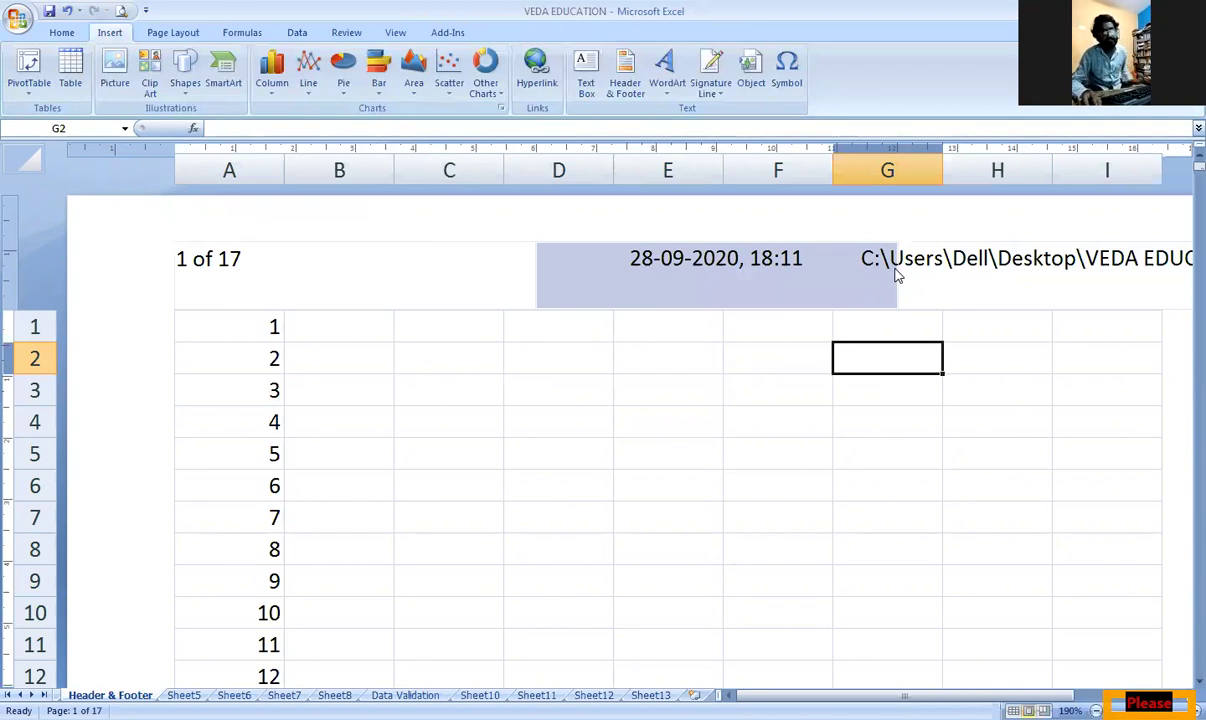
{"action": "scroll", "coordinate": [897, 275], "scroll_direction": "down", "scroll_amount": 1}
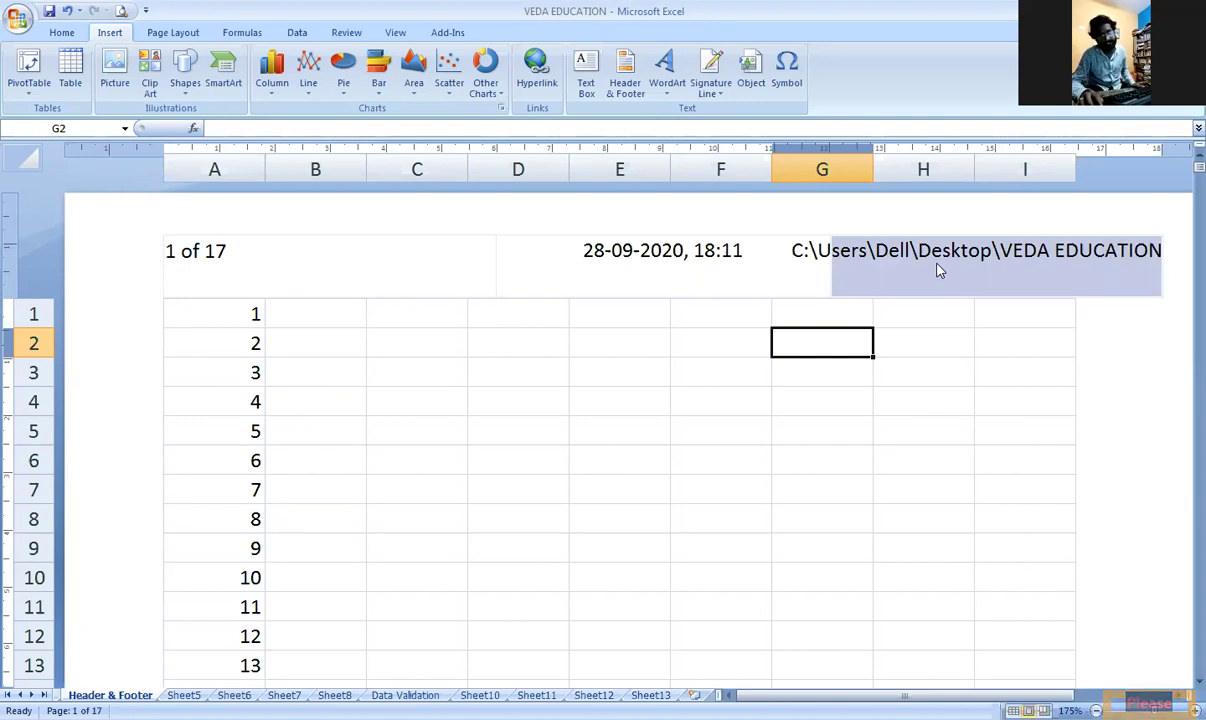
{"action": "left_click", "coordinate": [398, 258]}
{"action": "left_click", "coordinate": [398, 256]}
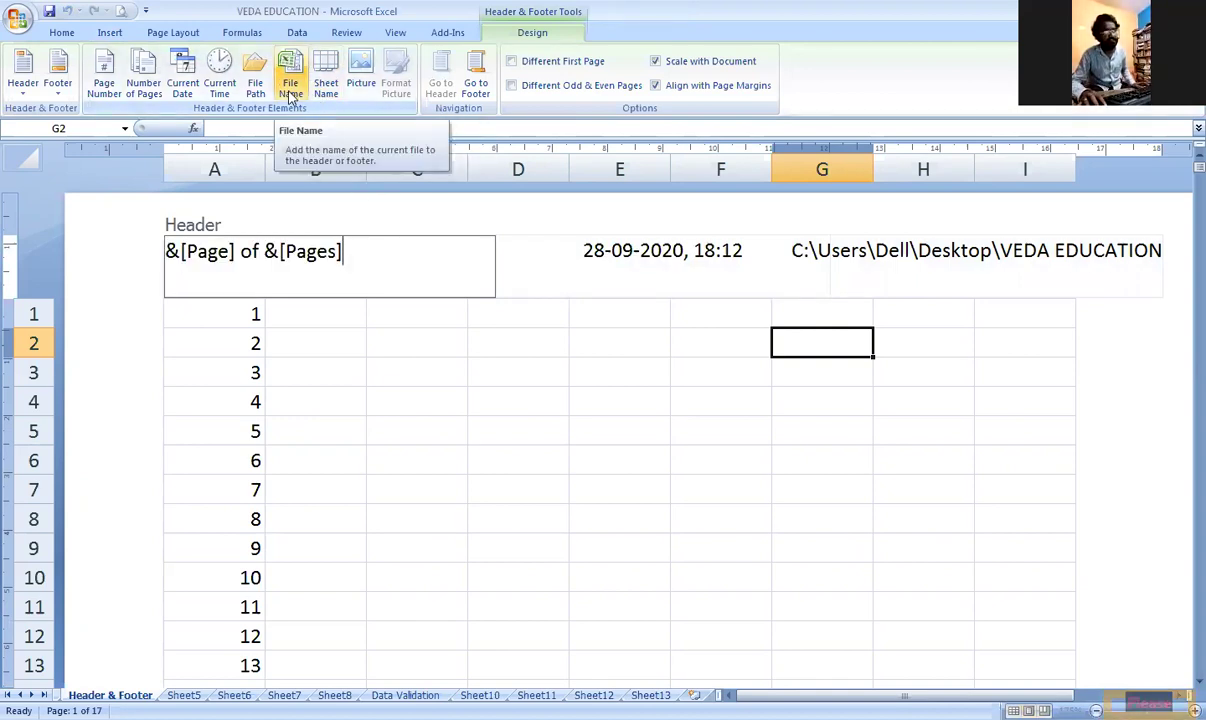
Insert the round emblem image from the Desktop into the left header beside '1 of 17'.
{"action": "left_click", "coordinate": [361, 88]}
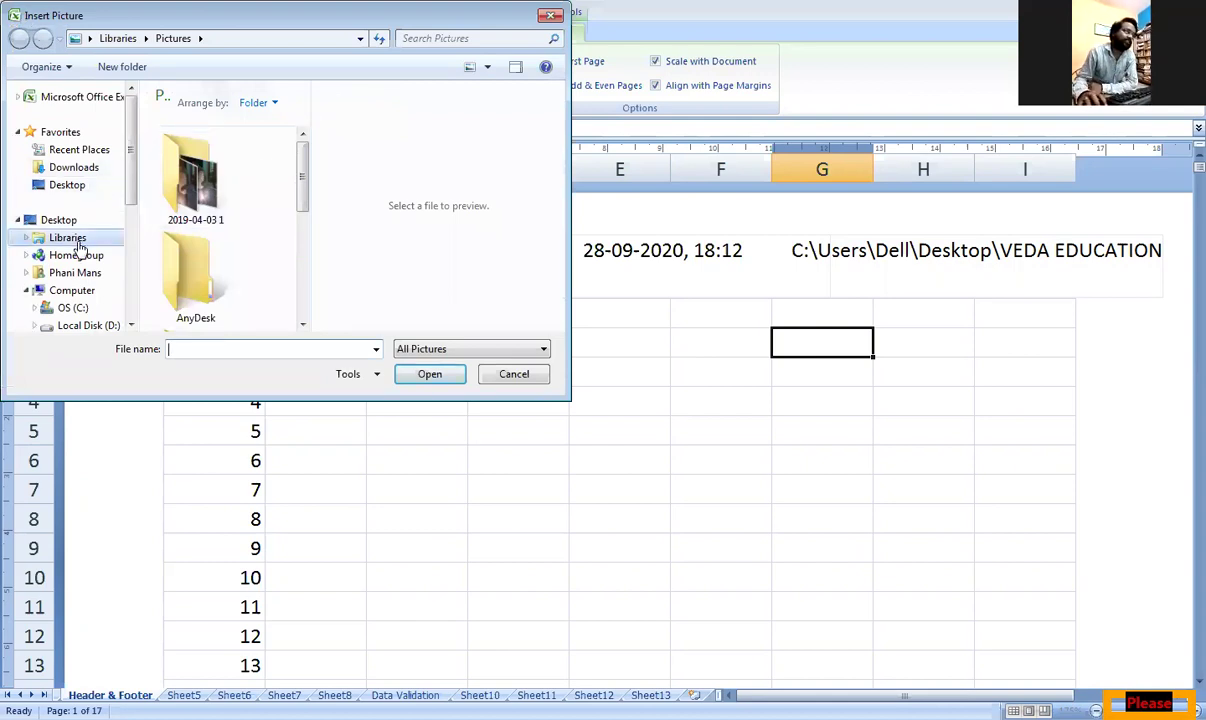
{"action": "left_click", "coordinate": [72, 184]}
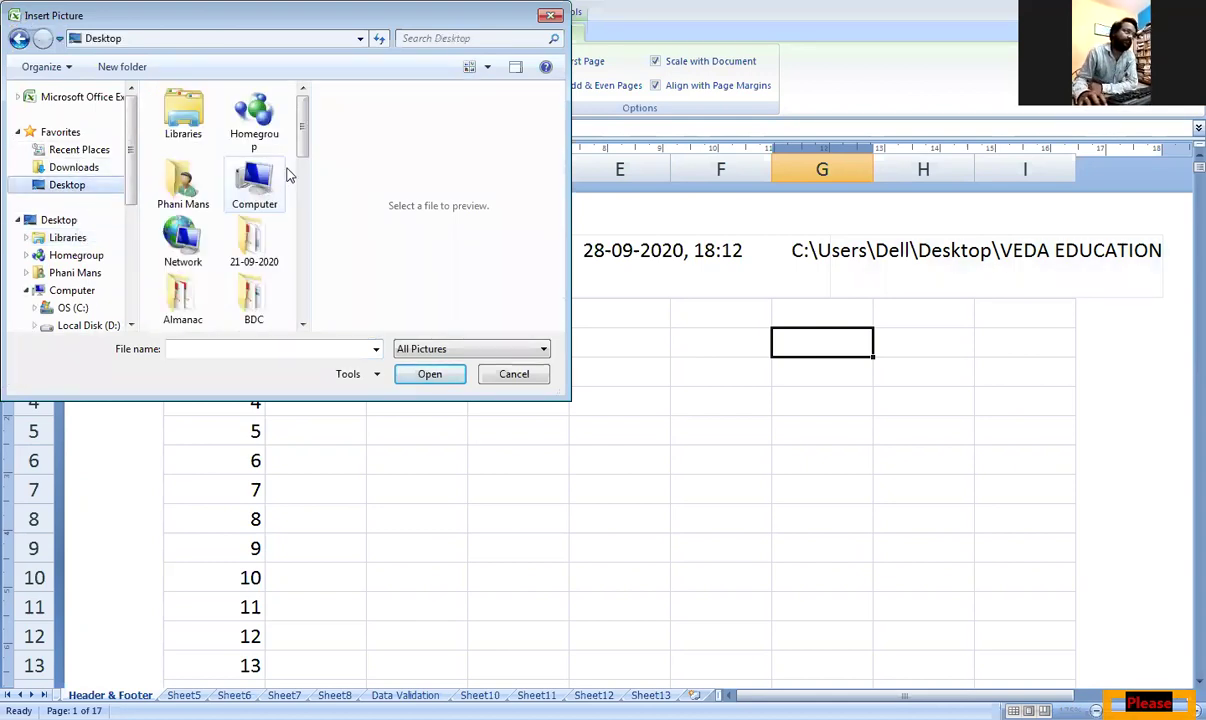
{"action": "left_click_drag", "start_coordinate": [304, 146], "coordinate": [304, 220]}
{"action": "left_click", "coordinate": [253, 225]}
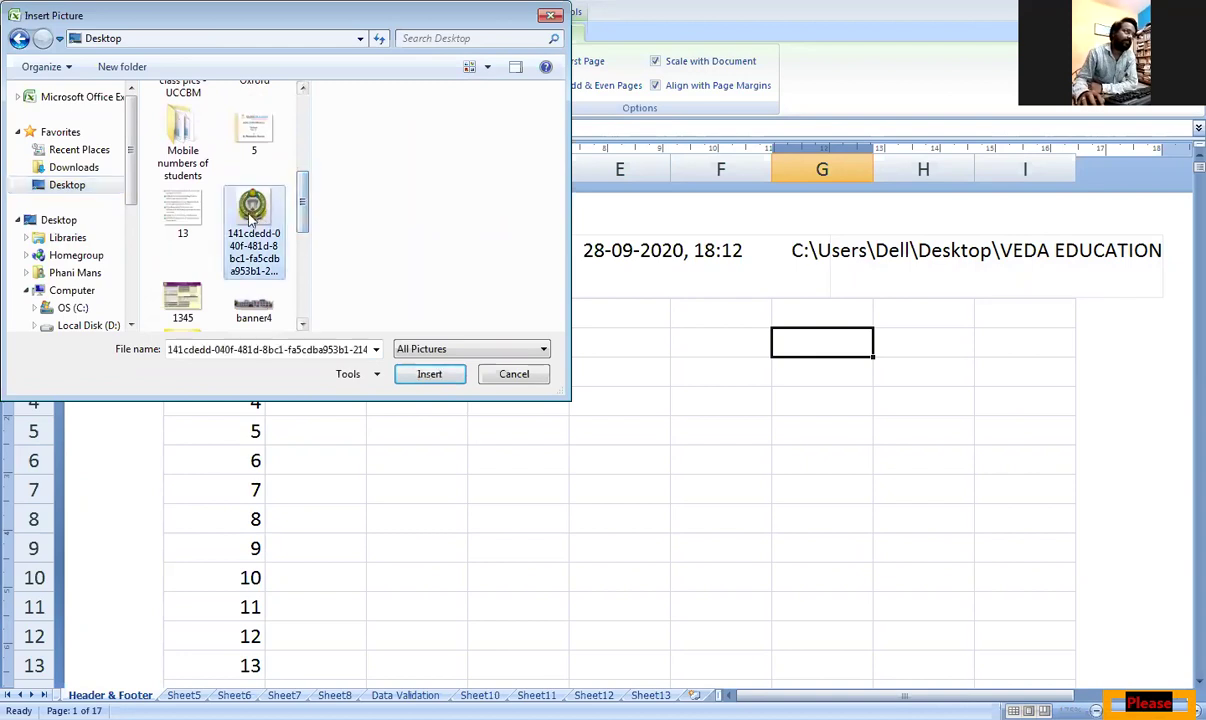
{"action": "left_click", "coordinate": [420, 374]}
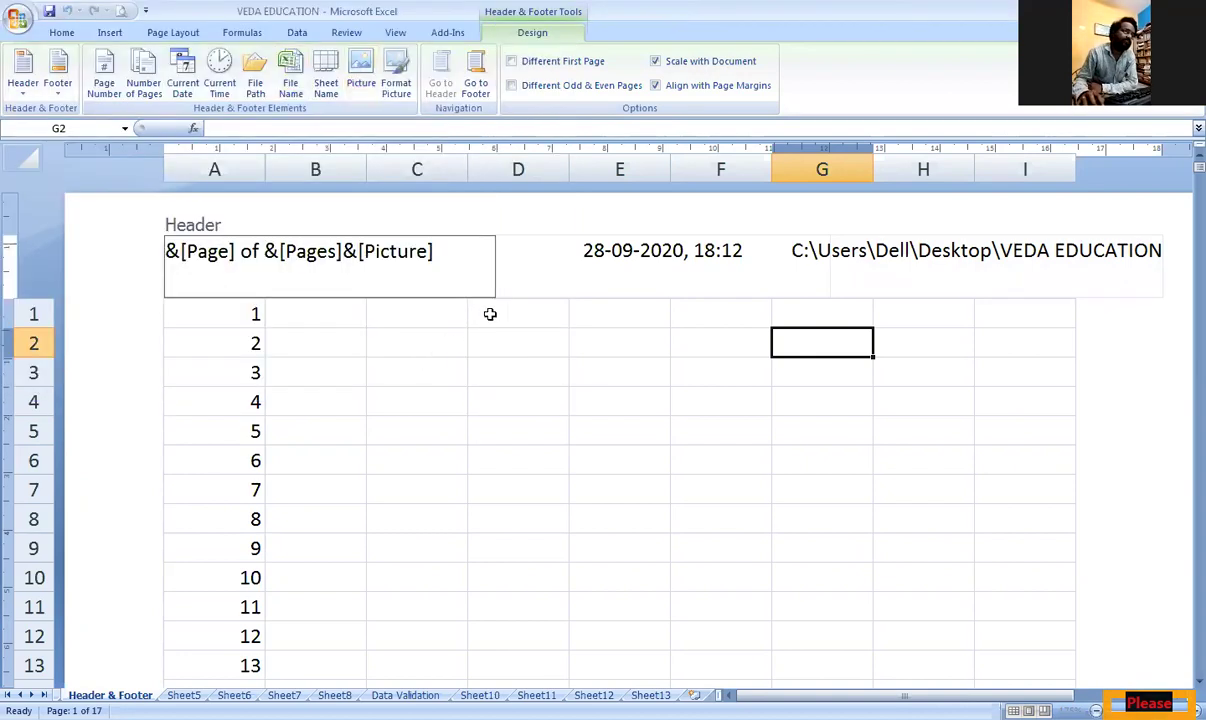
{"action": "left_click", "coordinate": [420, 371]}
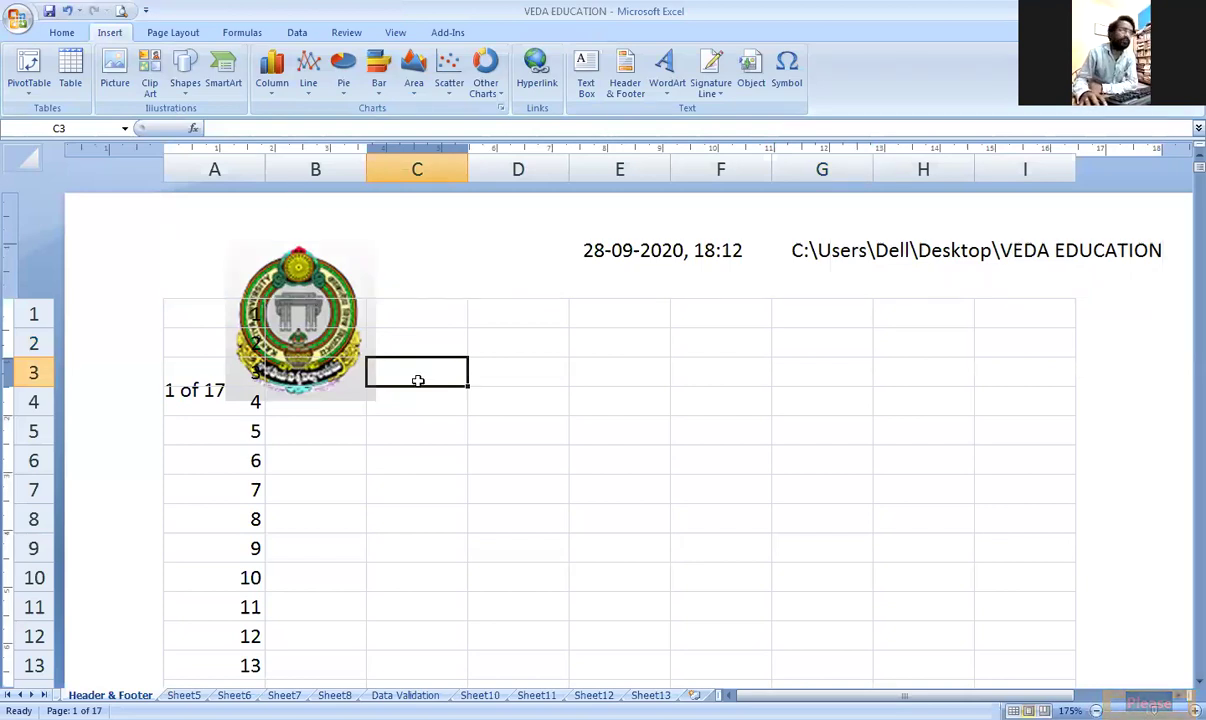
{"action": "scroll", "coordinate": [565, 404], "scroll_direction": "up", "scroll_amount": 1}
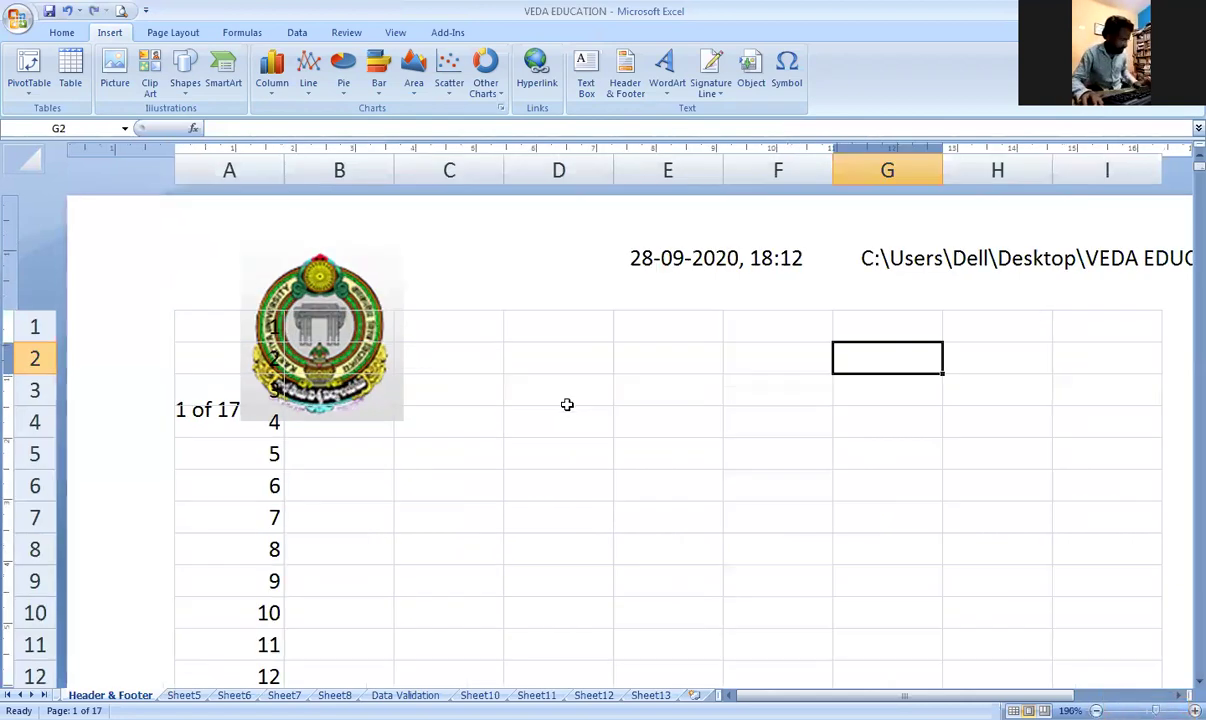
{"action": "scroll", "coordinate": [538, 383], "scroll_direction": "down", "scroll_amount": 1}
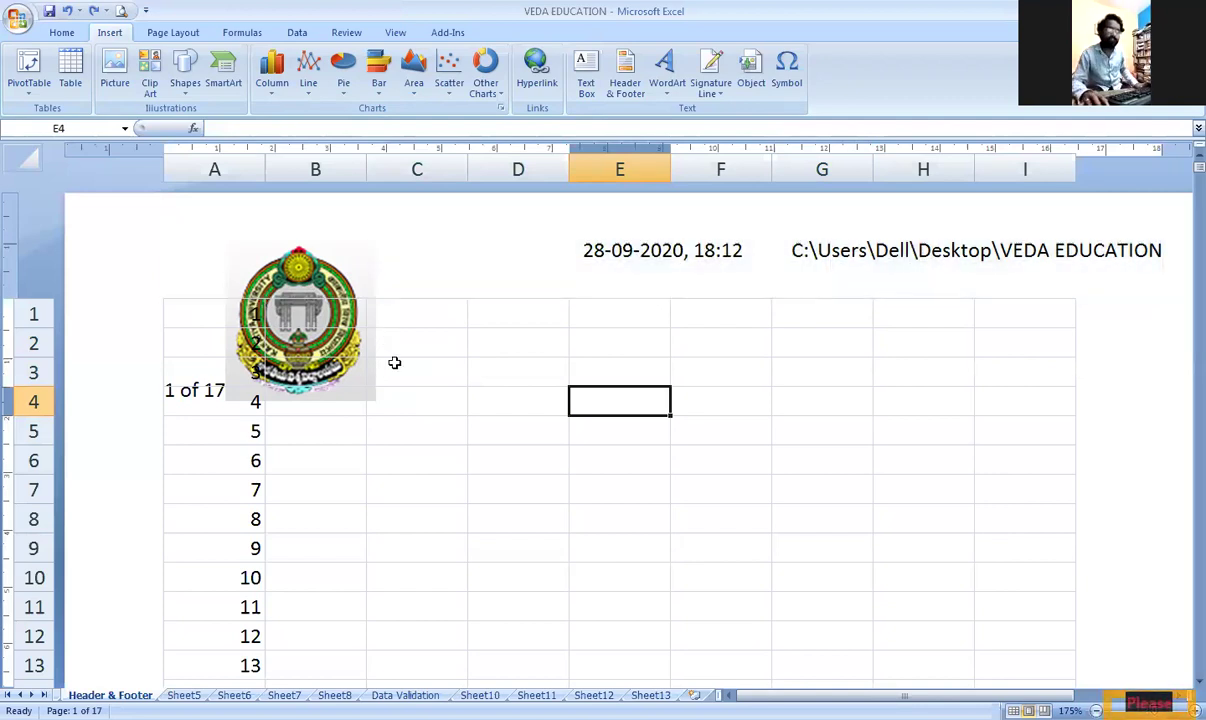
{"action": "scroll", "coordinate": [394, 363], "scroll_direction": "down", "scroll_amount": 14}
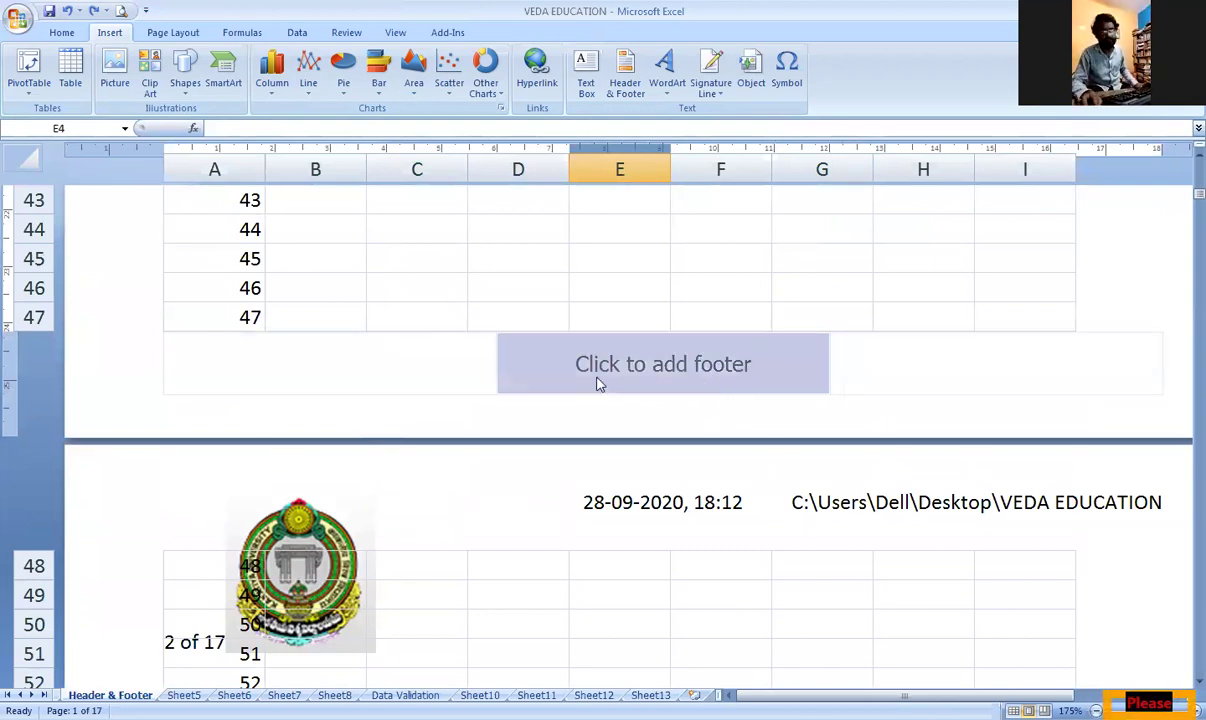
Type the author's full name into the left footer section, correcting the typos.
{"action": "left_click", "coordinate": [420, 373]}
{"action": "type", "text": "KL. Phani"}
{"action": "key", "text": "BackSpace"}
{"action": "key", "text": "BackSpace"}
{"action": "key", "text": "BackSpace"}
{"action": "key", "text": "BackSpace"}
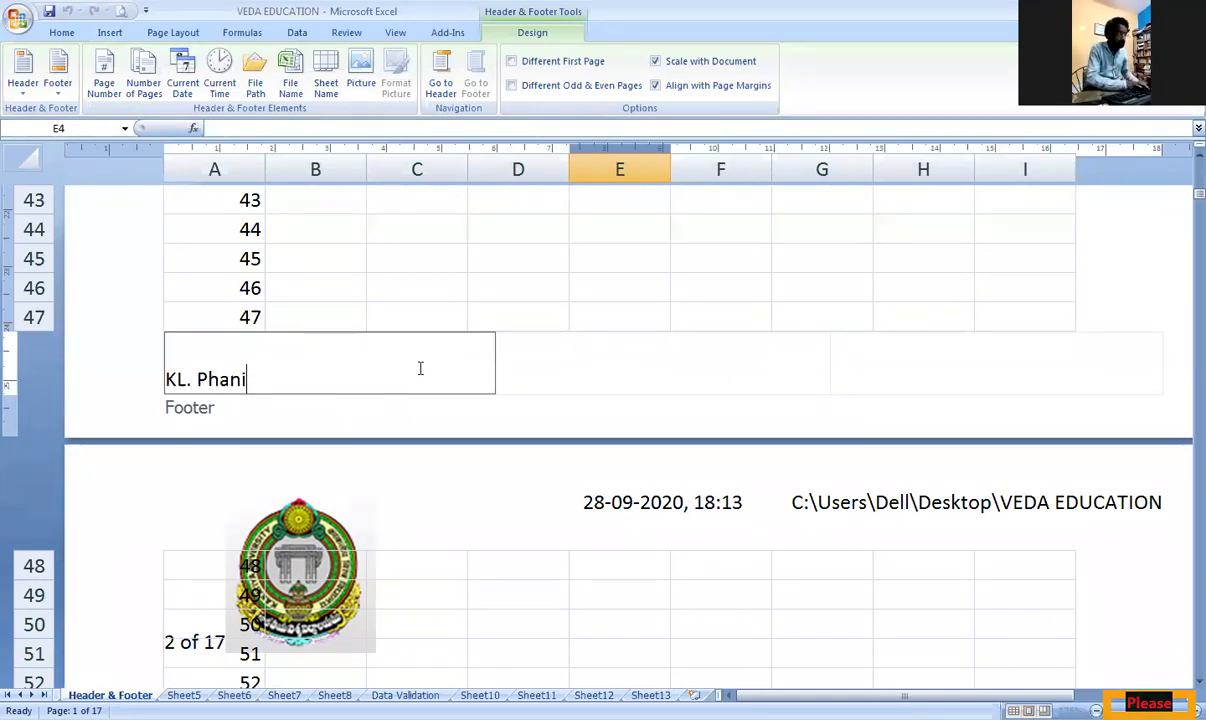
{"action": "key", "text": "BackSpace"}
{"action": "key", "text": "BackSpace"}
{"action": "key", "text": "BackSpace"}
{"action": "key", "text": "BackSpace"}
{"action": "type", "text": ". P"}
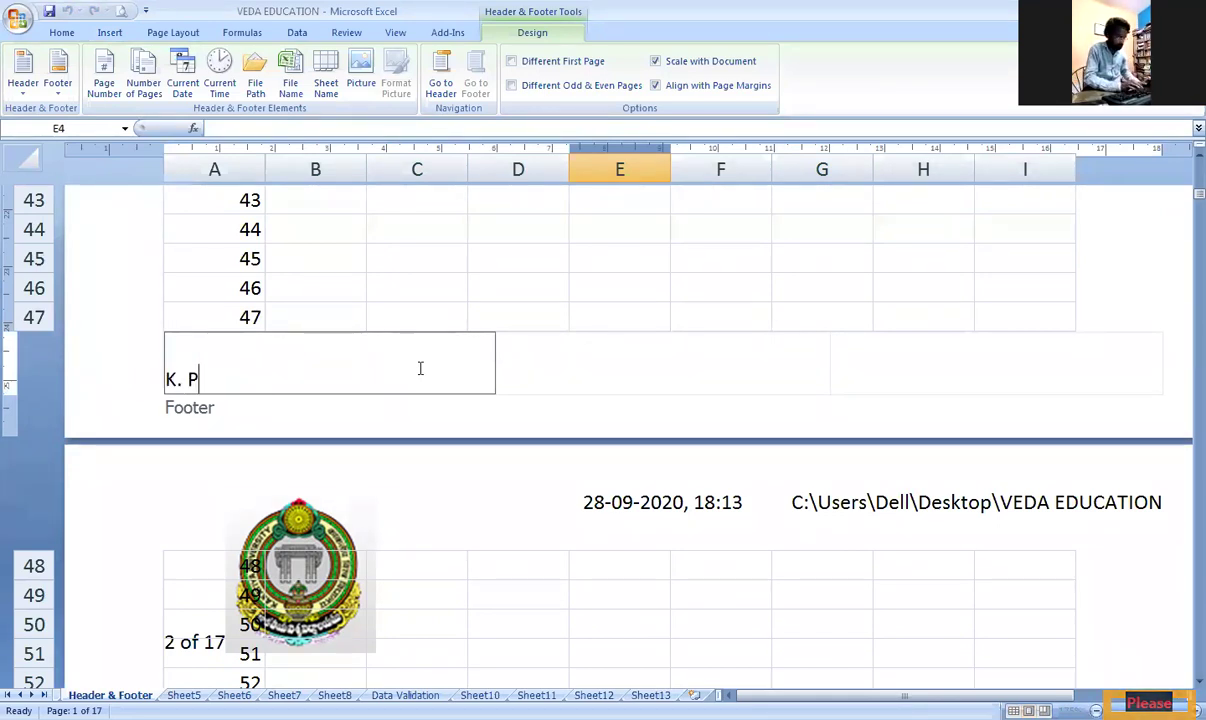
{"action": "type", "text": "hanindra Kumar"}
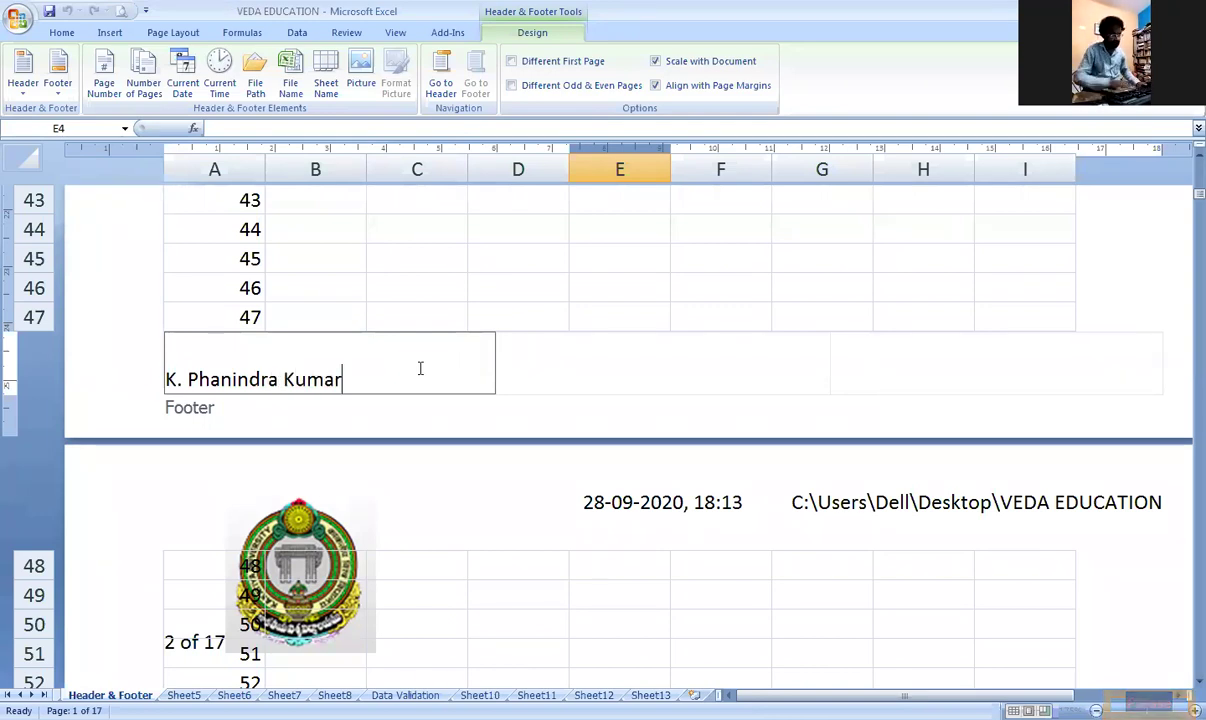
{"action": "left_click", "coordinate": [636, 372]}
{"action": "left_click", "coordinate": [548, 308]}
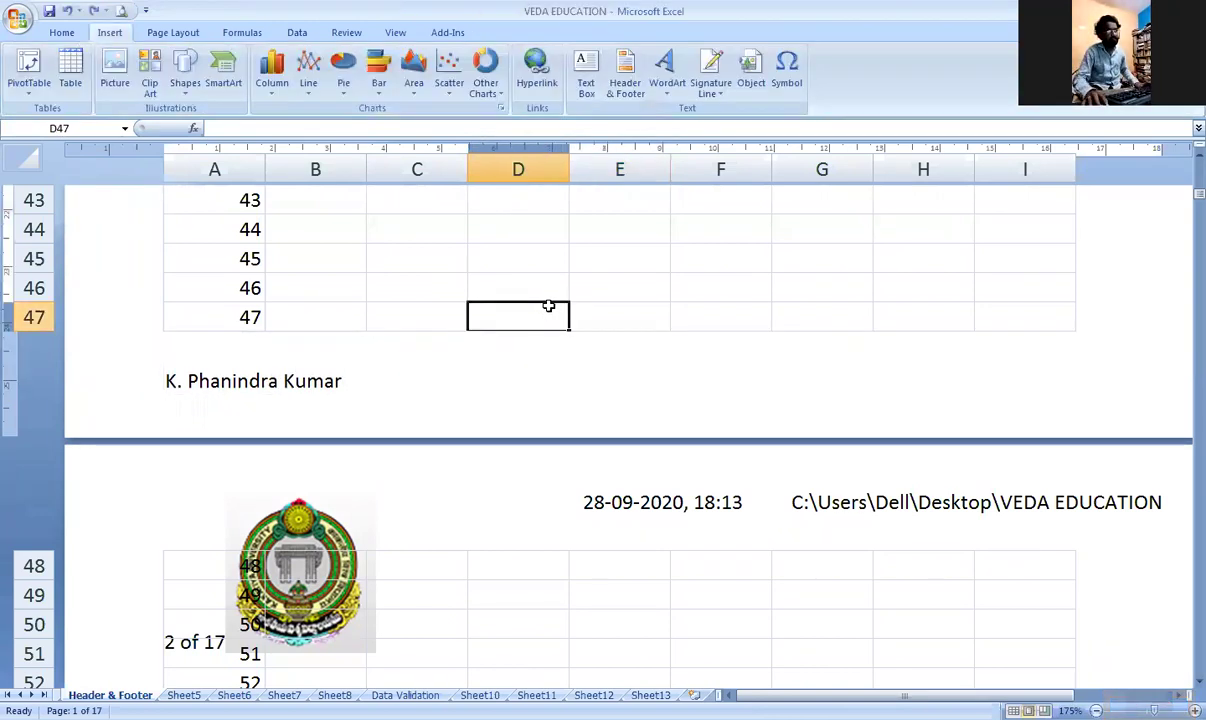
{"action": "scroll", "coordinate": [542, 381], "scroll_direction": "down", "scroll_amount": 8}
{"action": "scroll", "coordinate": [542, 381], "scroll_direction": "down", "scroll_amount": 7}
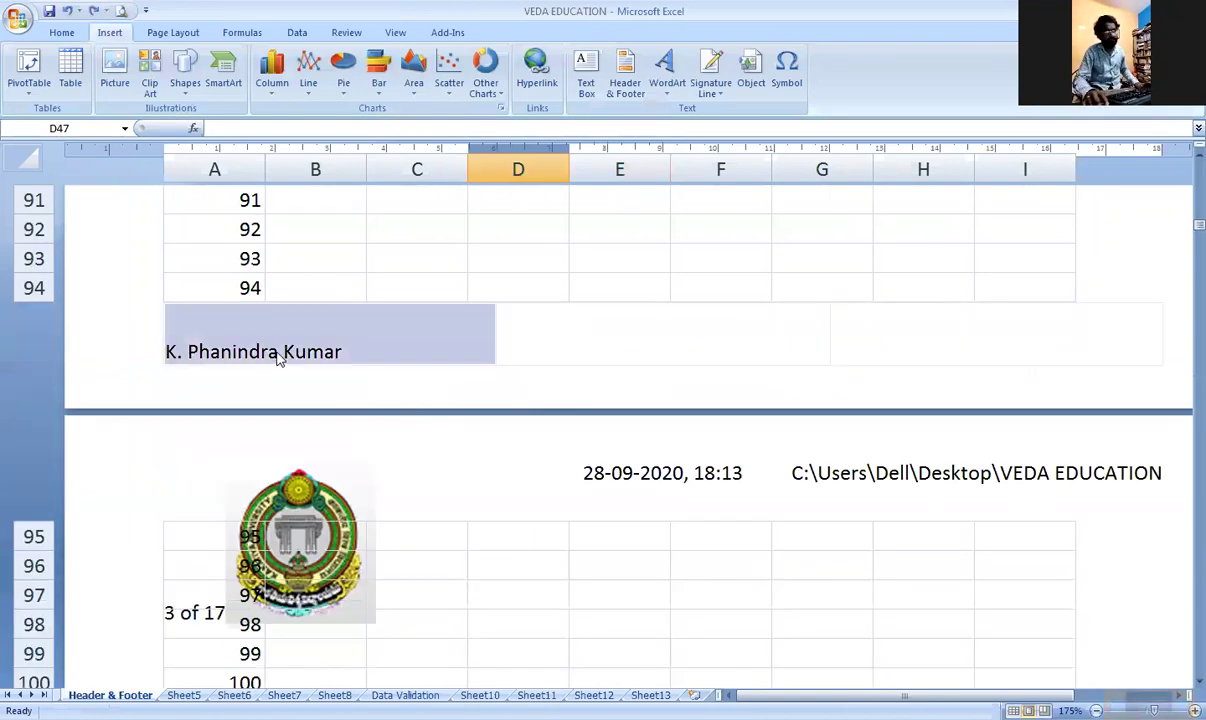
{"action": "scroll", "coordinate": [280, 353], "scroll_direction": "down", "scroll_amount": 5}
{"action": "scroll", "coordinate": [280, 360], "scroll_direction": "down", "scroll_amount": 20}
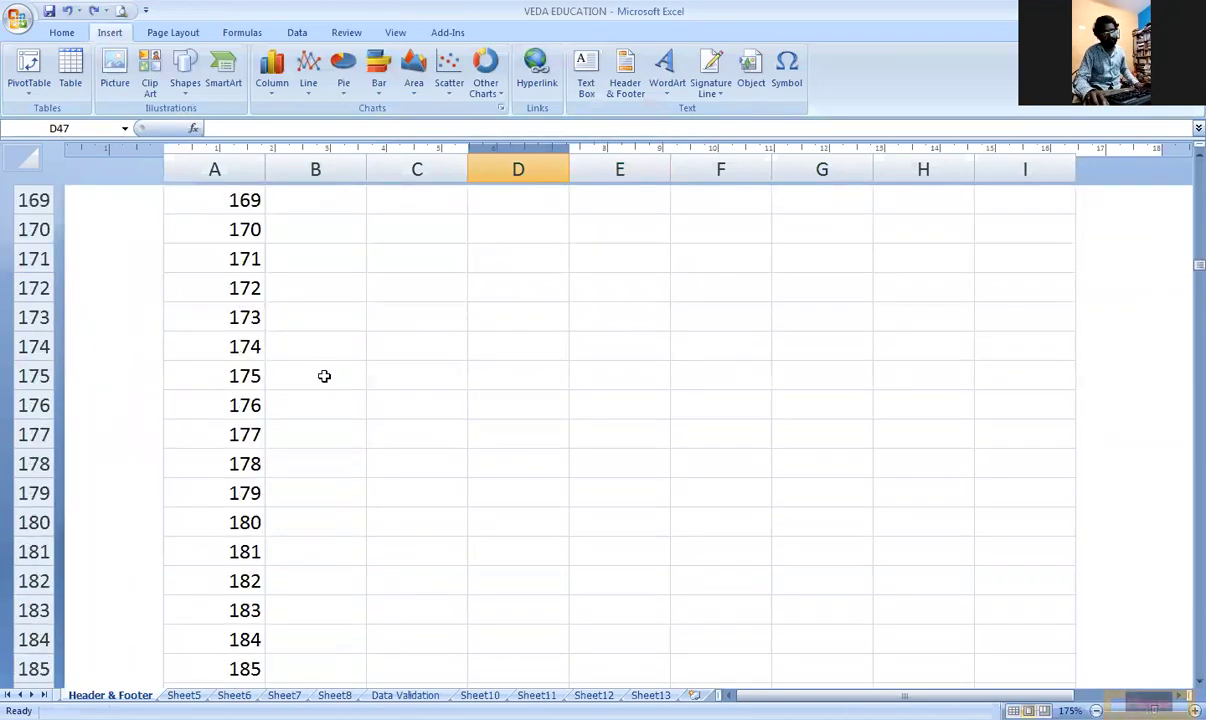
{"action": "scroll", "coordinate": [326, 382], "scroll_direction": "up", "scroll_amount": 5}
{"action": "scroll", "coordinate": [326, 382], "scroll_direction": "down", "scroll_amount": 2}
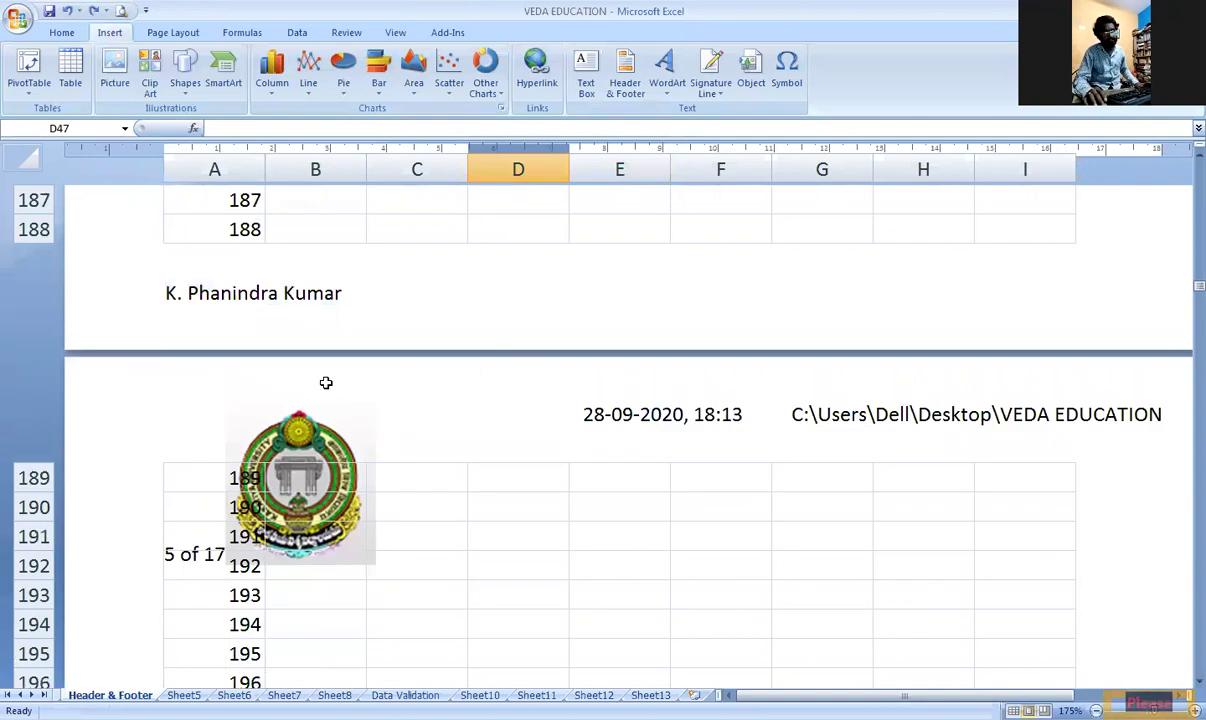
{"action": "scroll", "coordinate": [326, 382], "scroll_direction": "down", "scroll_amount": 3}
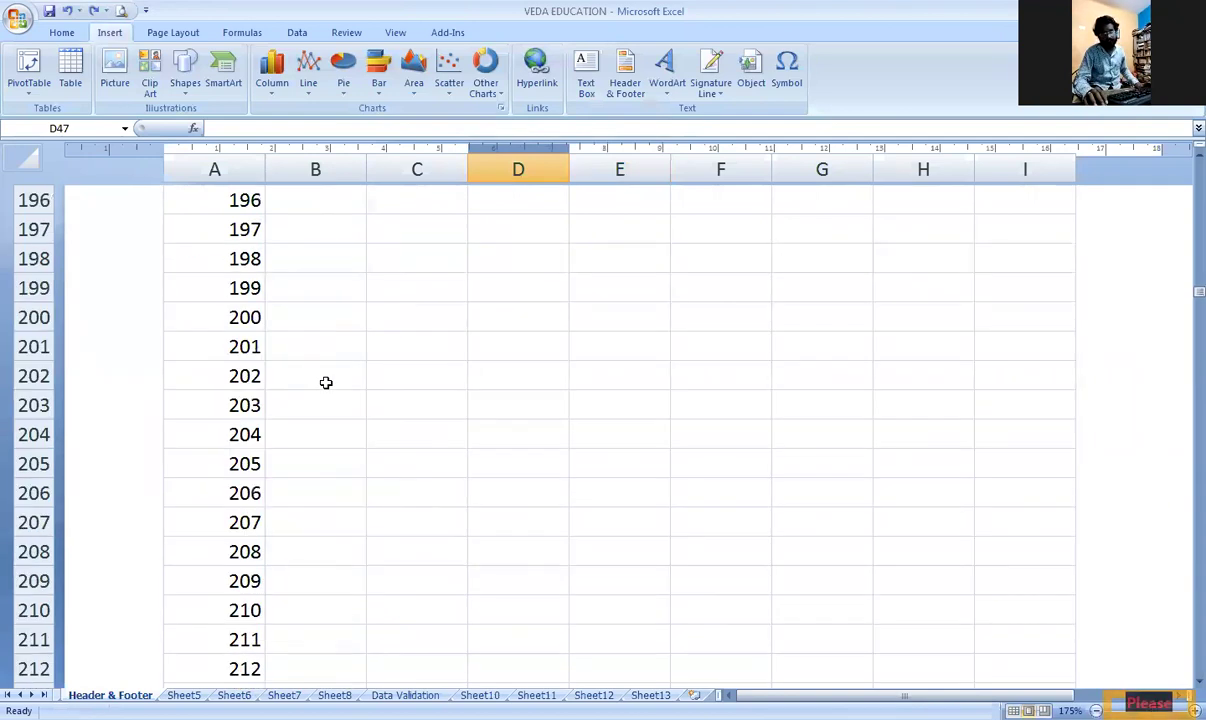
{"action": "scroll", "coordinate": [326, 382], "scroll_direction": "down", "scroll_amount": 3, "text": "ctrl"}
{"action": "scroll", "coordinate": [326, 382], "scroll_direction": "up", "scroll_amount": 7}
{"action": "scroll", "coordinate": [326, 382], "scroll_direction": "up", "scroll_amount": 20}
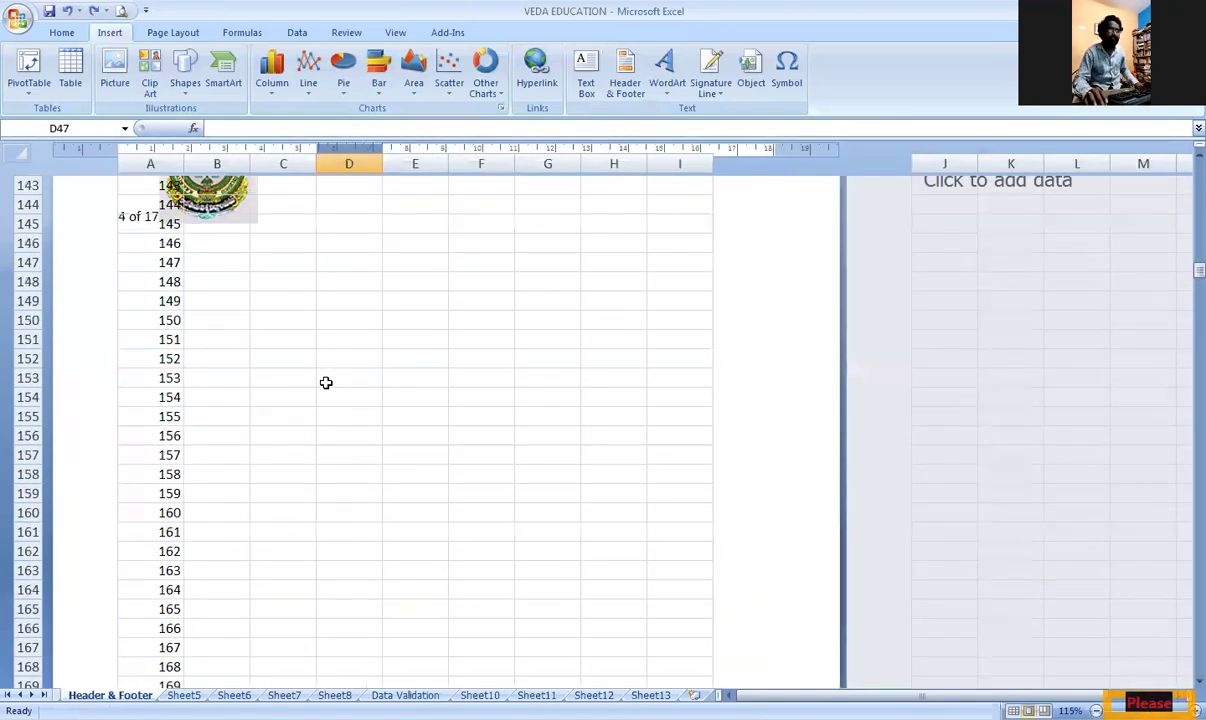
{"action": "scroll", "coordinate": [326, 382], "scroll_direction": "up", "scroll_amount": 20}
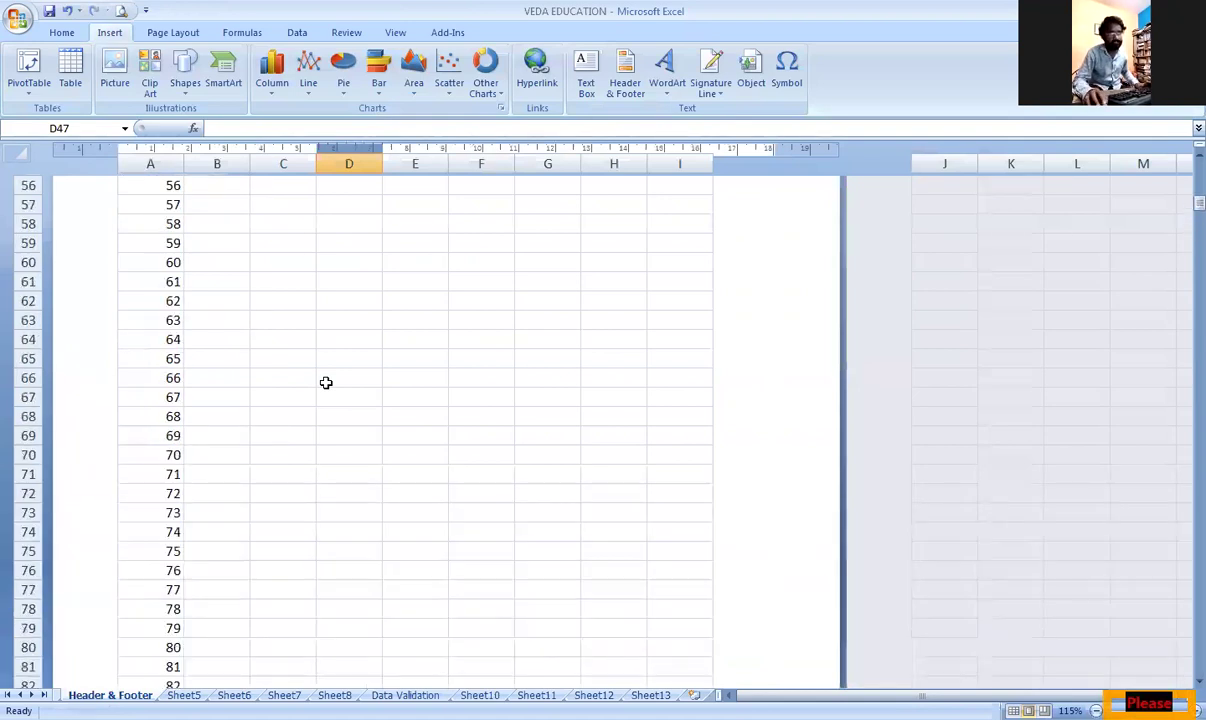
{"action": "key", "text": "ctrl+Home"}
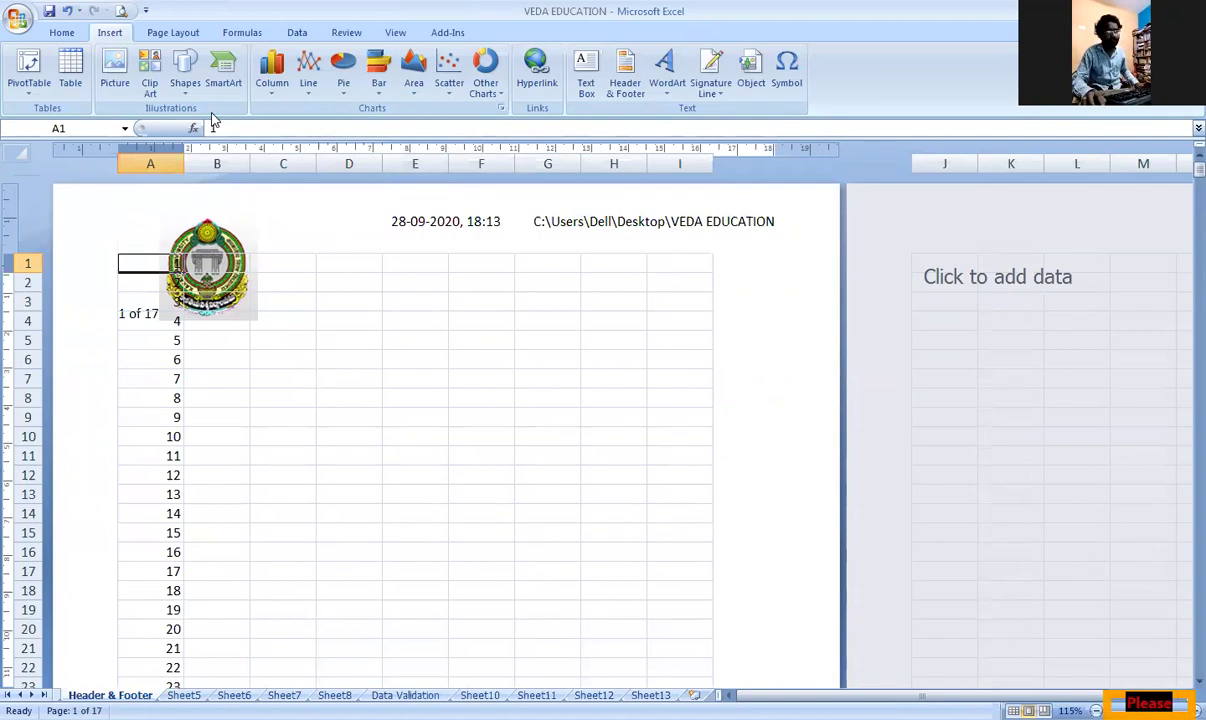
{"action": "left_click", "coordinate": [634, 92]}
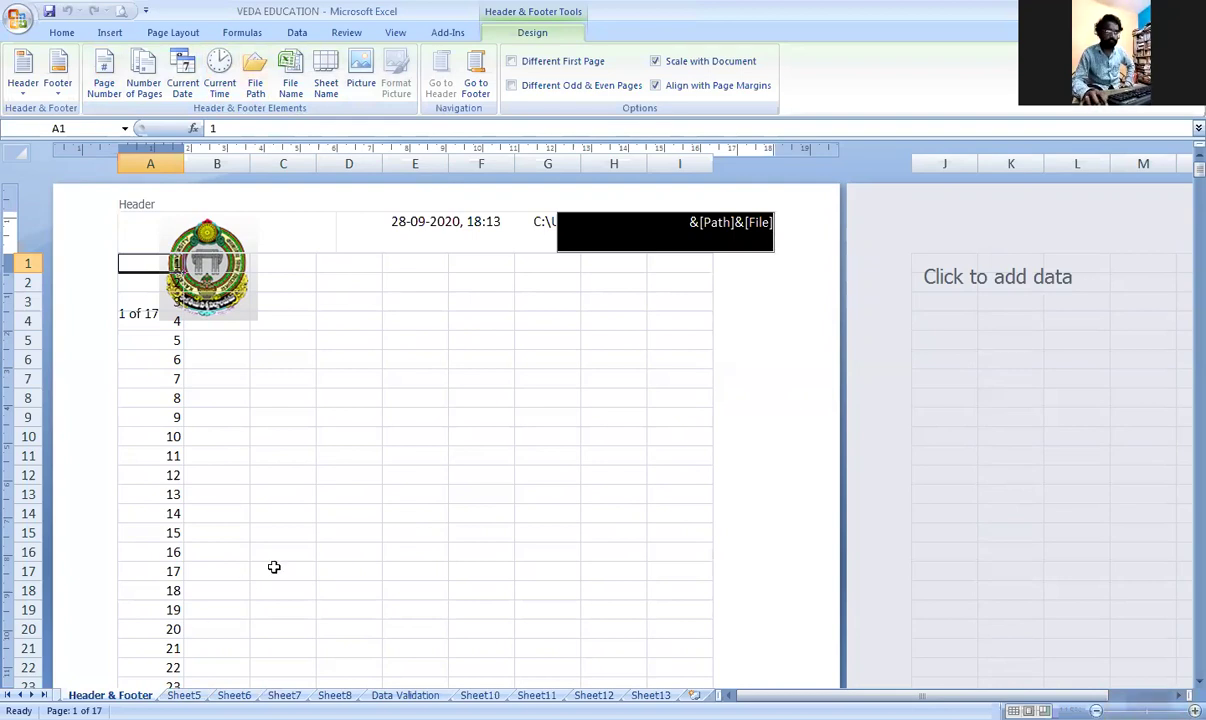
{"action": "left_click", "coordinate": [274, 567]}
{"action": "scroll", "coordinate": [274, 567], "scroll_direction": "down", "scroll_amount": 8}
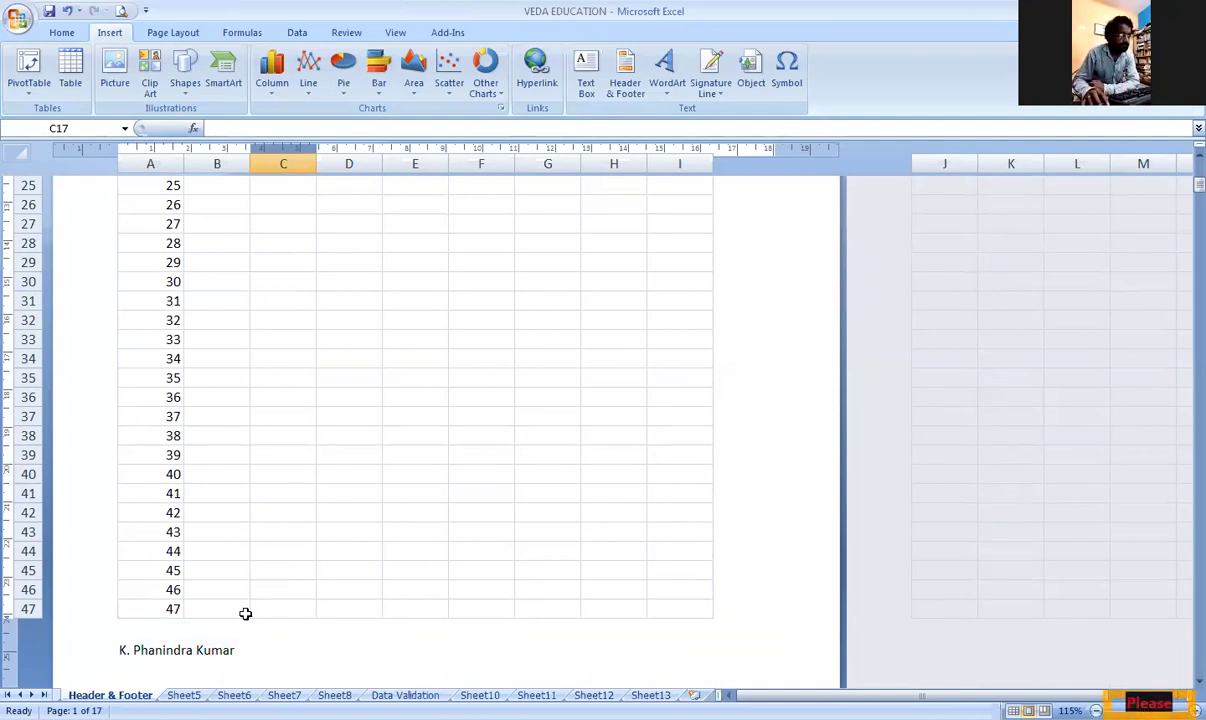
{"action": "left_click", "coordinate": [318, 567]}
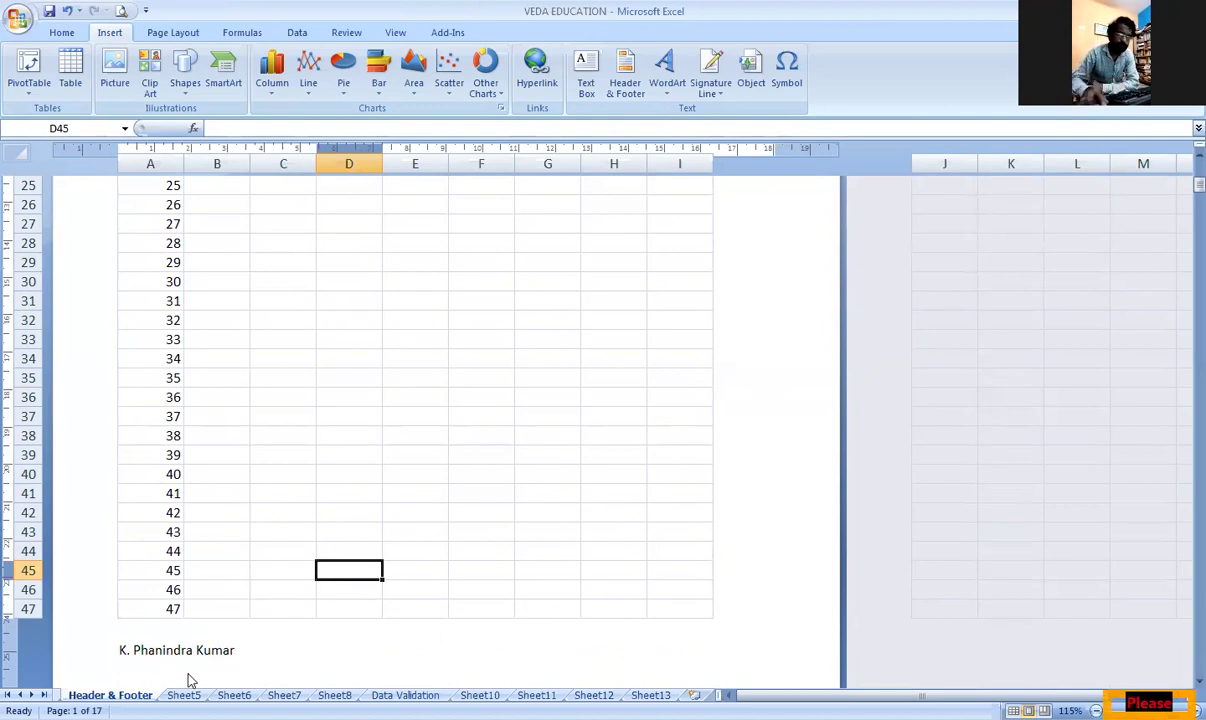
{"action": "left_click", "coordinate": [20, 694]}
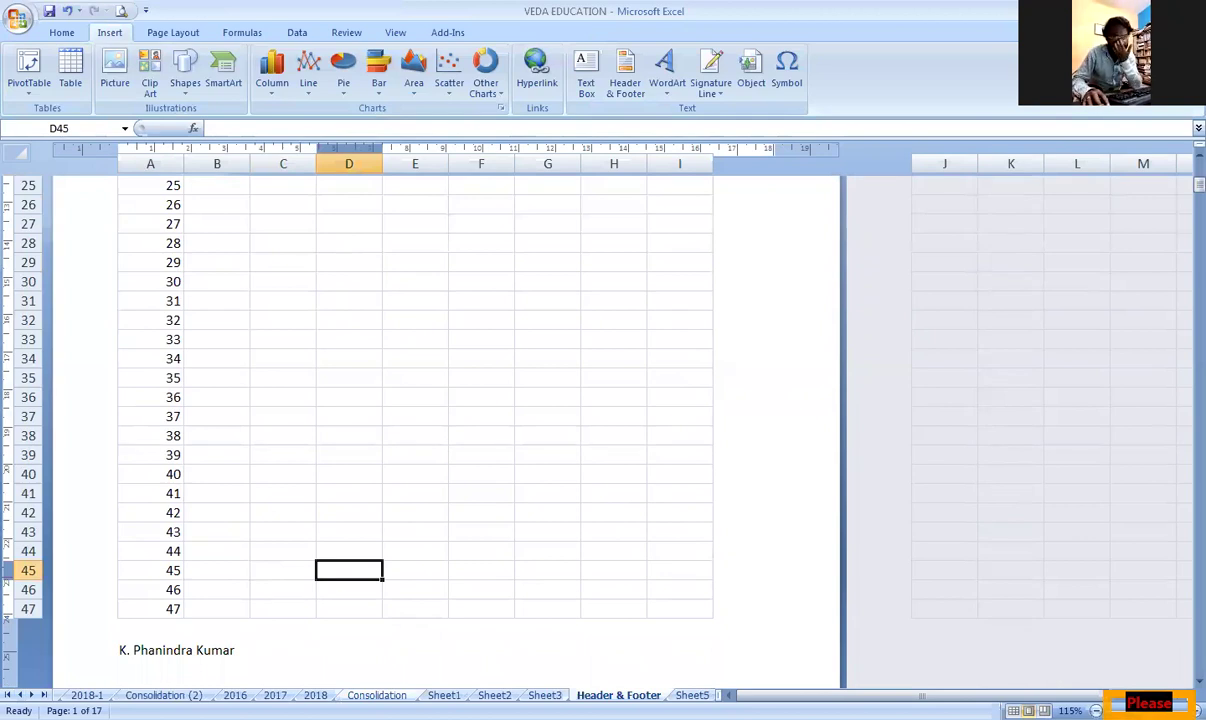
Flip between the Consolidation, 2016, 2017 and 2018 sheets to compare their Jan–March ABC, DEF, GHI tables.
{"action": "left_click", "coordinate": [376, 694]}
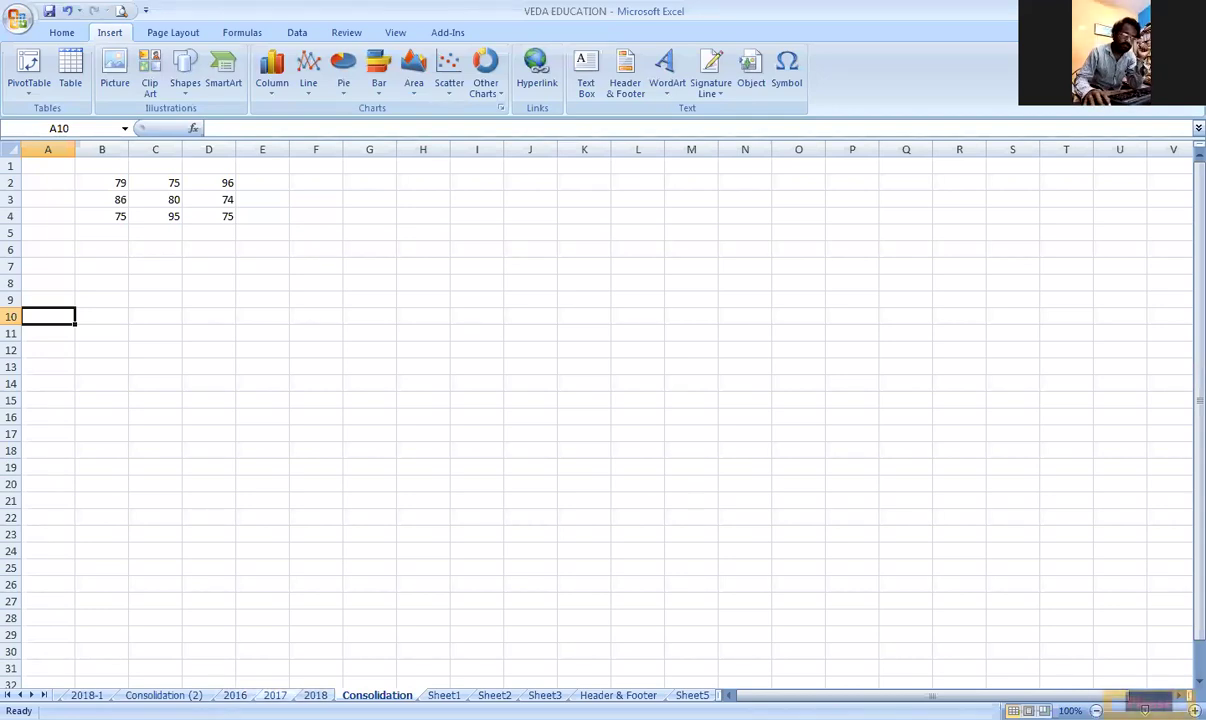
{"action": "key", "text": "ctrl+Page_Up"}
{"action": "key", "text": "ctrl+Page_Up"}
{"action": "key", "text": "ctrl+Page_Up"}
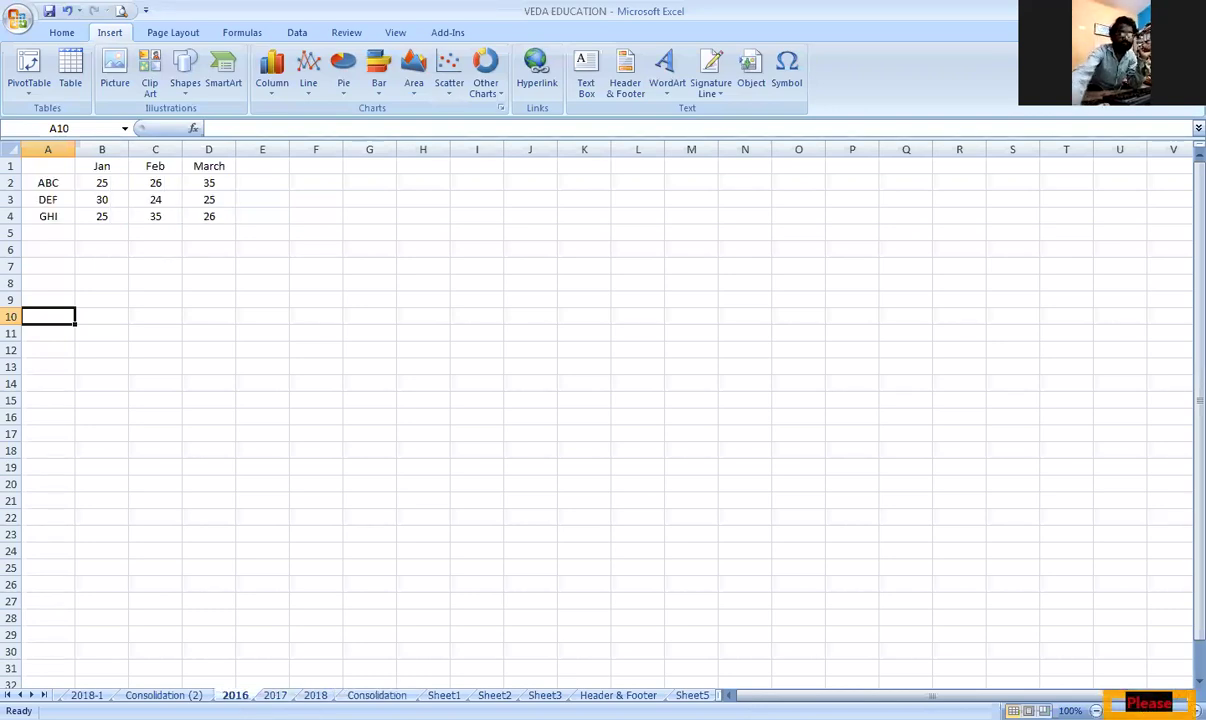
{"action": "scroll", "coordinate": [396, 582], "scroll_direction": "up", "scroll_amount": 9}
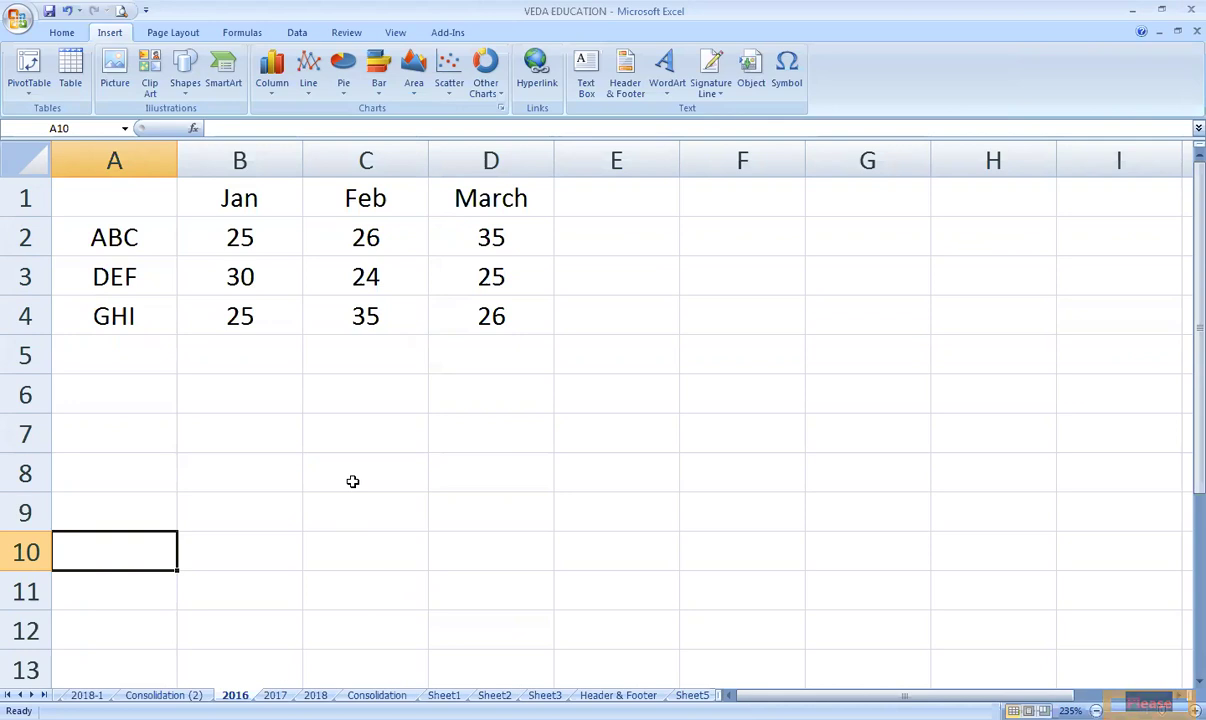
{"action": "left_click", "coordinate": [275, 695]}
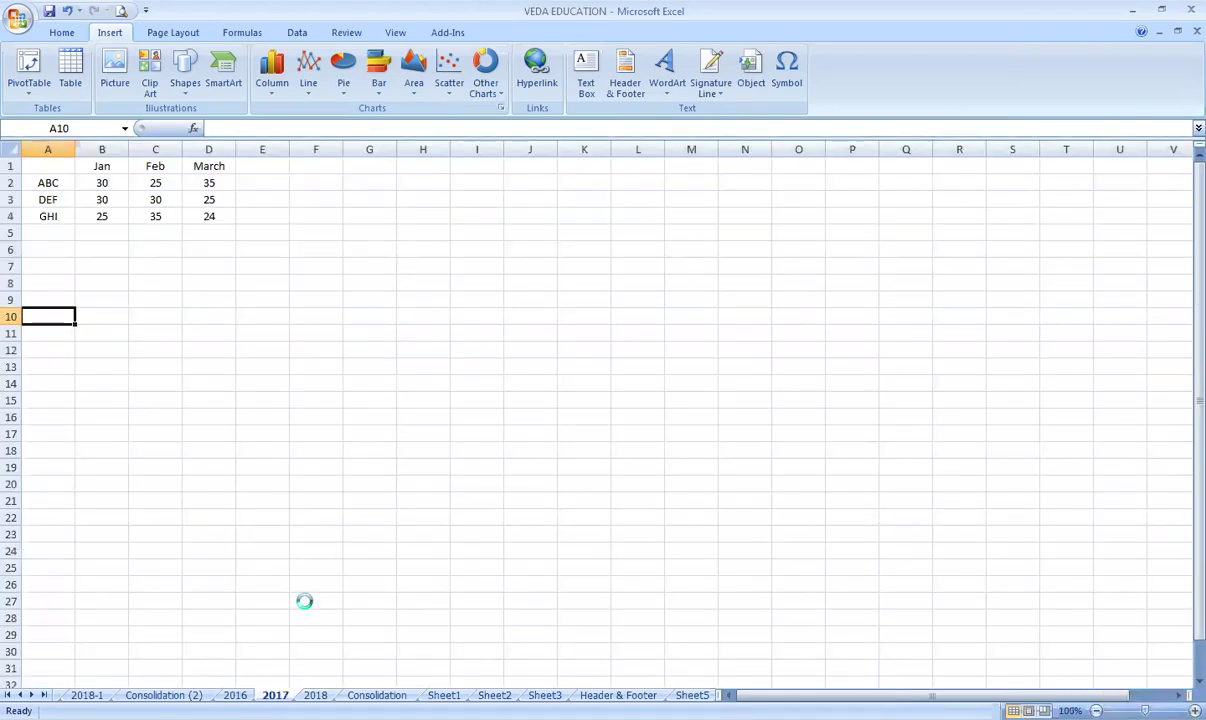
{"action": "key", "text": "ctrl+Page_Down"}
{"action": "scroll", "coordinate": [356, 553], "scroll_direction": "up", "scroll_amount": 10}
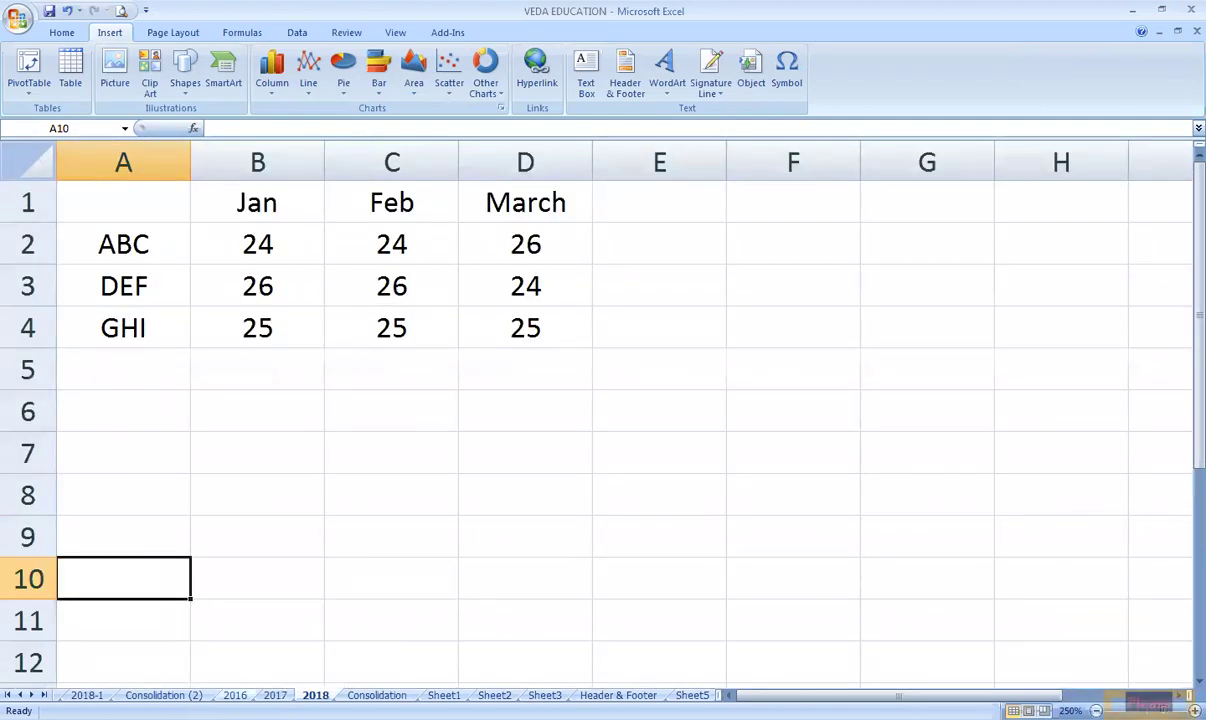
{"action": "key", "text": "ctrl+Page_Up"}
{"action": "key", "text": "ctrl+Page_Up"}
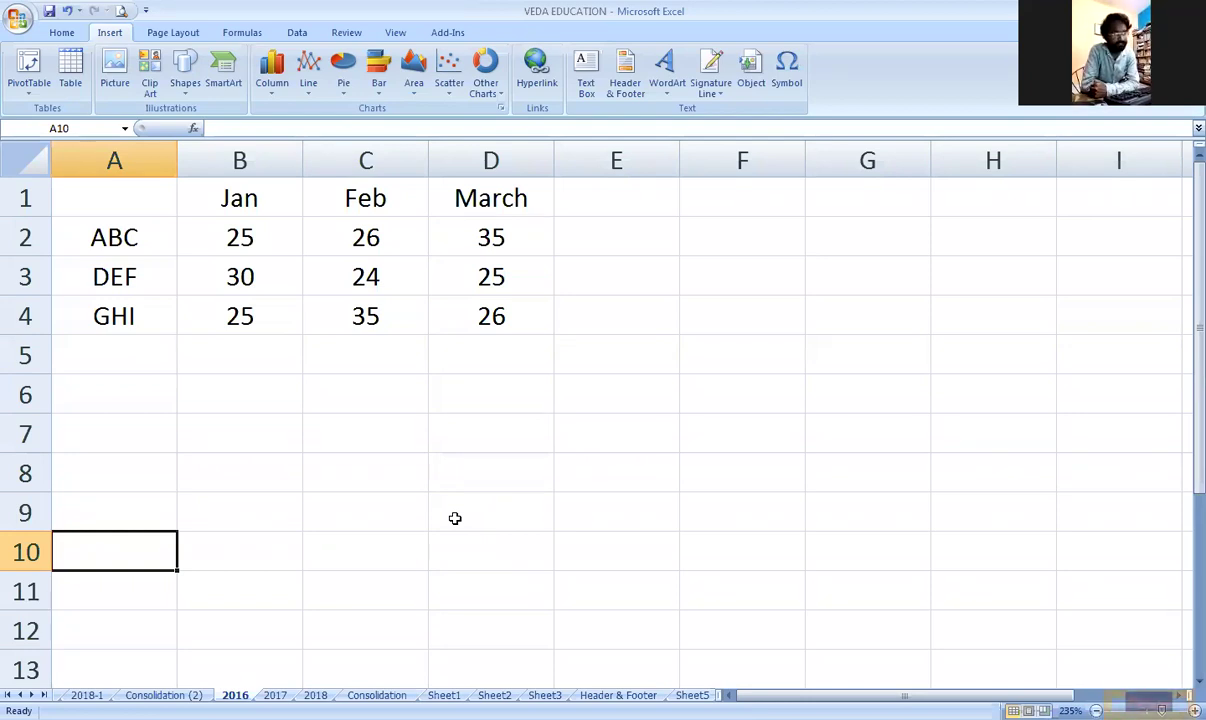
{"action": "left_click", "coordinate": [377, 695]}
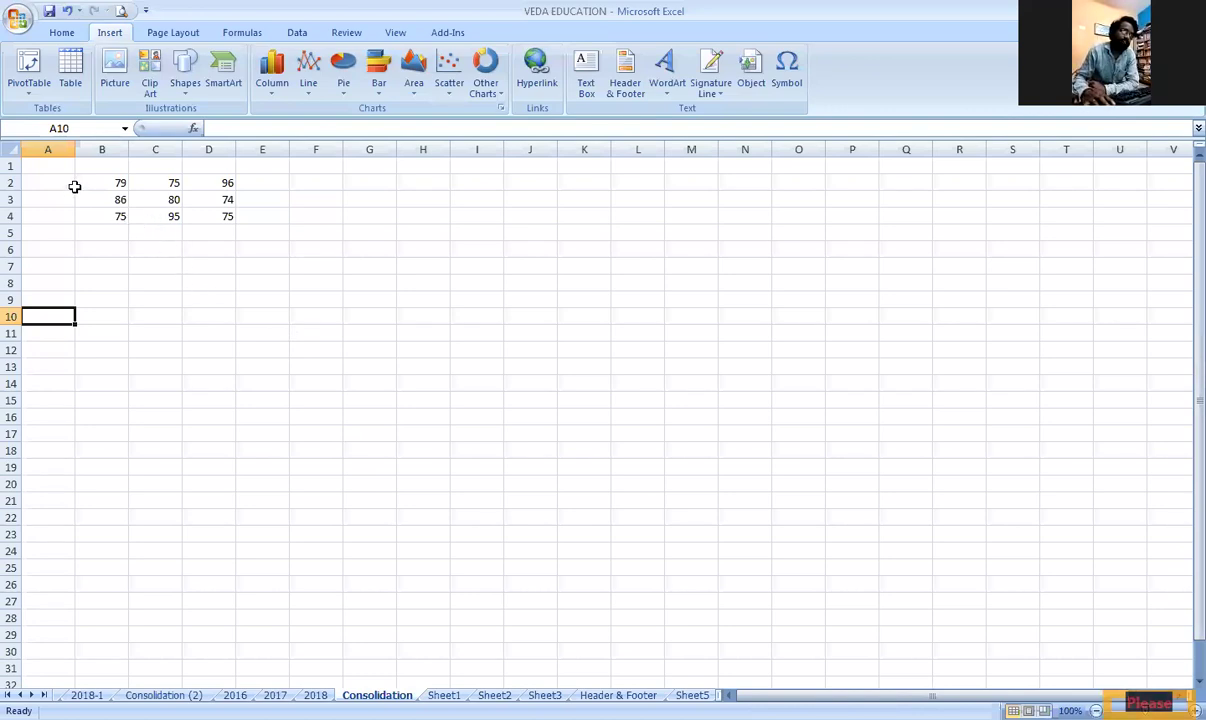
{"action": "left_click", "coordinate": [208, 285]}
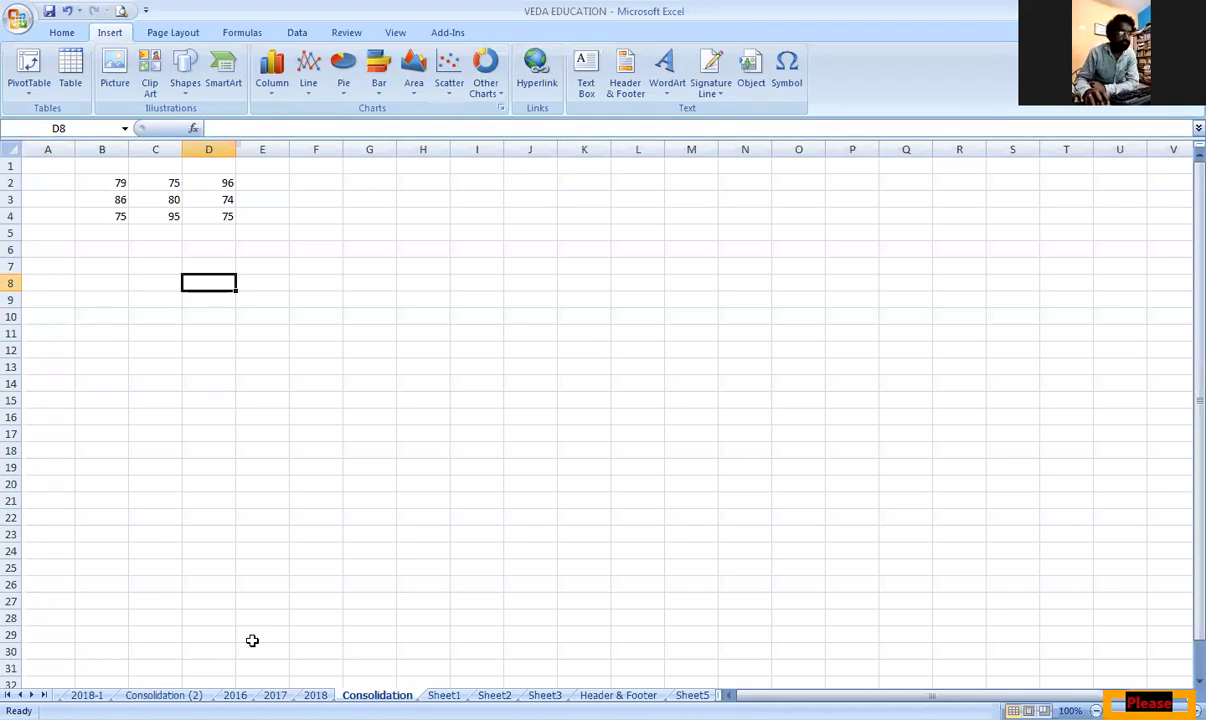
{"action": "left_click", "coordinate": [235, 695]}
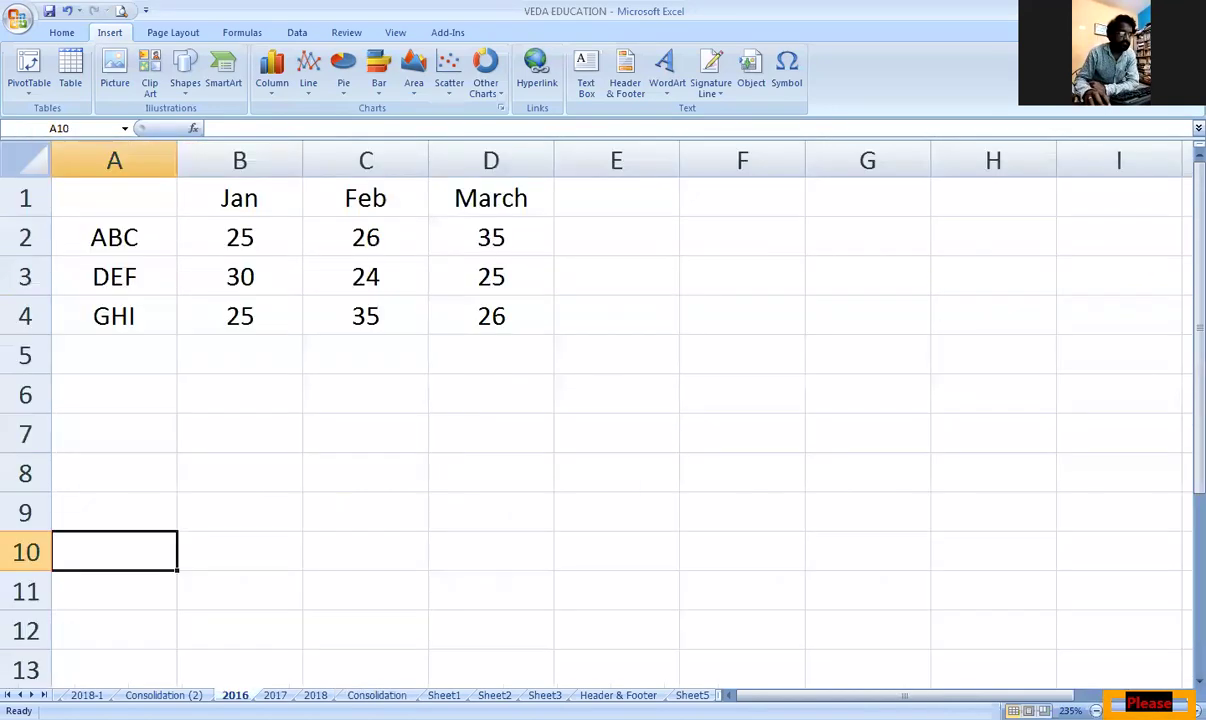
{"action": "left_click_drag", "start_coordinate": [118, 195], "coordinate": [472, 316]}
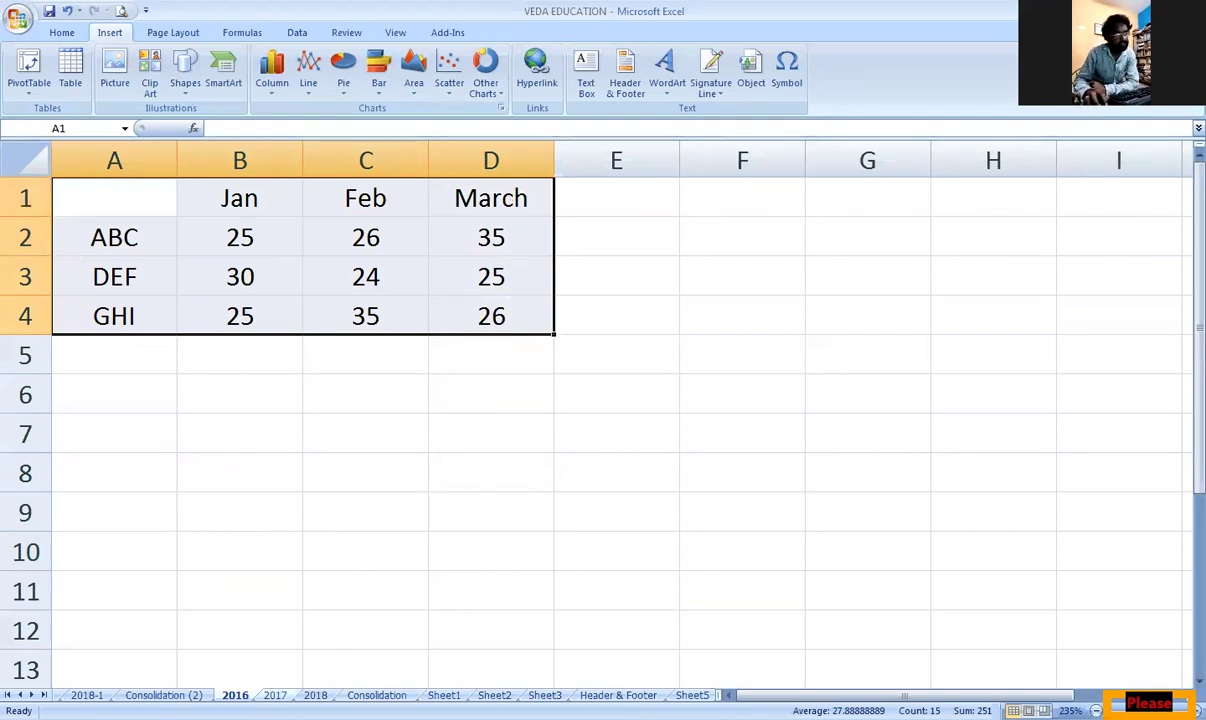
{"action": "left_click", "coordinate": [275, 695]}
{"action": "left_click_drag", "start_coordinate": [121, 188], "coordinate": [454, 305]}
{"action": "left_click", "coordinate": [315, 695]}
{"action": "left_click_drag", "start_coordinate": [145, 197], "coordinate": [497, 336]}
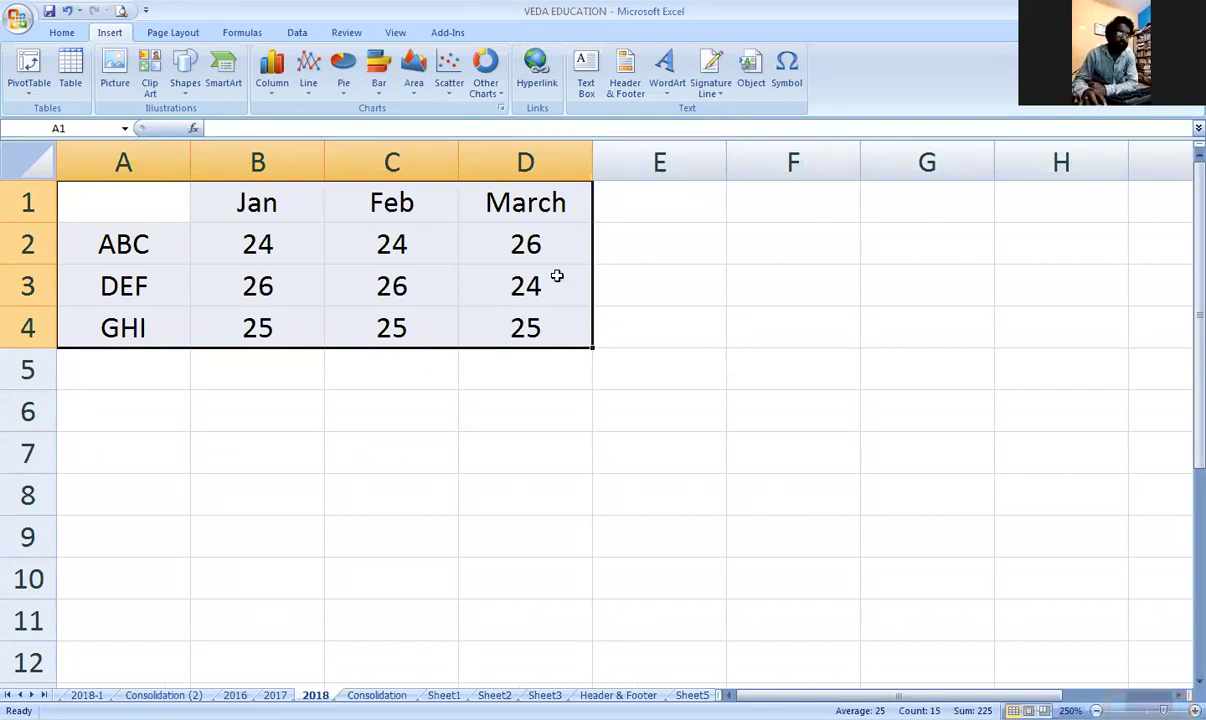
{"action": "left_click", "coordinate": [148, 247]}
{"action": "left_click", "coordinate": [275, 695]}
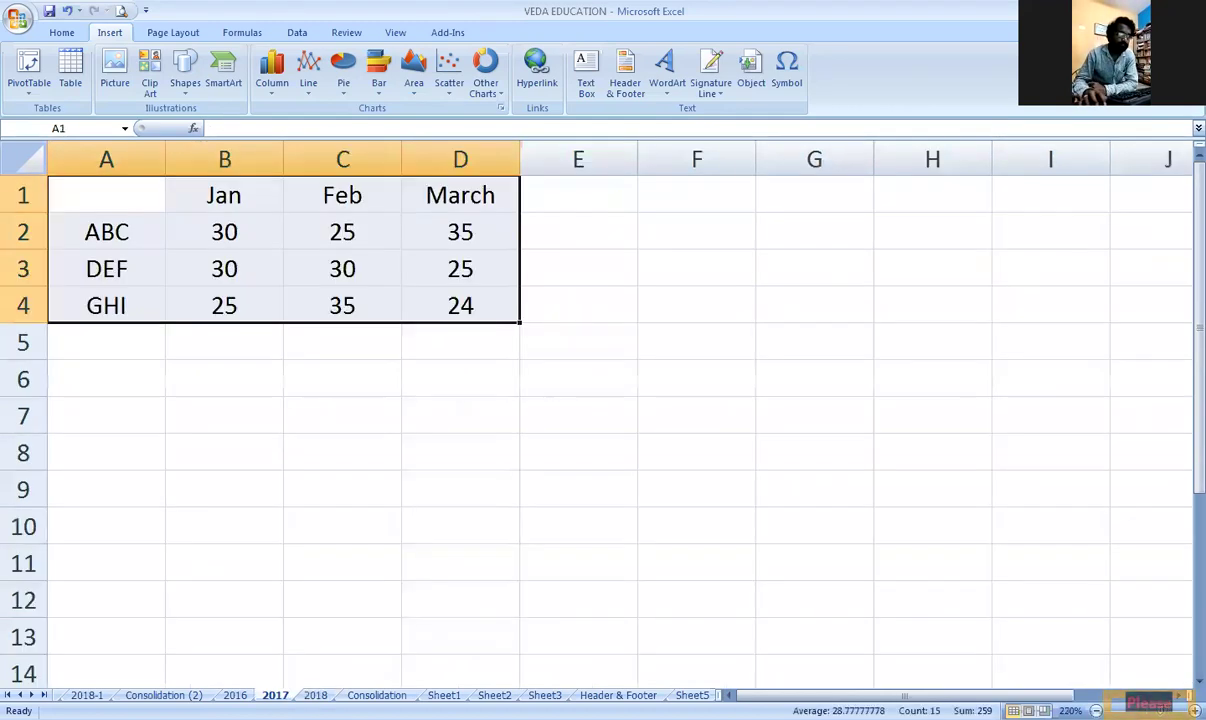
{"action": "key", "text": "ctrl+Page_Up"}
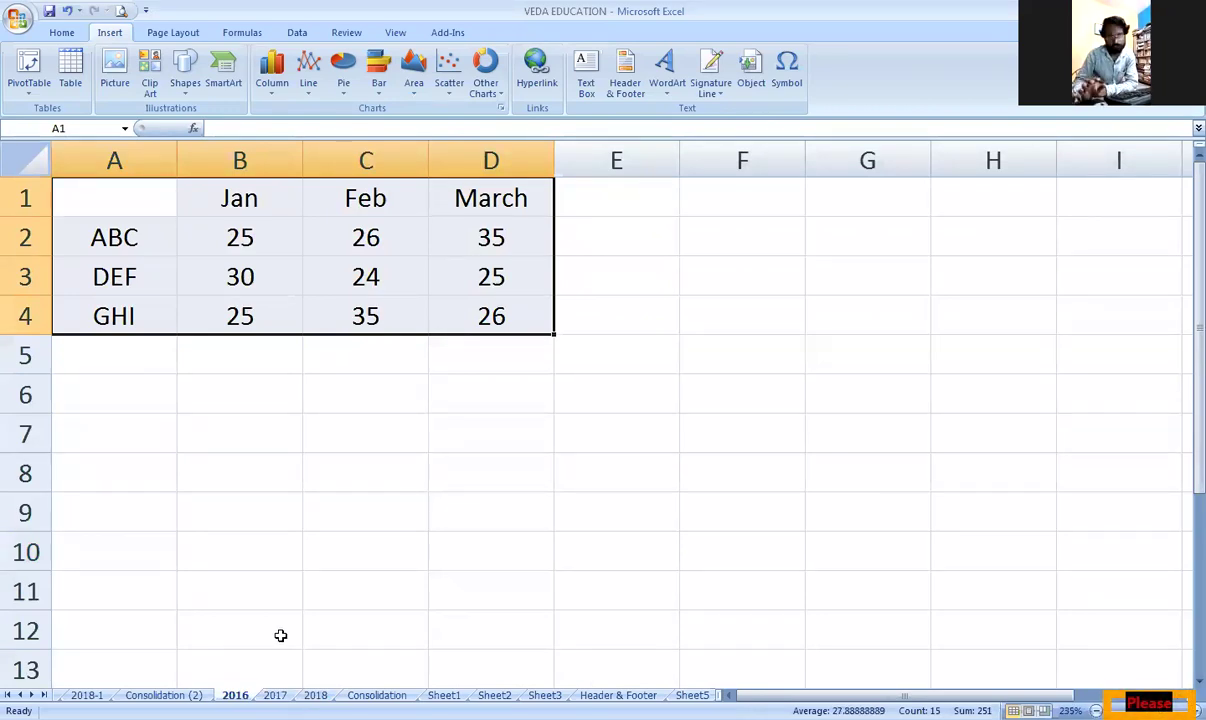
Delete the old totals in B2:E5 on the Consolidation sheet, leaving B2 selected.
{"action": "key", "text": "ctrl+Page_Down"}
{"action": "key", "text": "ctrl+Page_Down"}
{"action": "key", "text": "ctrl+Page_Down"}
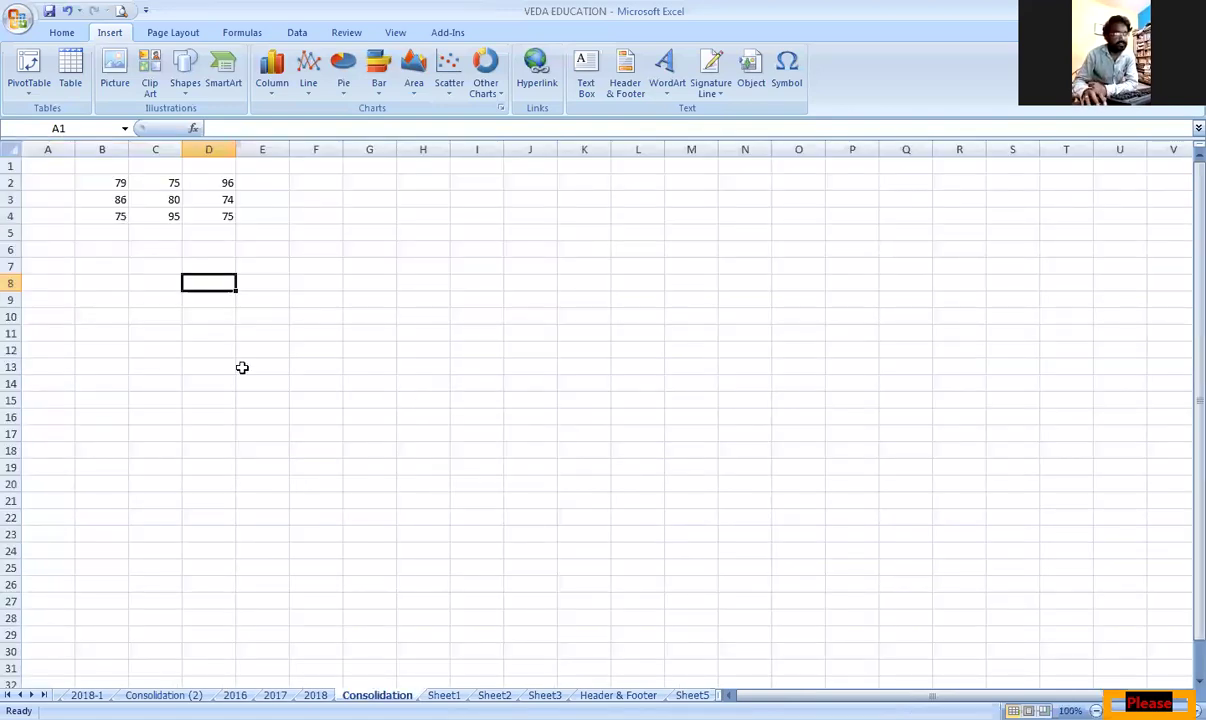
{"action": "left_click_drag", "start_coordinate": [116, 183], "coordinate": [247, 229]}
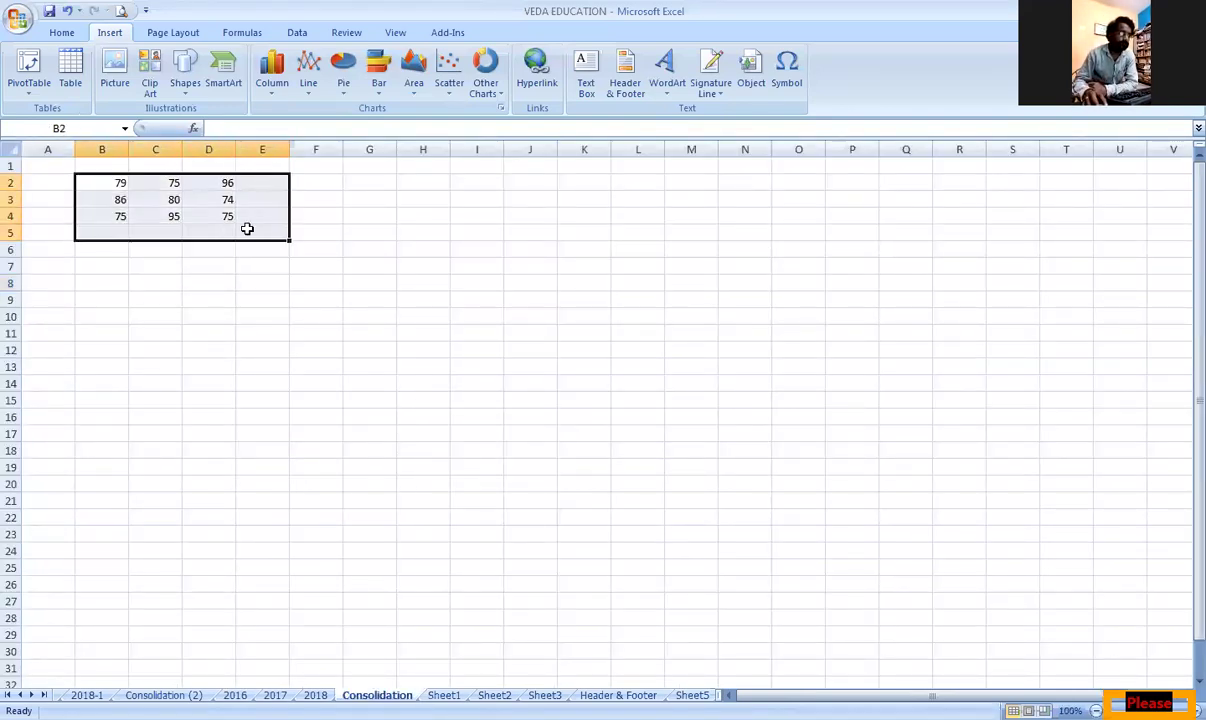
{"action": "key", "text": "Delete"}
{"action": "left_click", "coordinate": [118, 181]}
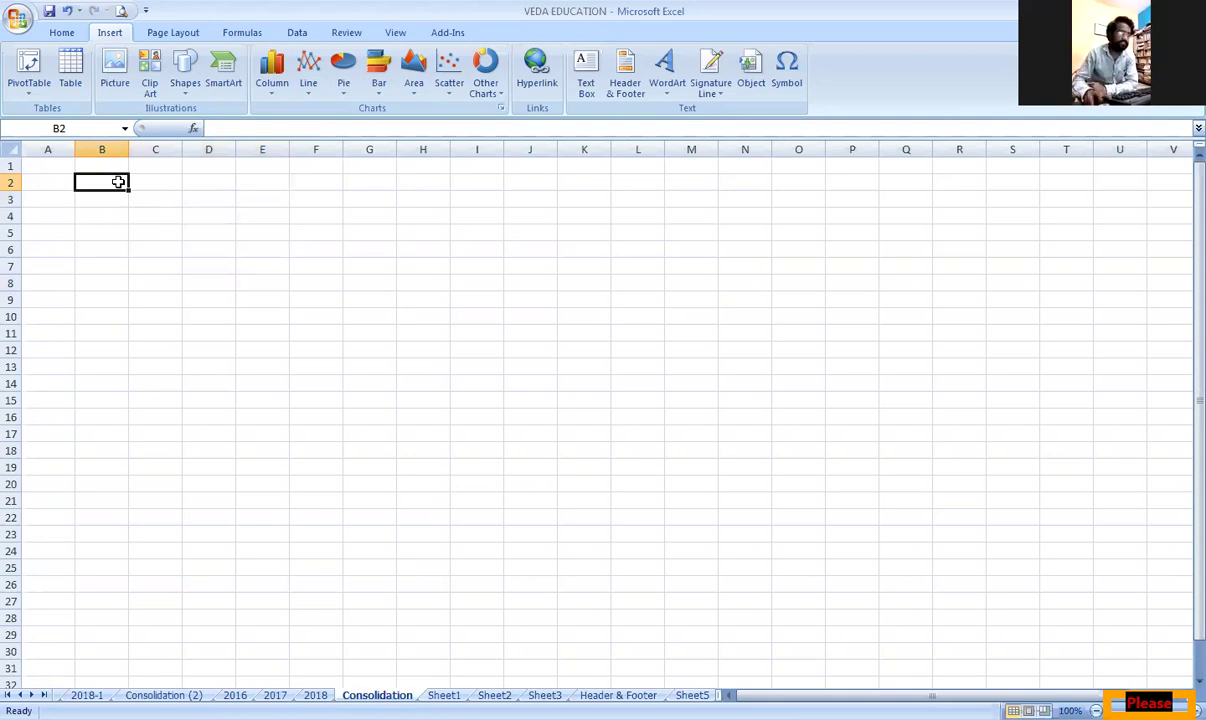
{"action": "scroll", "coordinate": [226, 291], "scroll_direction": "up", "scroll_amount": 3, "text": "ctrl"}
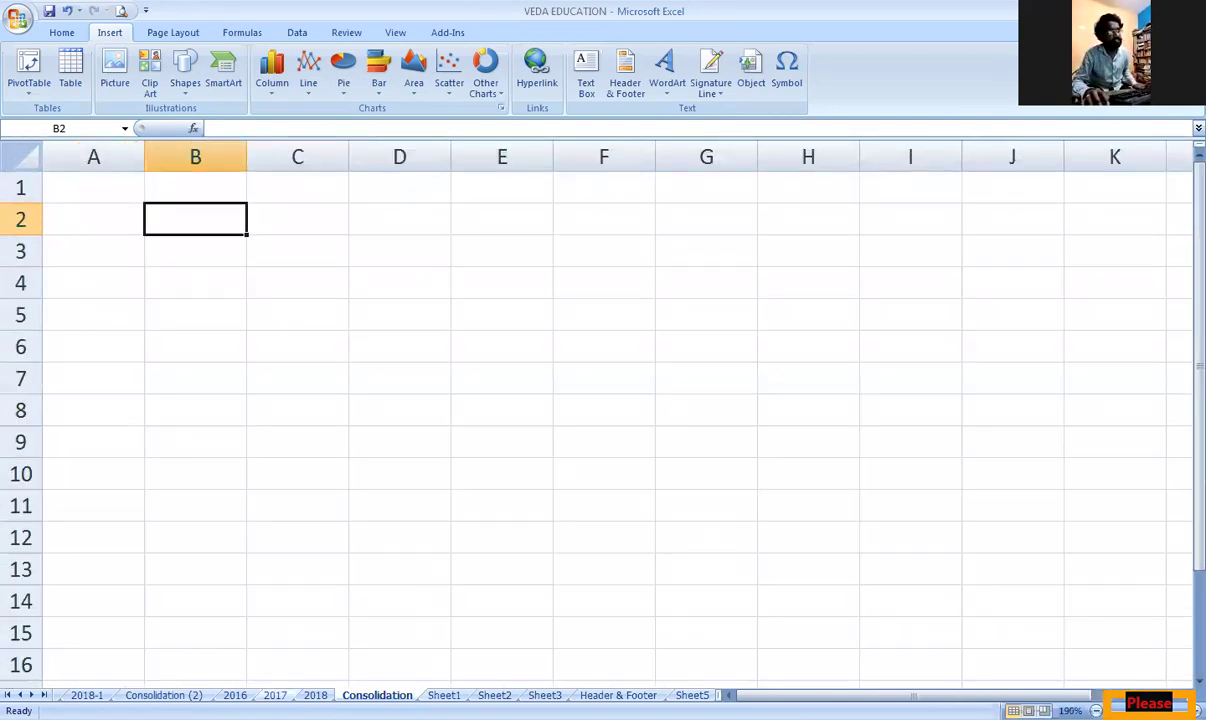
{"action": "left_click", "coordinate": [235, 695]}
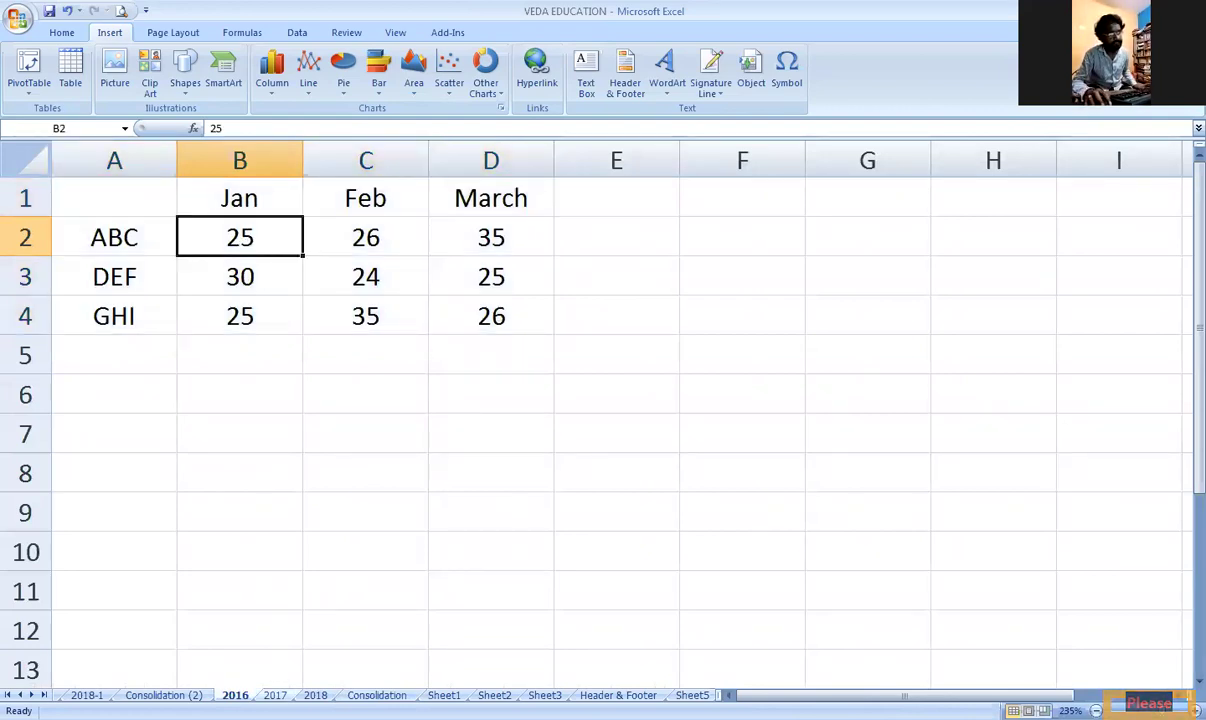
{"action": "left_click", "coordinate": [275, 695]}
{"action": "left_click", "coordinate": [204, 231]}
{"action": "scroll", "coordinate": [215, 240], "scroll_direction": "up", "scroll_amount": 3}
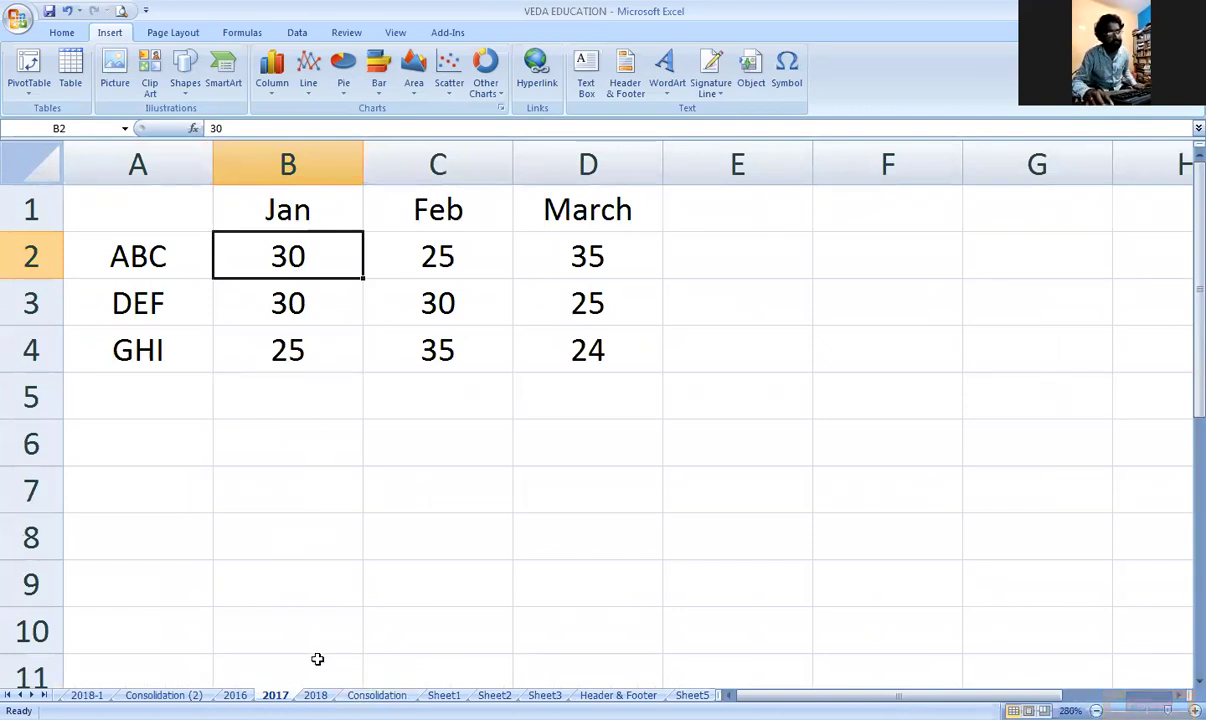
{"action": "left_click", "coordinate": [315, 695]}
{"action": "scroll", "coordinate": [244, 255], "scroll_direction": "up", "scroll_amount": 1}
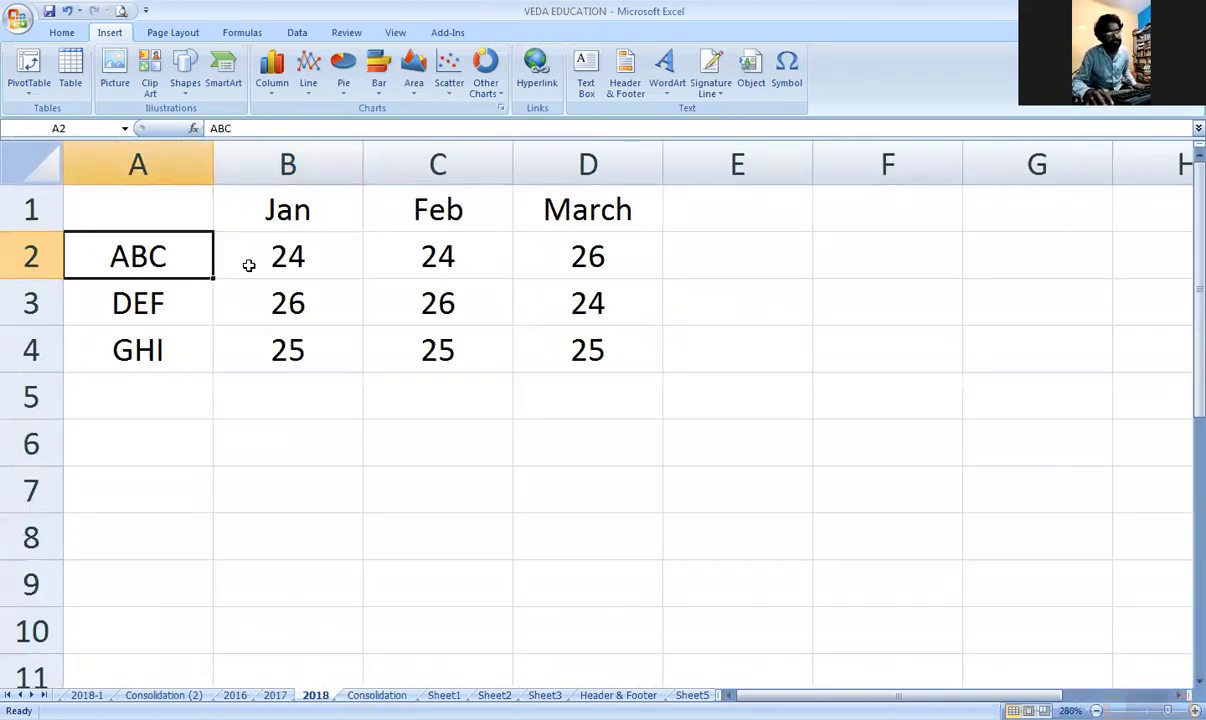
{"action": "left_click", "coordinate": [235, 695]}
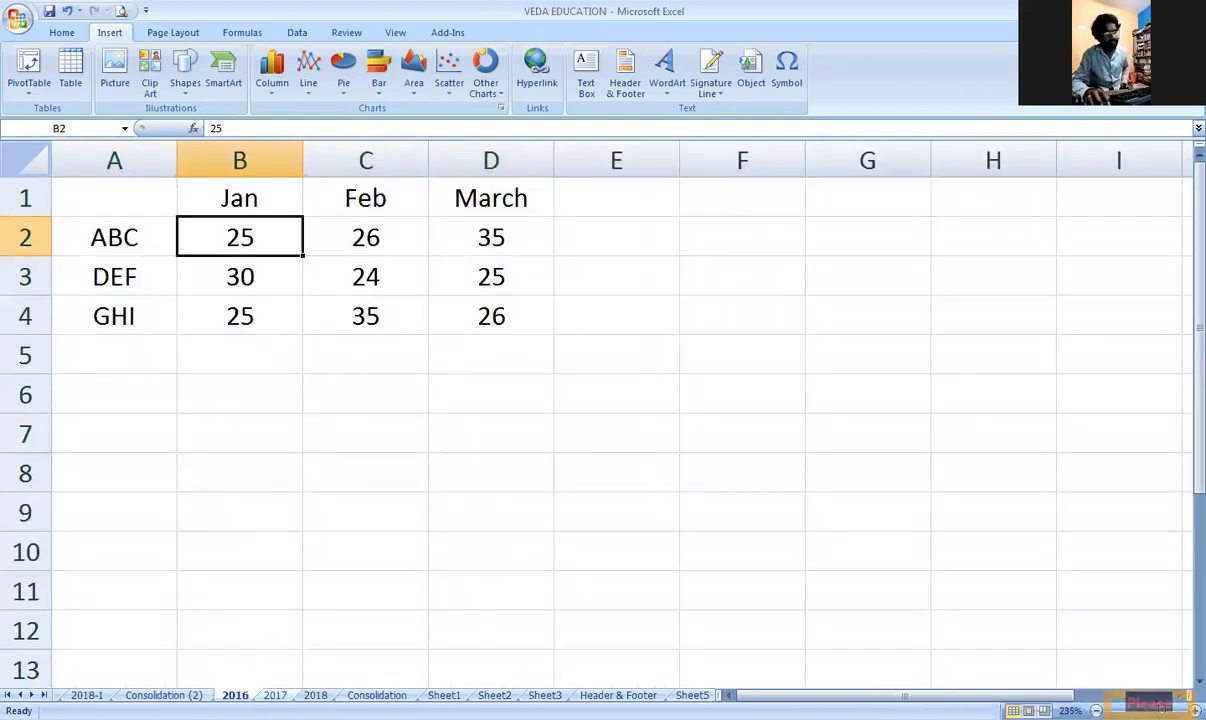
{"action": "left_click", "coordinate": [275, 695]}
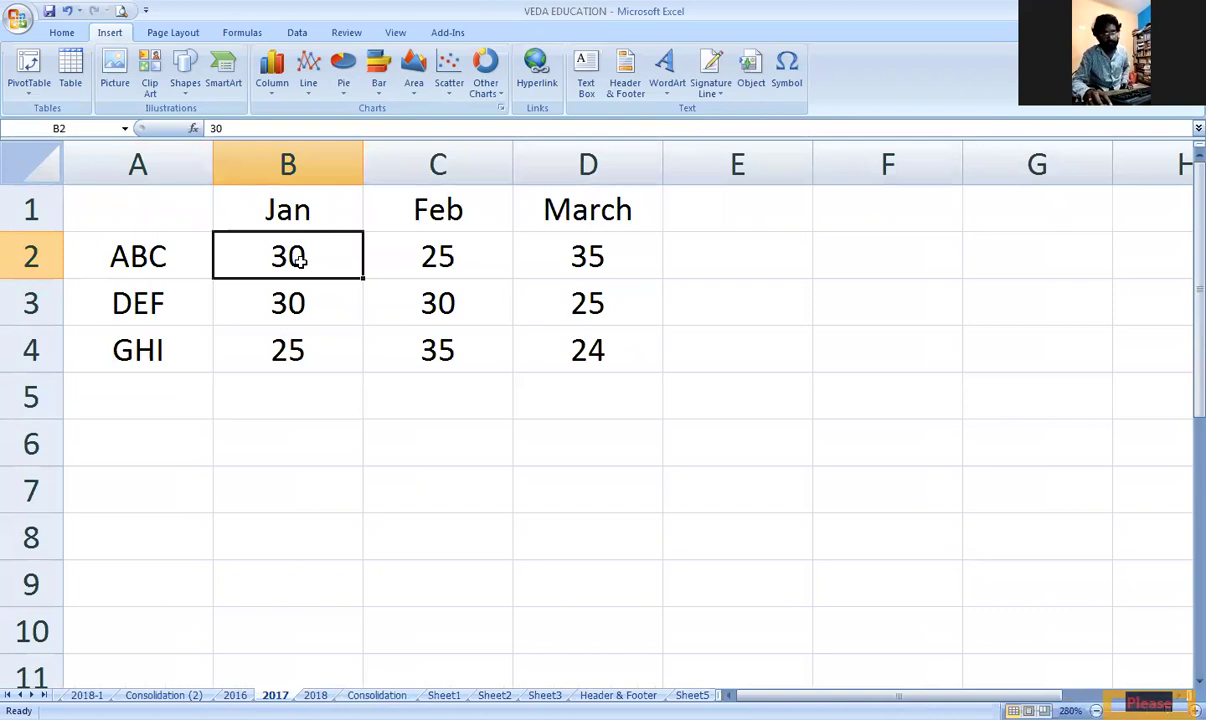
{"action": "left_click", "coordinate": [315, 695]}
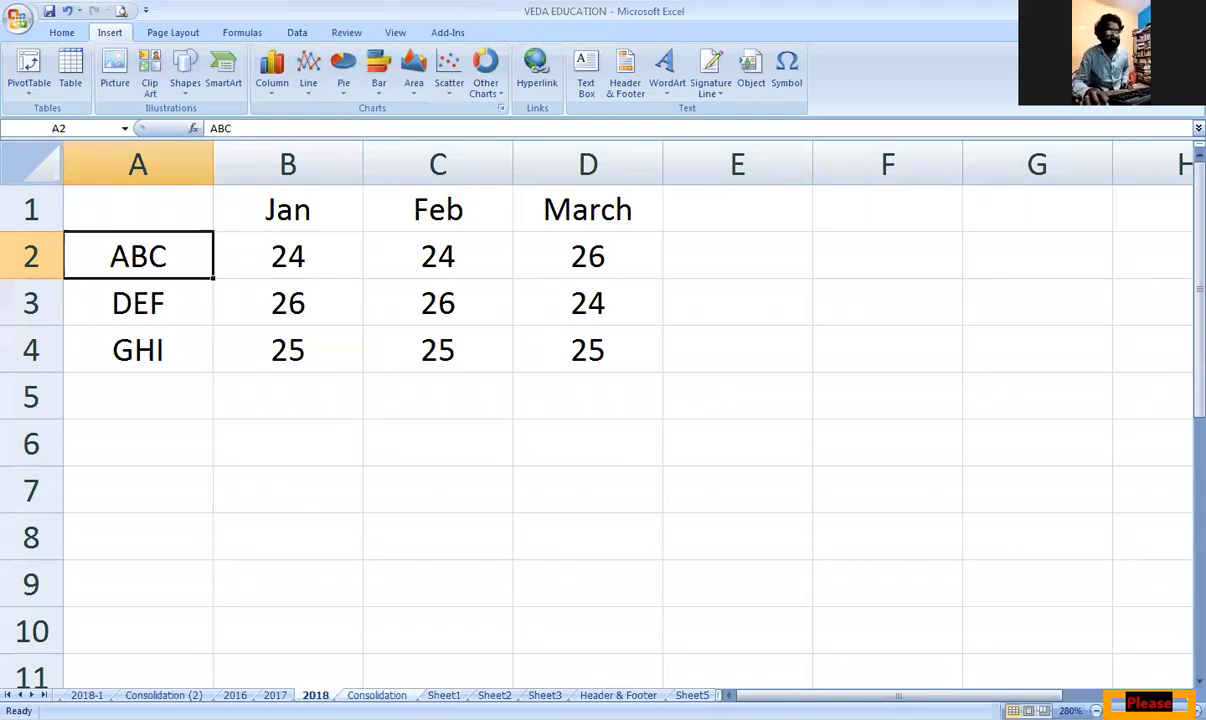
{"action": "key", "text": "ctrl+Page_Down"}
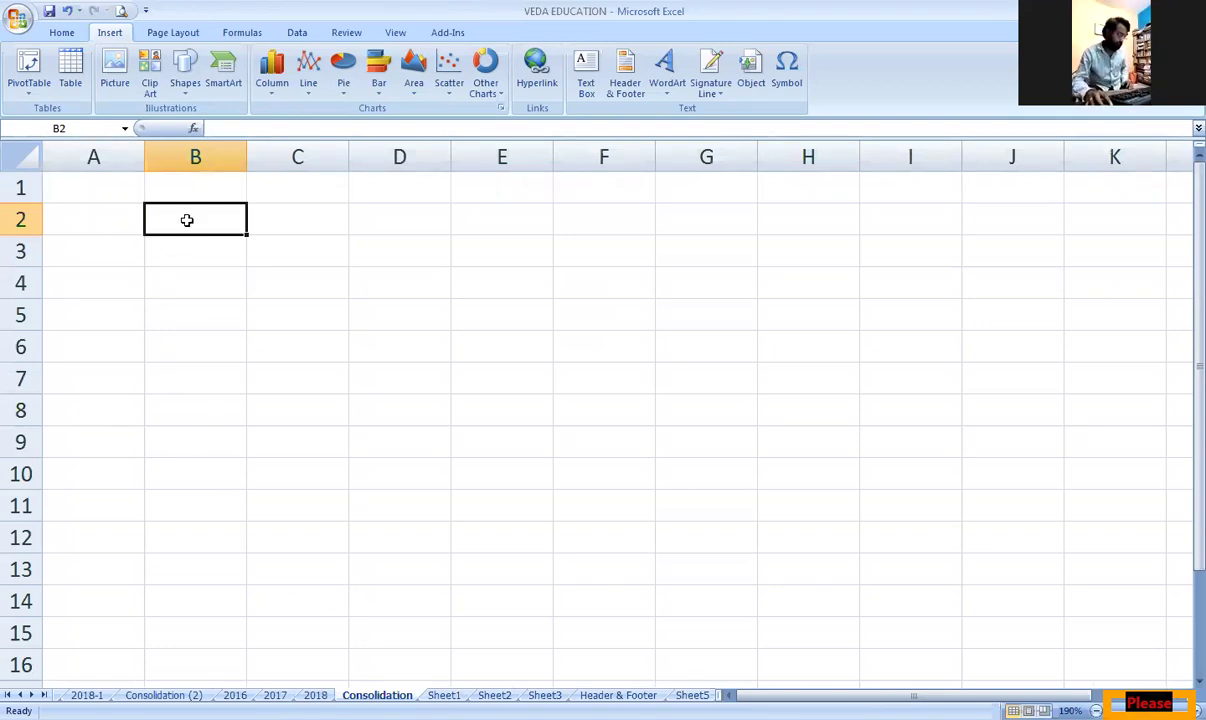
{"action": "type", "text": "=s"}
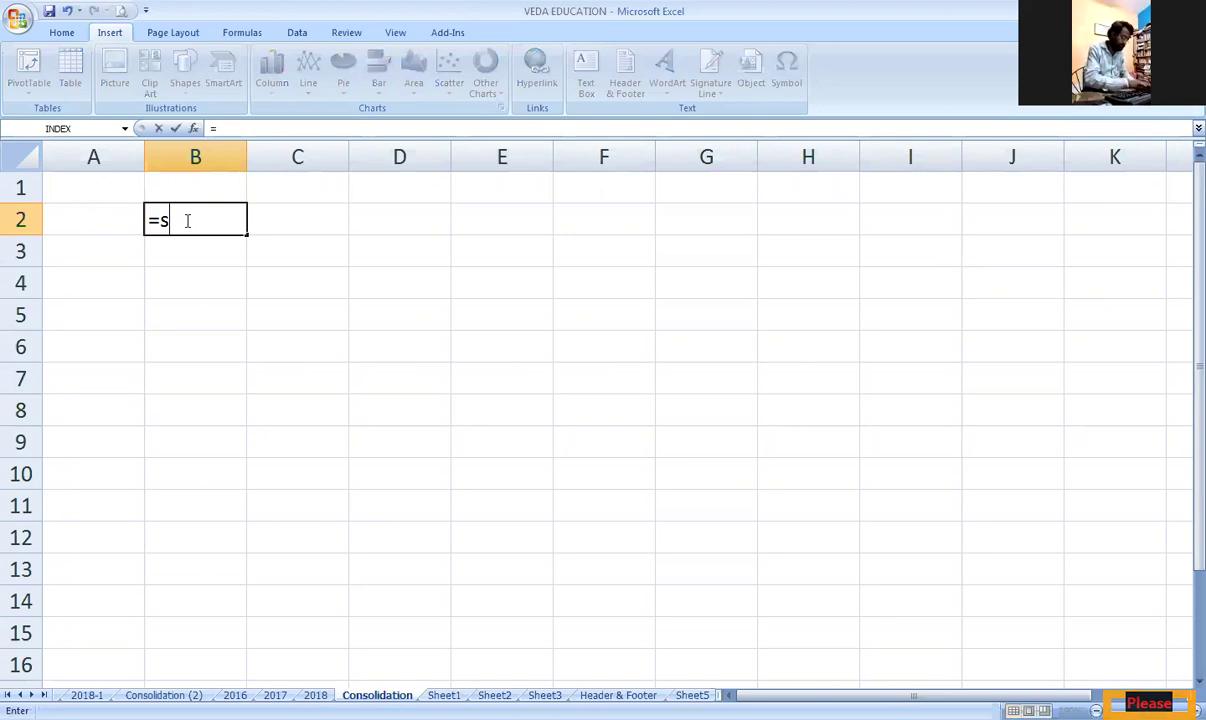
{"action": "type", "text": "um"}
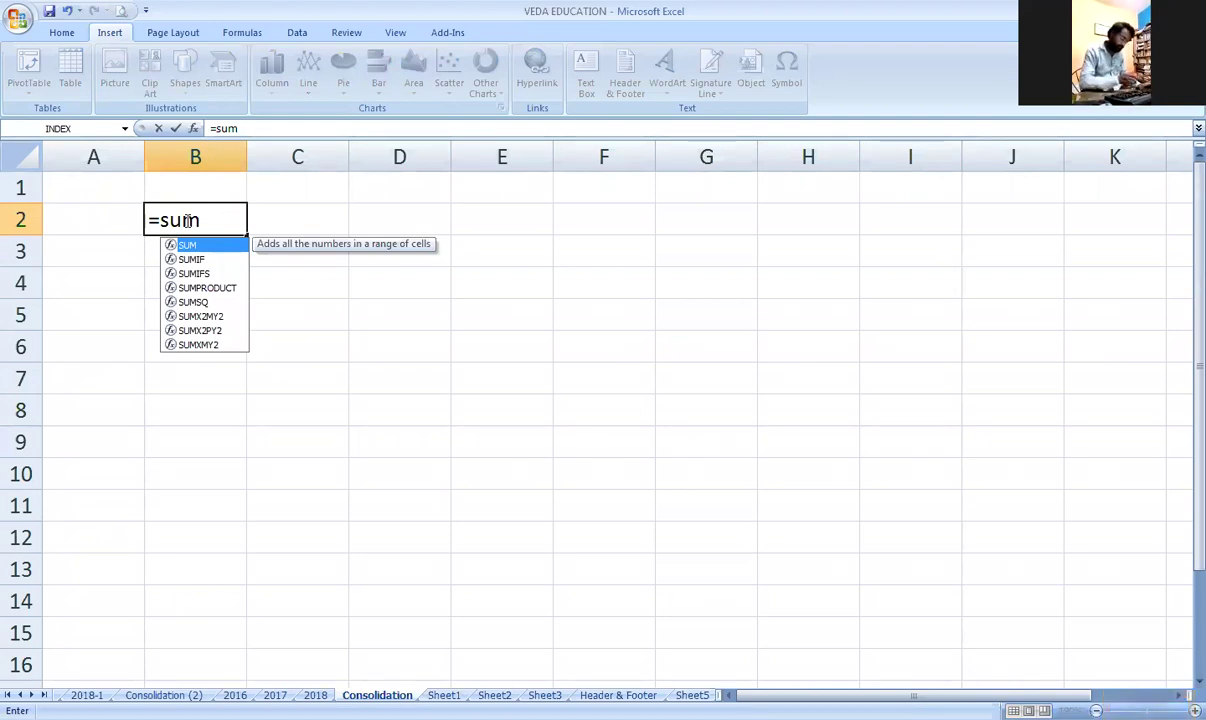
{"action": "type", "text": "("}
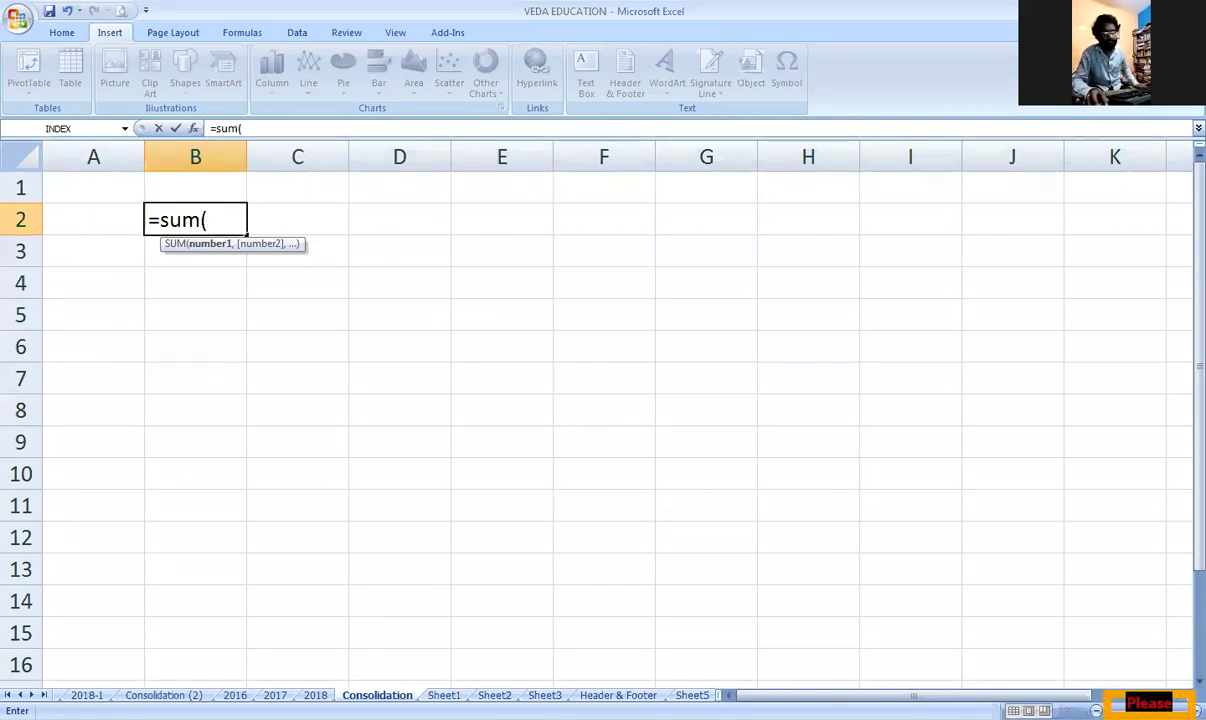
{"action": "scroll", "coordinate": [600, 420], "scroll_direction": "right", "scroll_amount": 1}
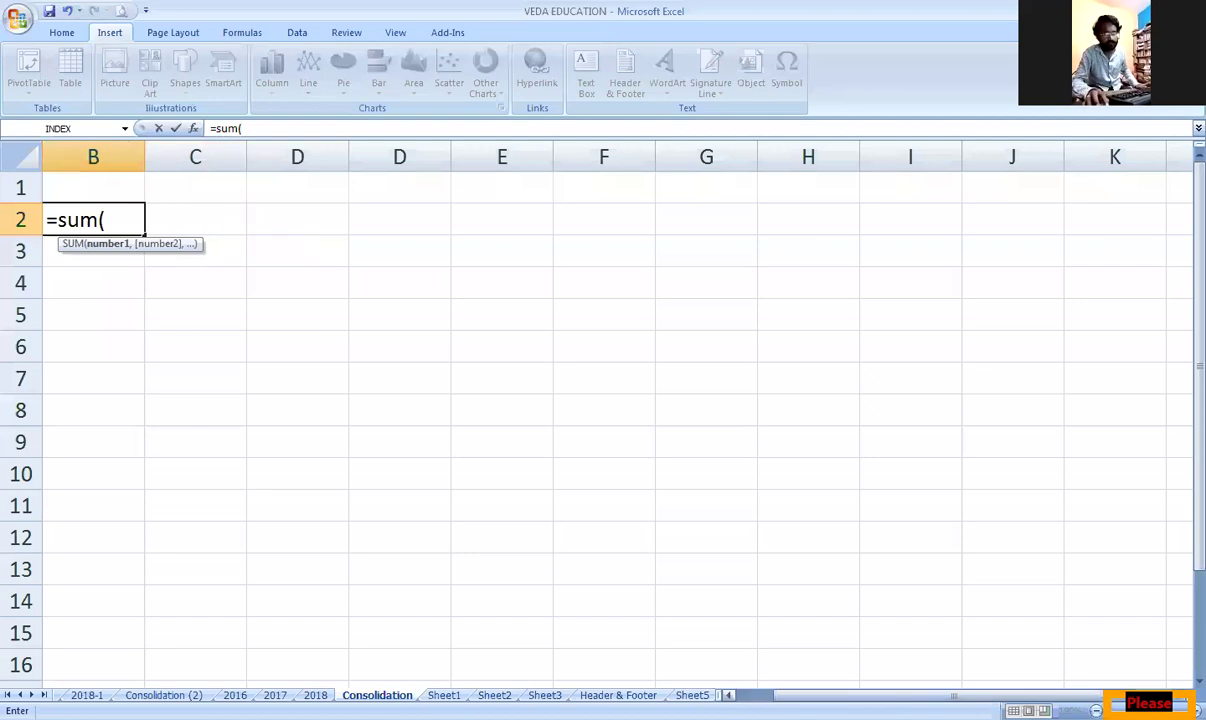
{"action": "left_click_drag", "start_coordinate": [953, 695], "coordinate": [913, 695]}
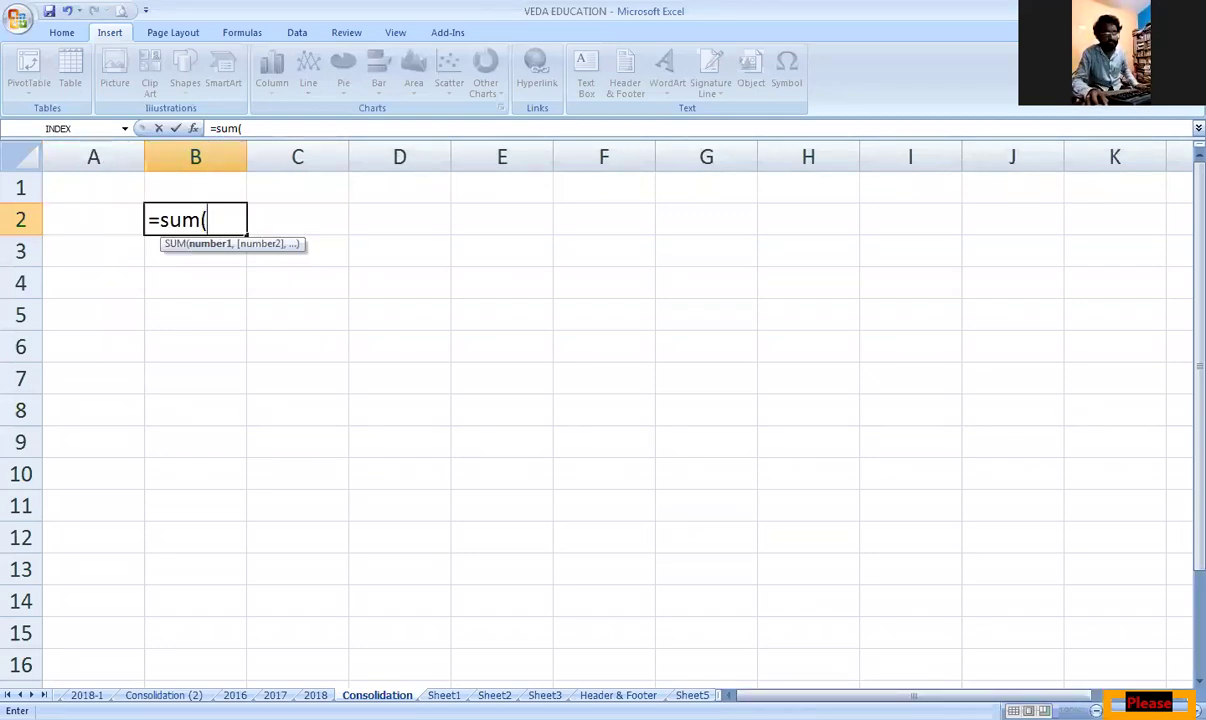
{"action": "right_click", "coordinate": [928, 710]}
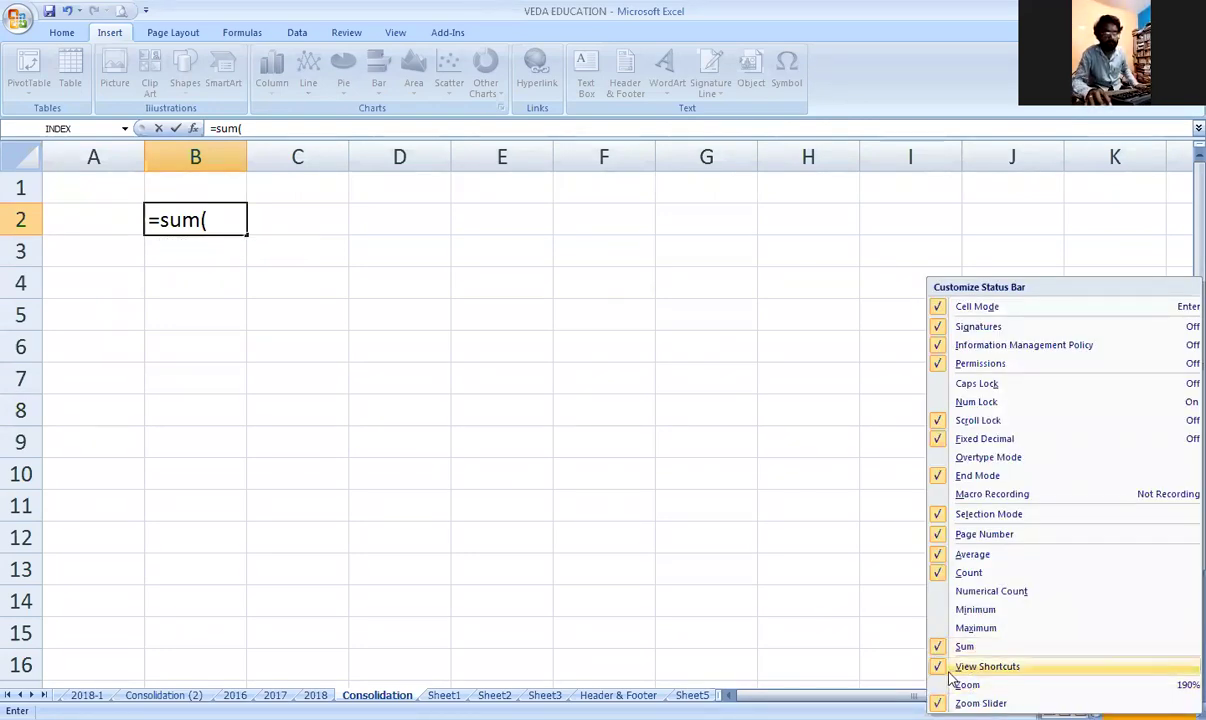
{"action": "left_click", "coordinate": [1020, 685]}
{"action": "left_click", "coordinate": [1000, 685]}
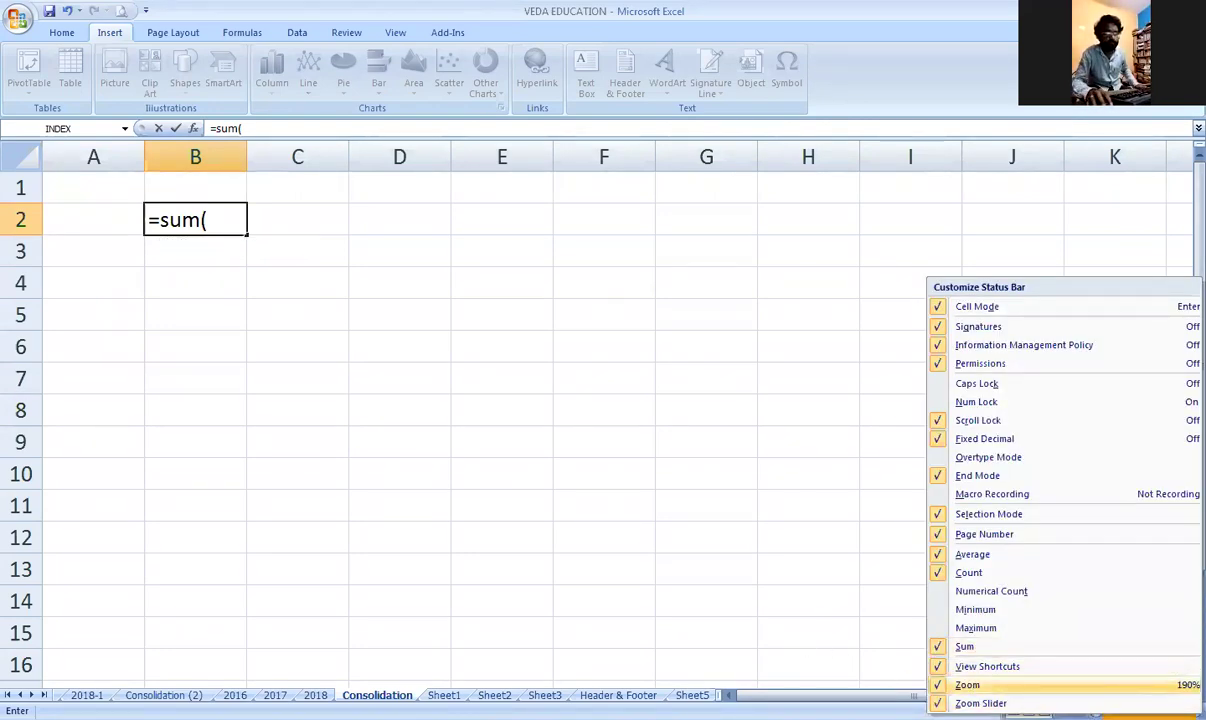
{"action": "left_click", "coordinate": [811, 655]}
{"action": "left_click", "coordinate": [910, 625]}
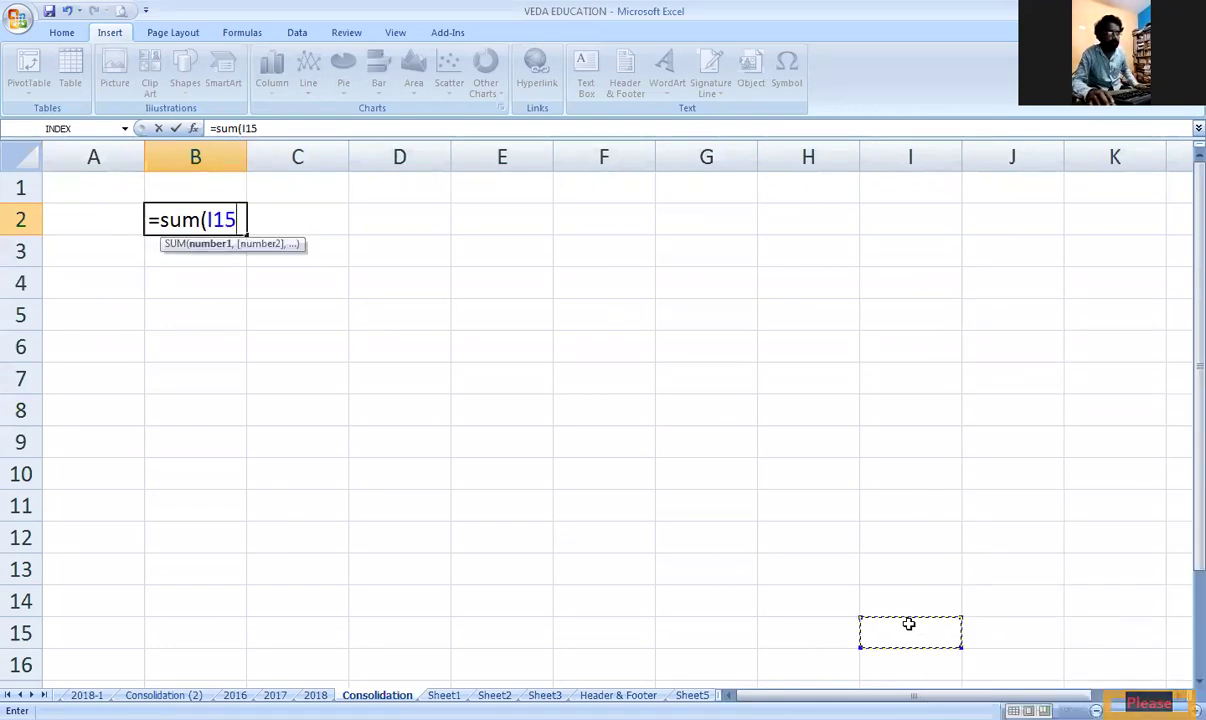
{"action": "key", "text": "Escape"}
{"action": "scroll", "coordinate": [864, 606], "scroll_direction": "up", "scroll_amount": 4, "text": "ctrl"}
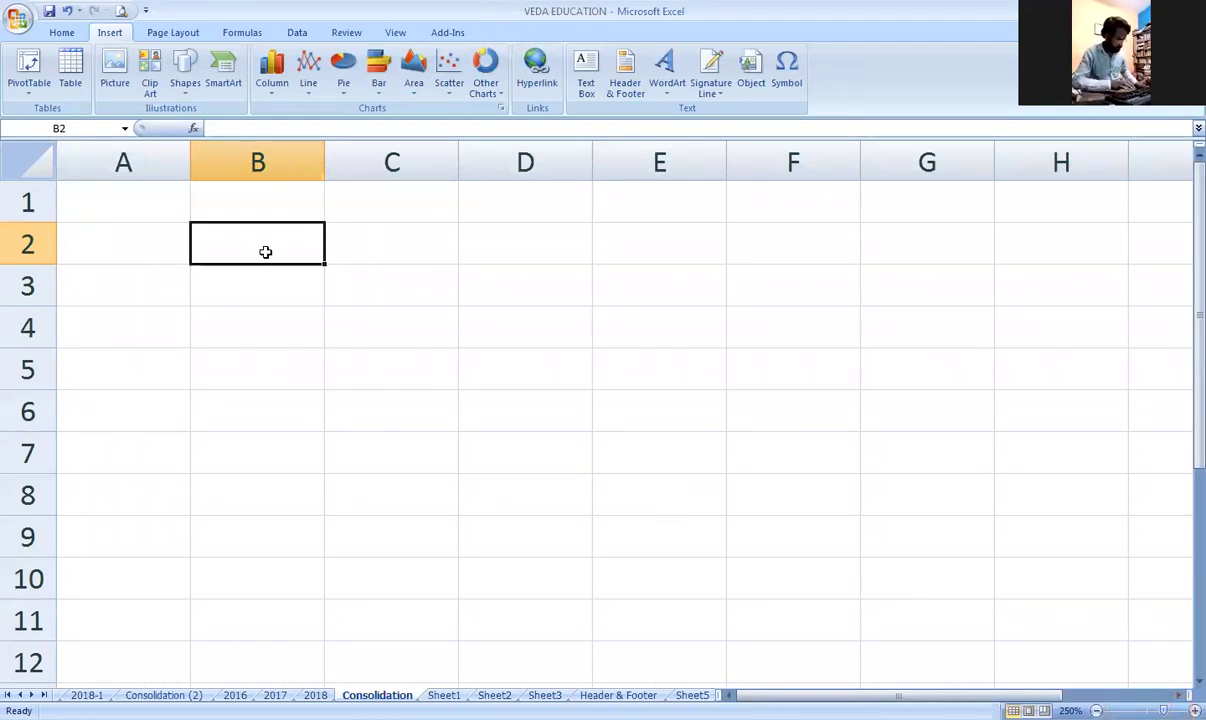
Enter =SUM('2016:2018'!B2) in Consolidation cell B2 so it totals 79.
{"action": "type", "text": "=SUM()"}
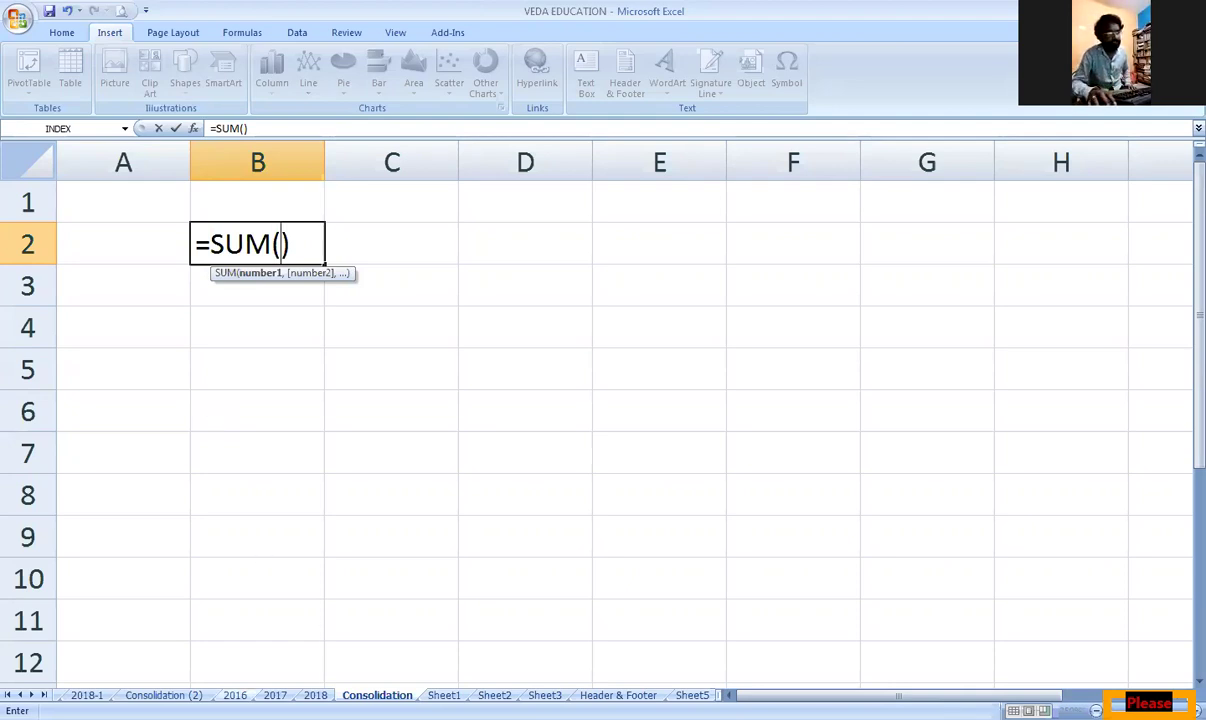
{"action": "left_click", "coordinate": [235, 695]}
{"action": "left_click", "coordinate": [245, 238]}
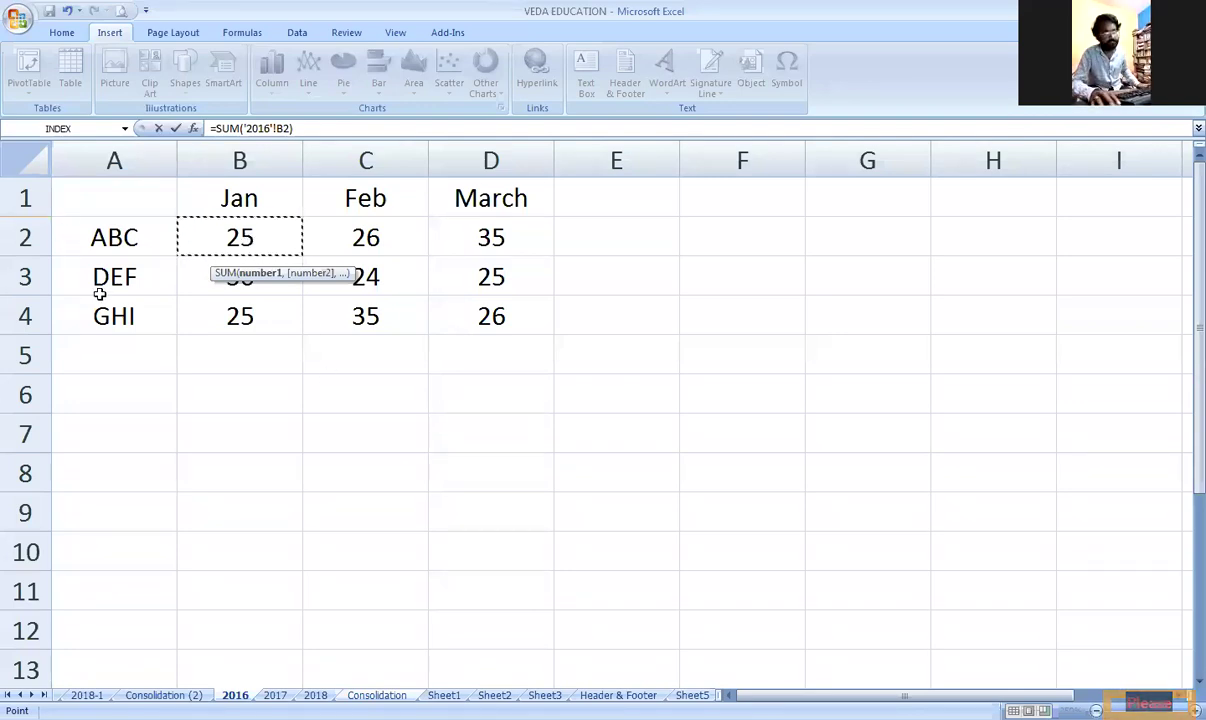
{"action": "left_click", "coordinate": [315, 695], "text": "shift"}
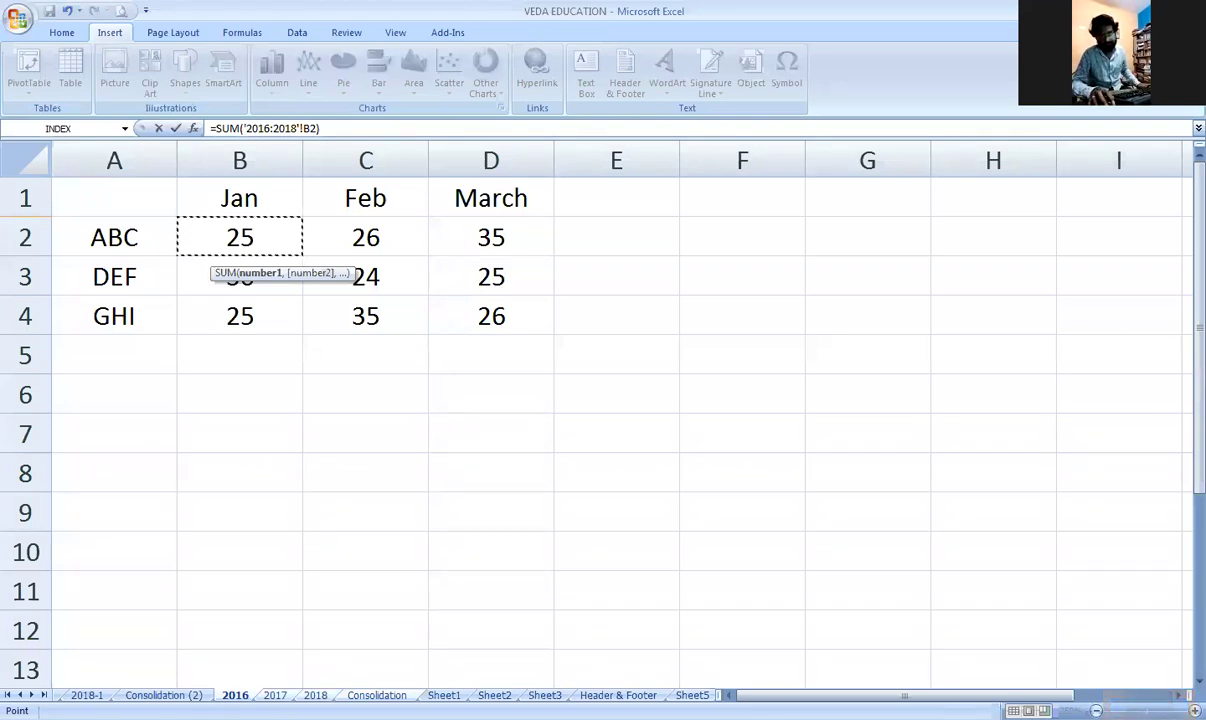
{"action": "key", "text": "Return"}
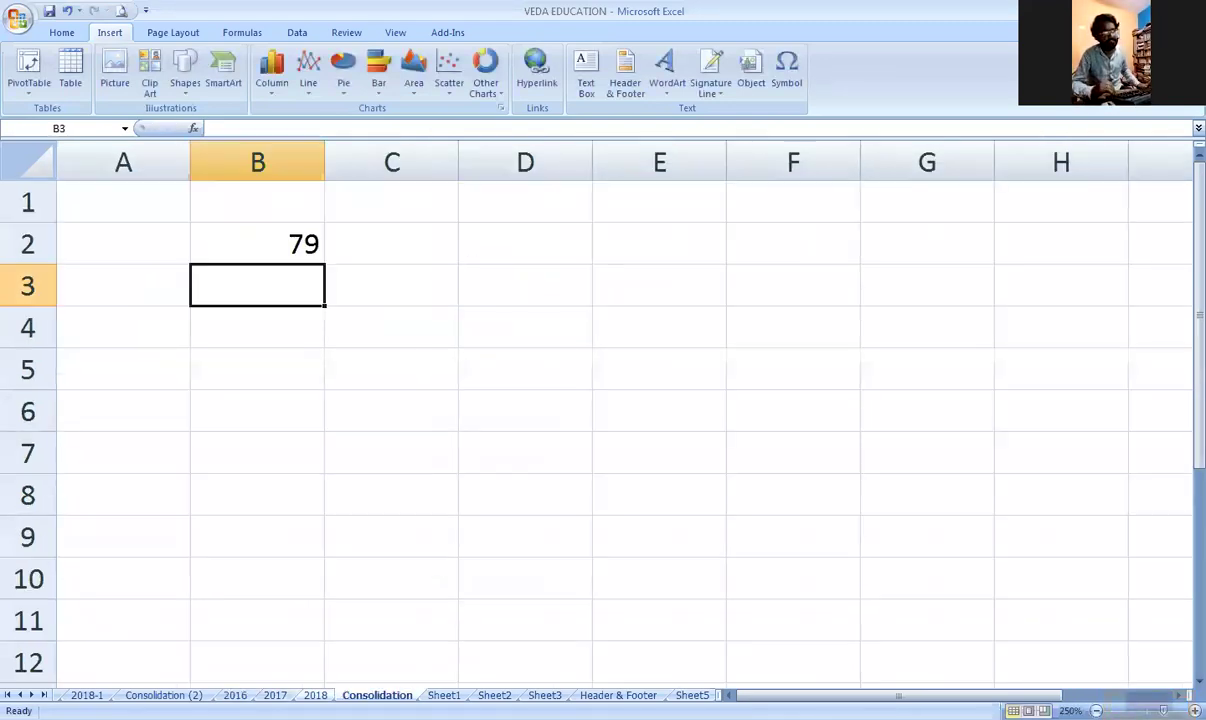
{"action": "left_click", "coordinate": [294, 244]}
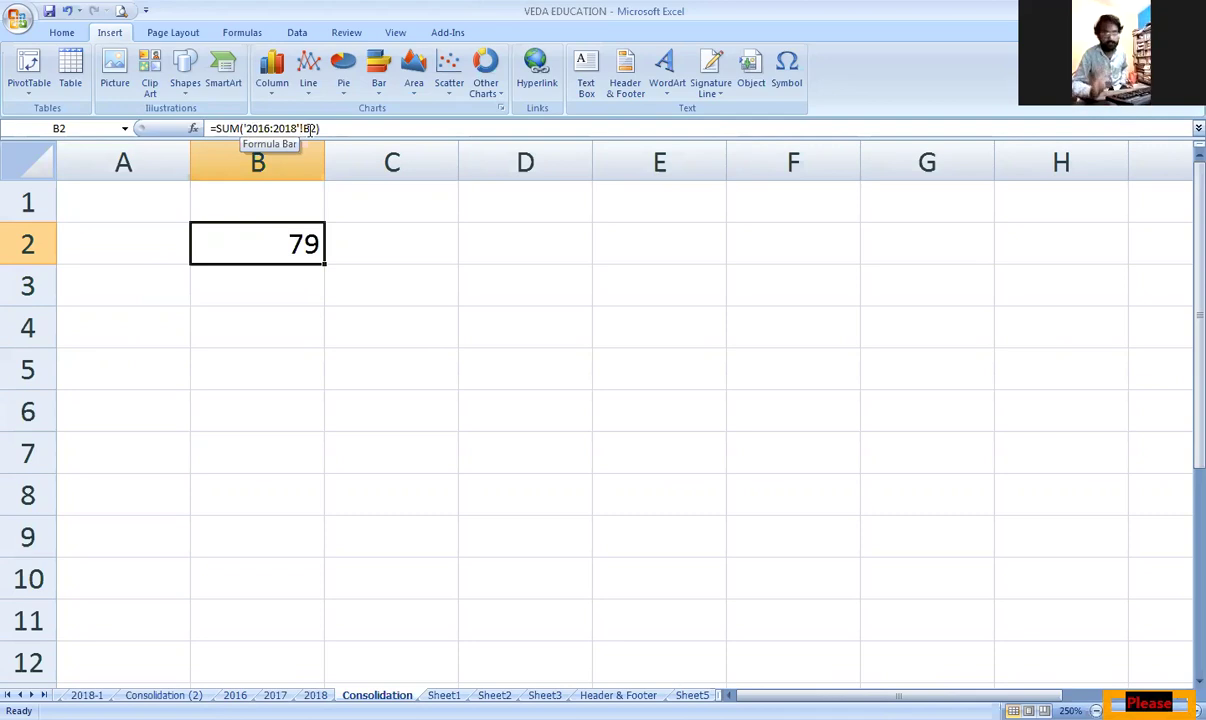
{"action": "left_click", "coordinate": [404, 252]}
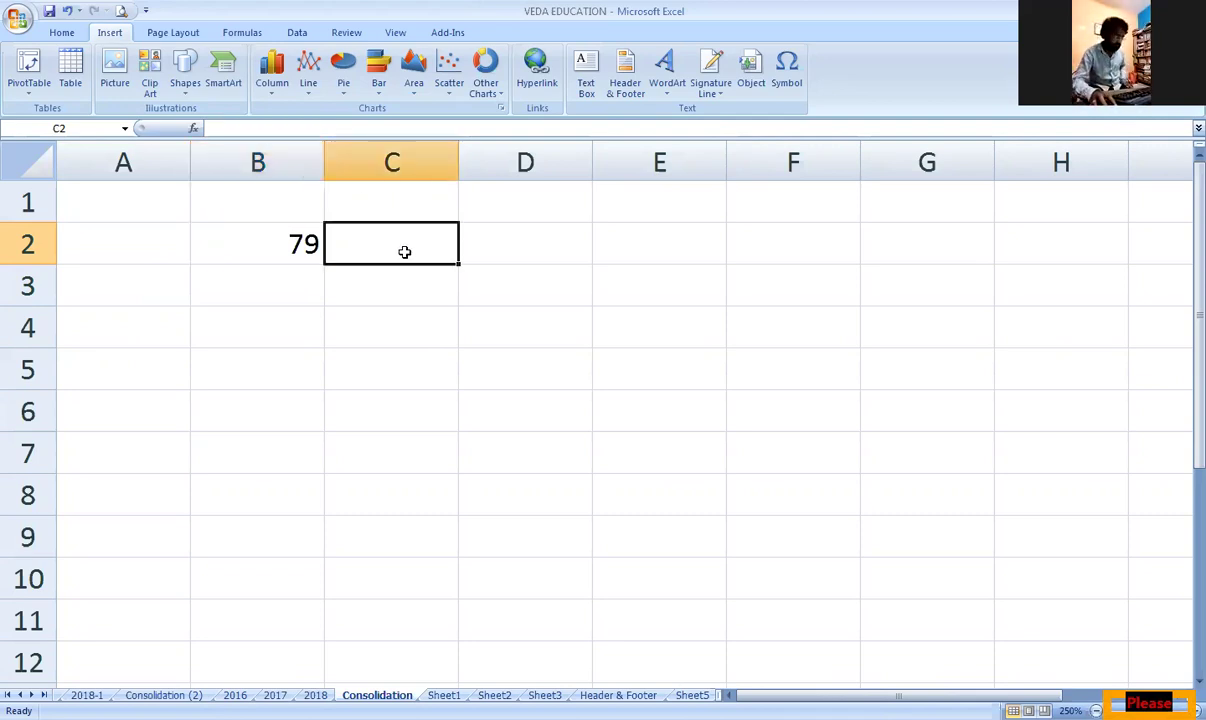
Enter =SUM('2016:2018'!C2) in Consolidation cell C2 so it totals 75.
{"action": "type", "text": "=sum"}
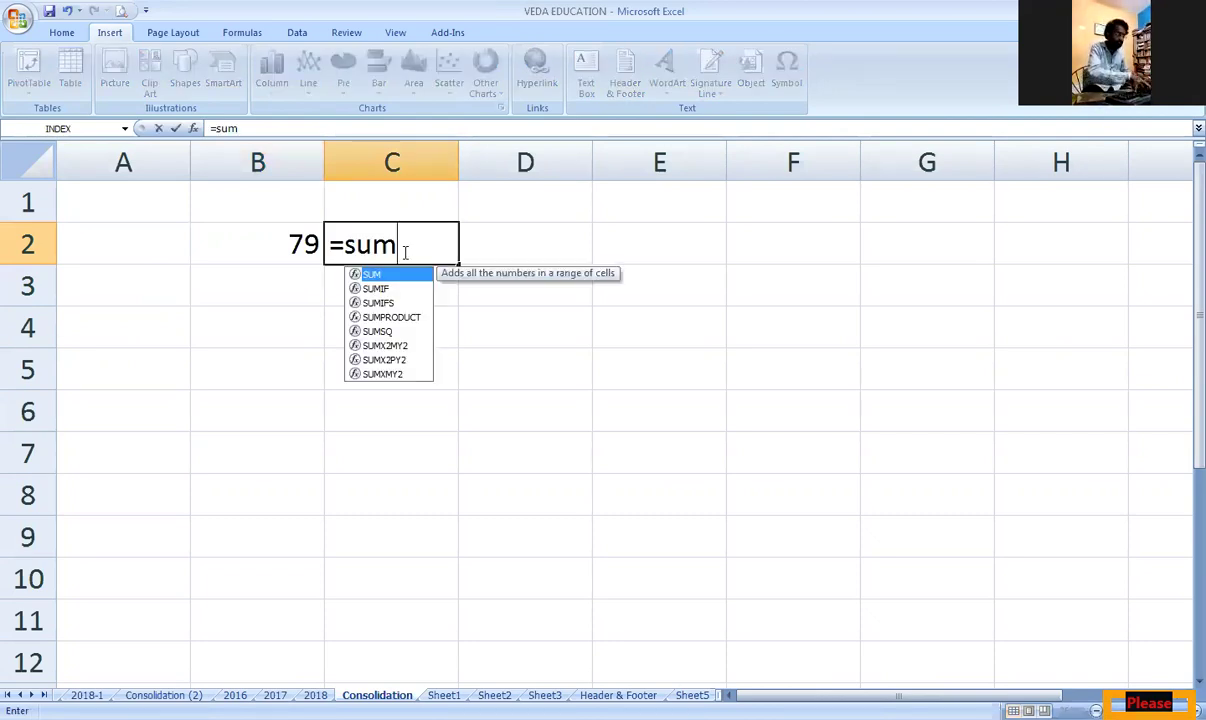
{"action": "type", "text": "("}
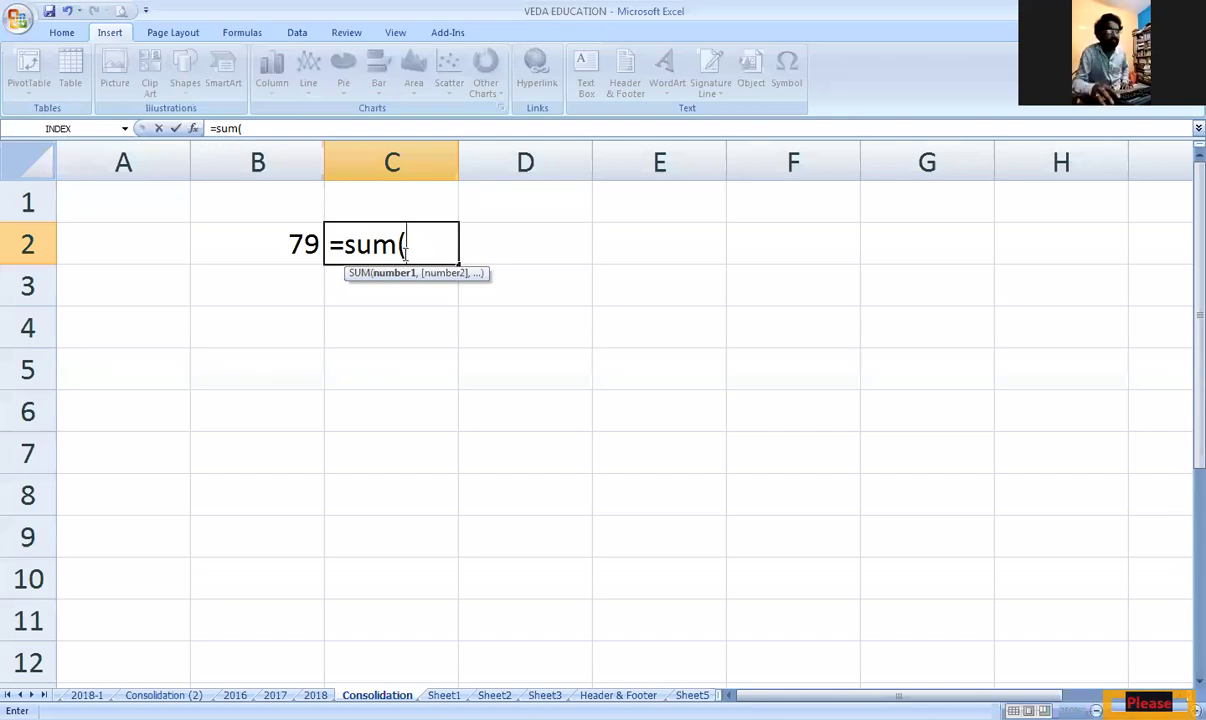
{"action": "left_click", "coordinate": [235, 695]}
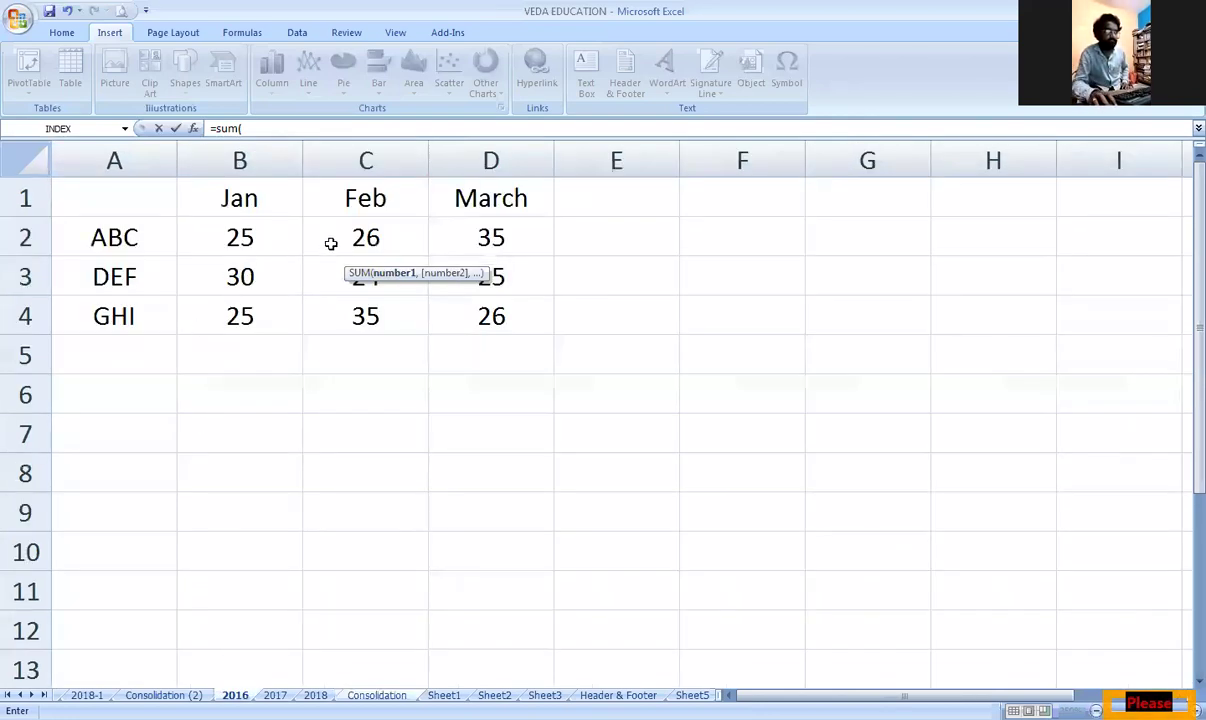
{"action": "left_click", "coordinate": [365, 237]}
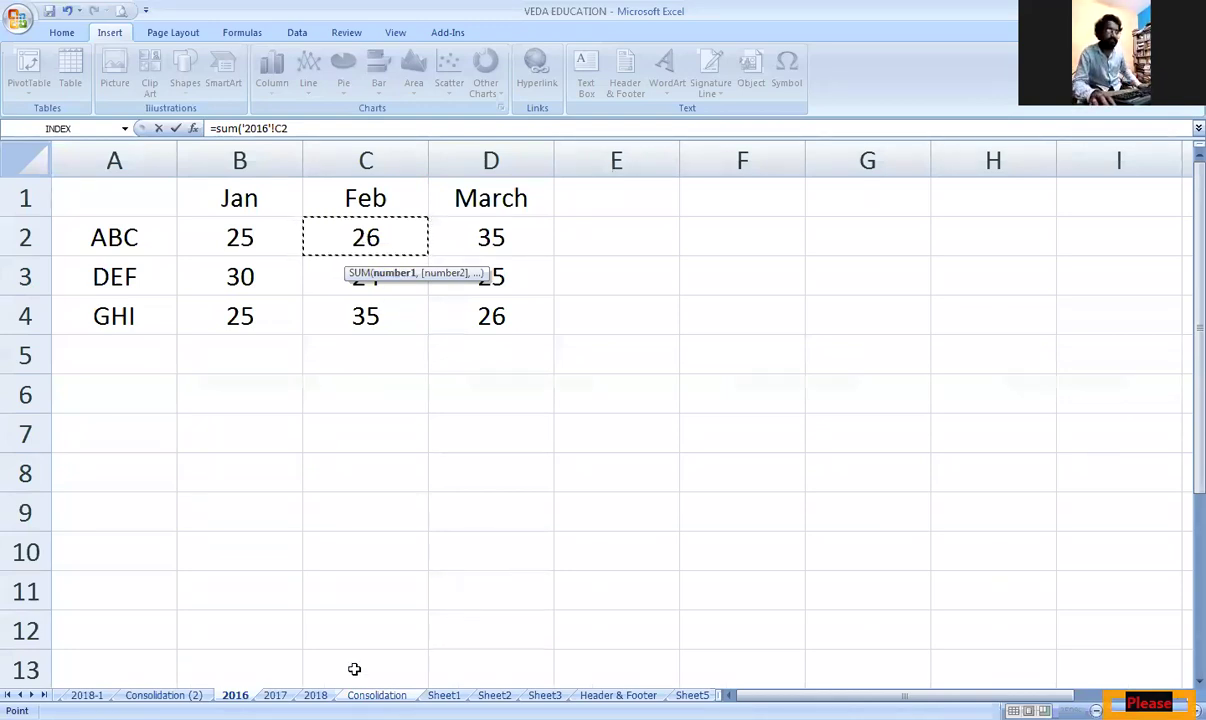
{"action": "left_click", "coordinate": [315, 695], "text": "shift"}
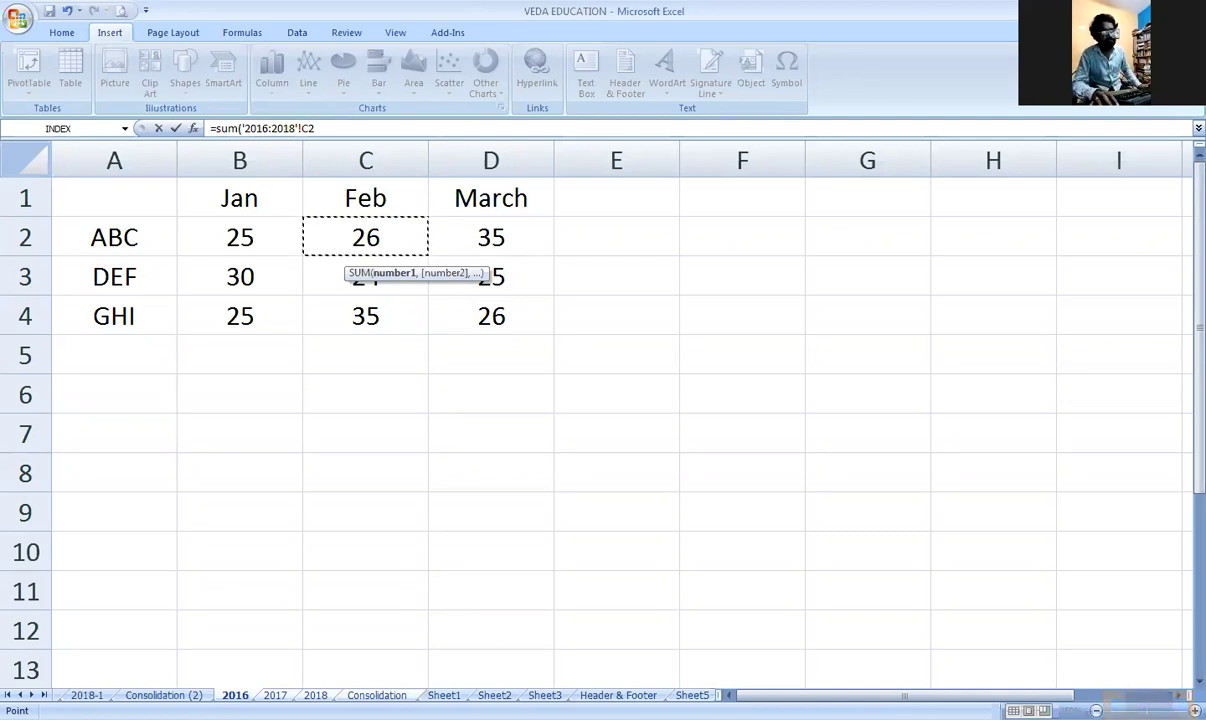
{"action": "key", "text": "Return"}
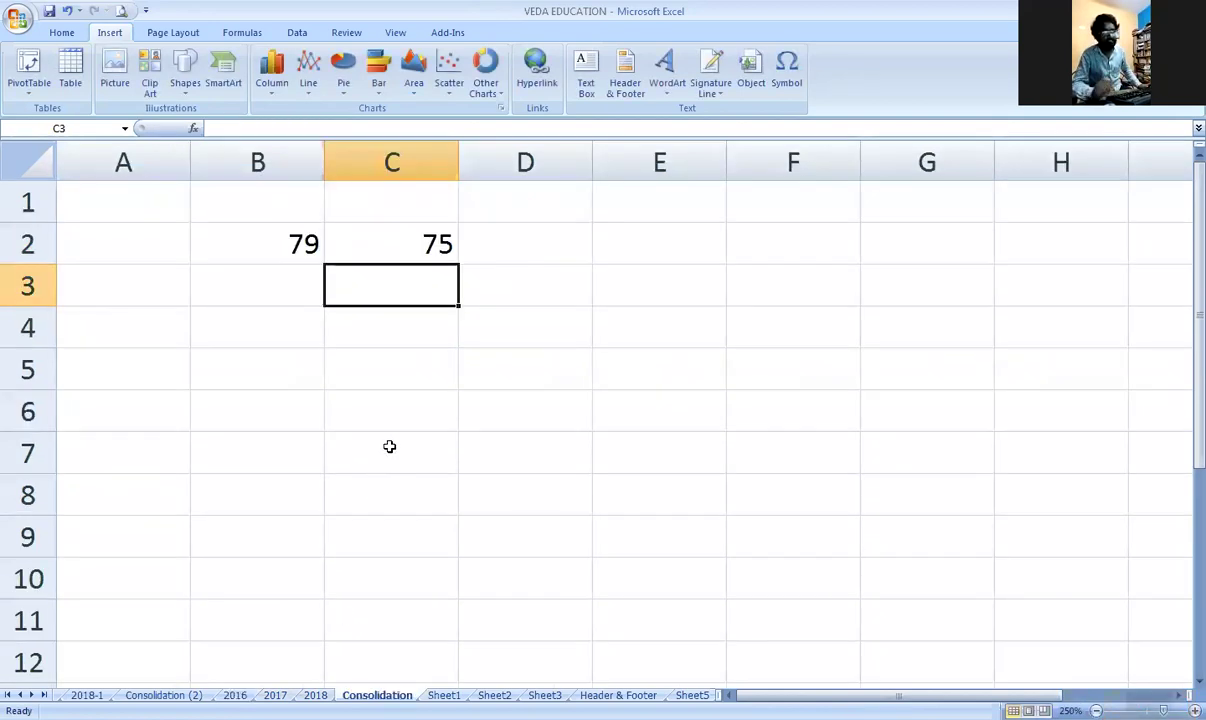
{"action": "left_click", "coordinate": [428, 251]}
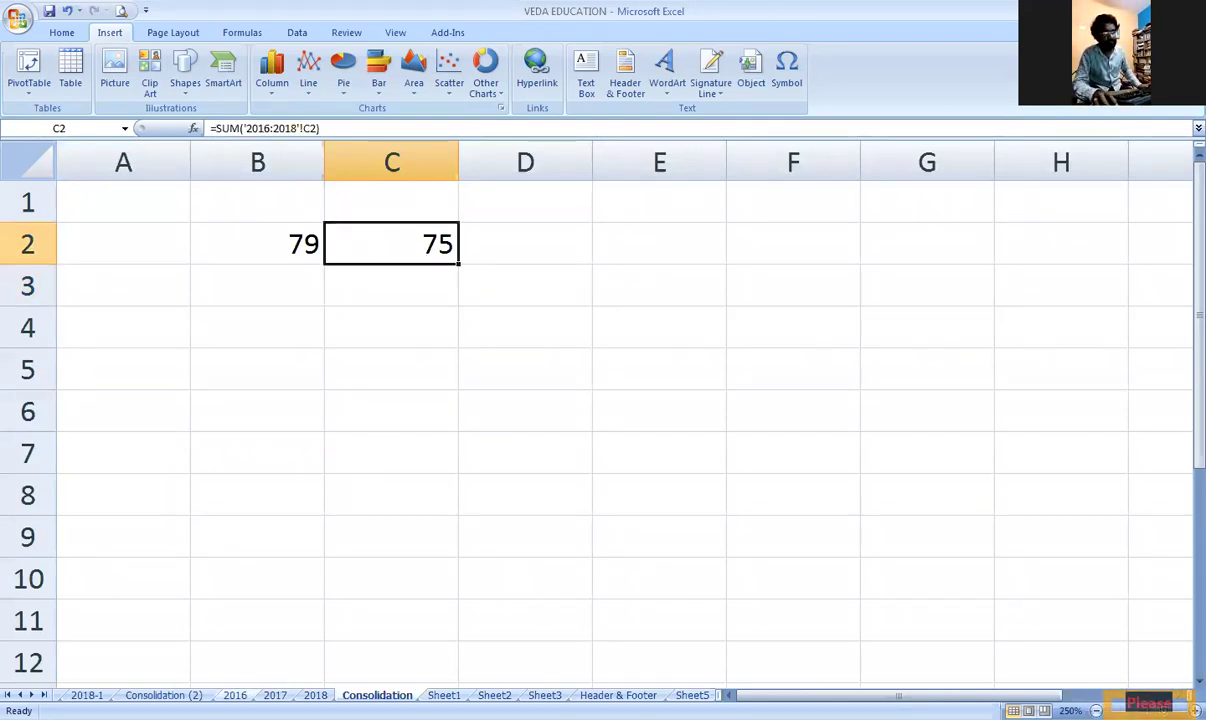
{"action": "left_click", "coordinate": [235, 695]}
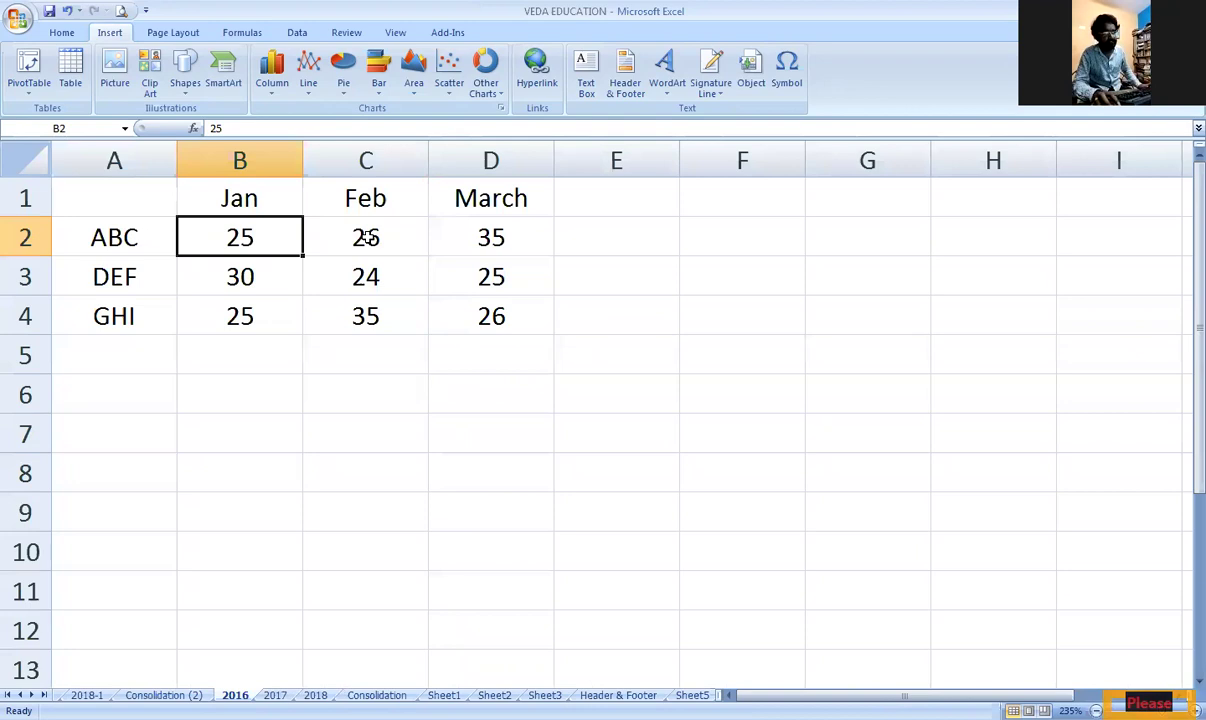
Verify C2 reads 26, 25 and 24 on the 2016, 2017 and 2018 sheets, then return to Consolidation.
{"action": "left_click", "coordinate": [362, 240]}
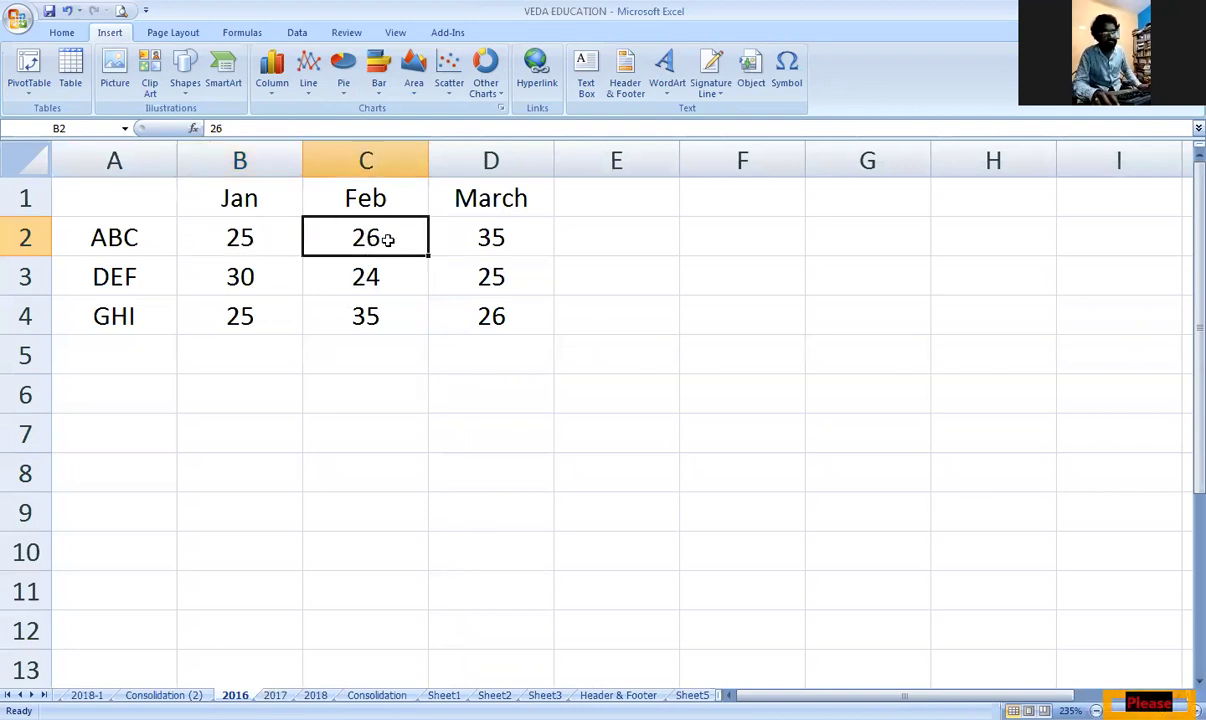
{"action": "left_click", "coordinate": [275, 695]}
{"action": "left_click", "coordinate": [426, 258]}
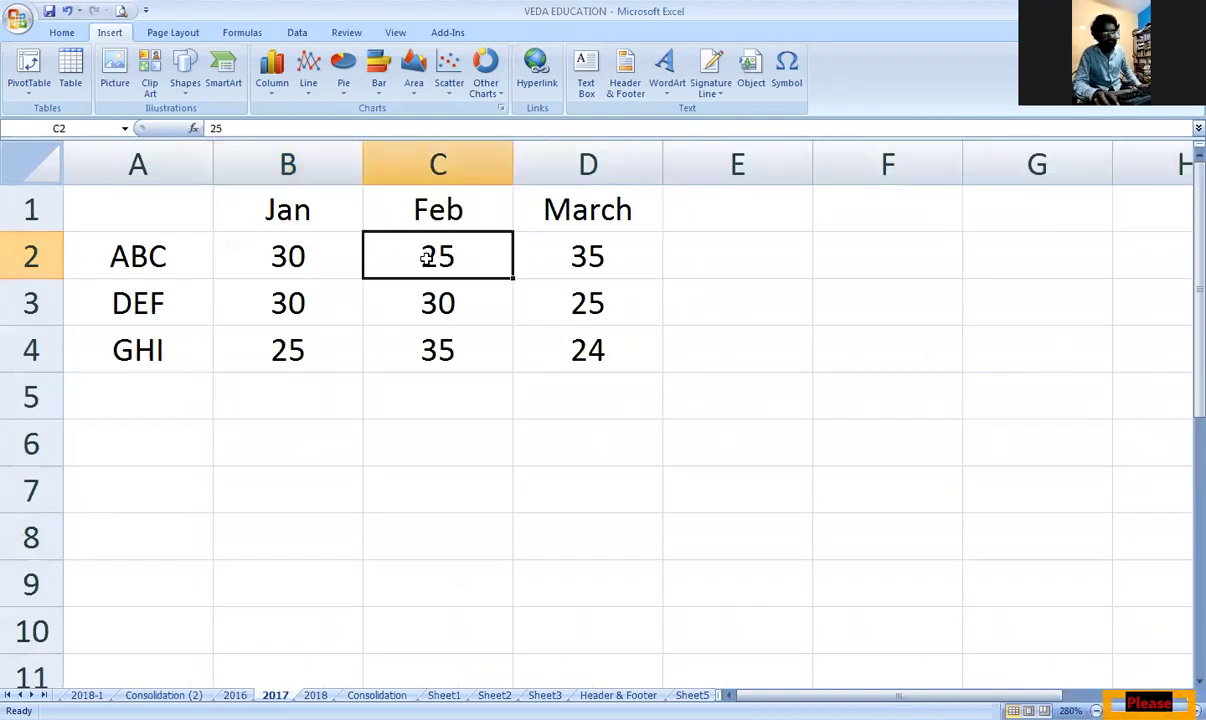
{"action": "left_click", "coordinate": [315, 695]}
{"action": "left_click", "coordinate": [468, 259]}
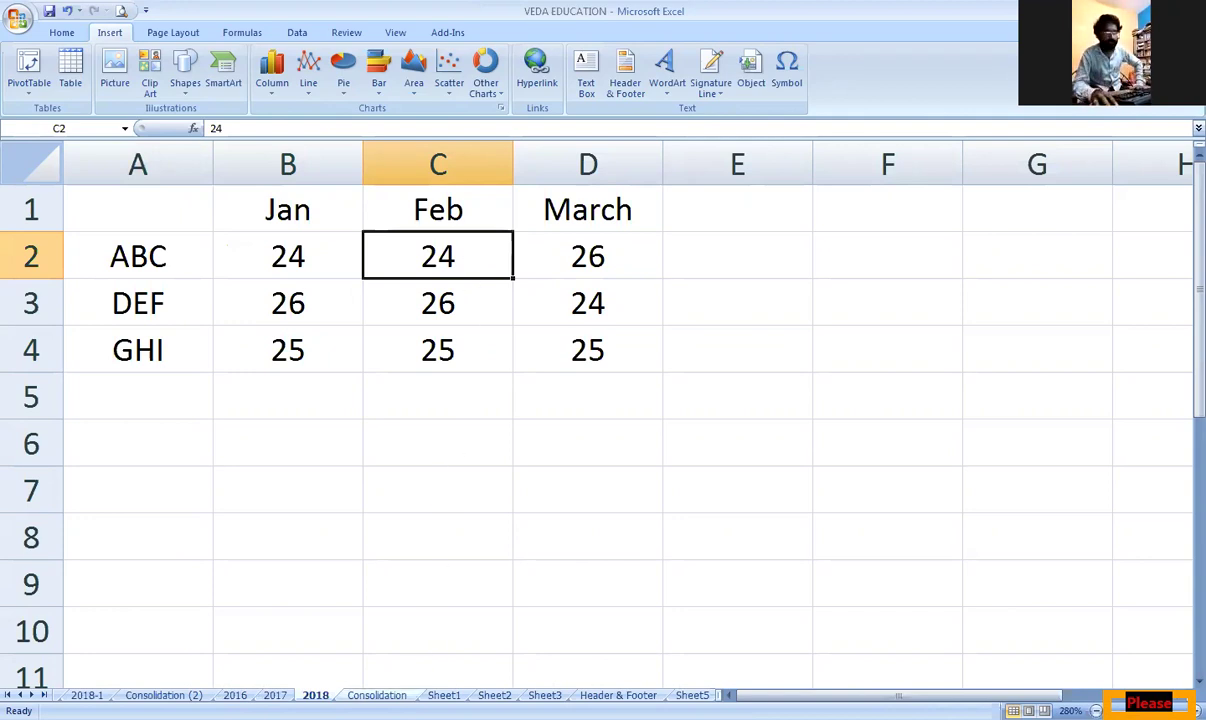
{"action": "left_click", "coordinate": [377, 695]}
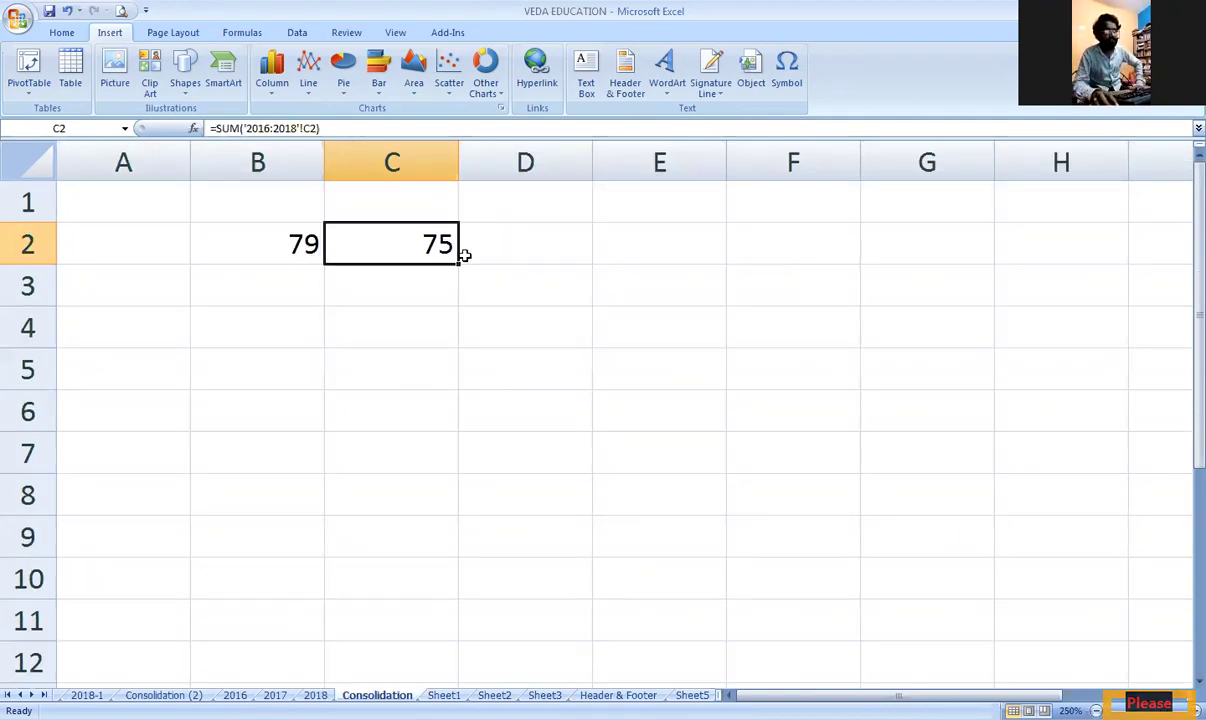
{"action": "left_click", "coordinate": [297, 243]}
Fill the B2 sum formula across to column E and down, checking the results.
{"action": "left_click_drag", "start_coordinate": [325, 263], "coordinate": [588, 376]}
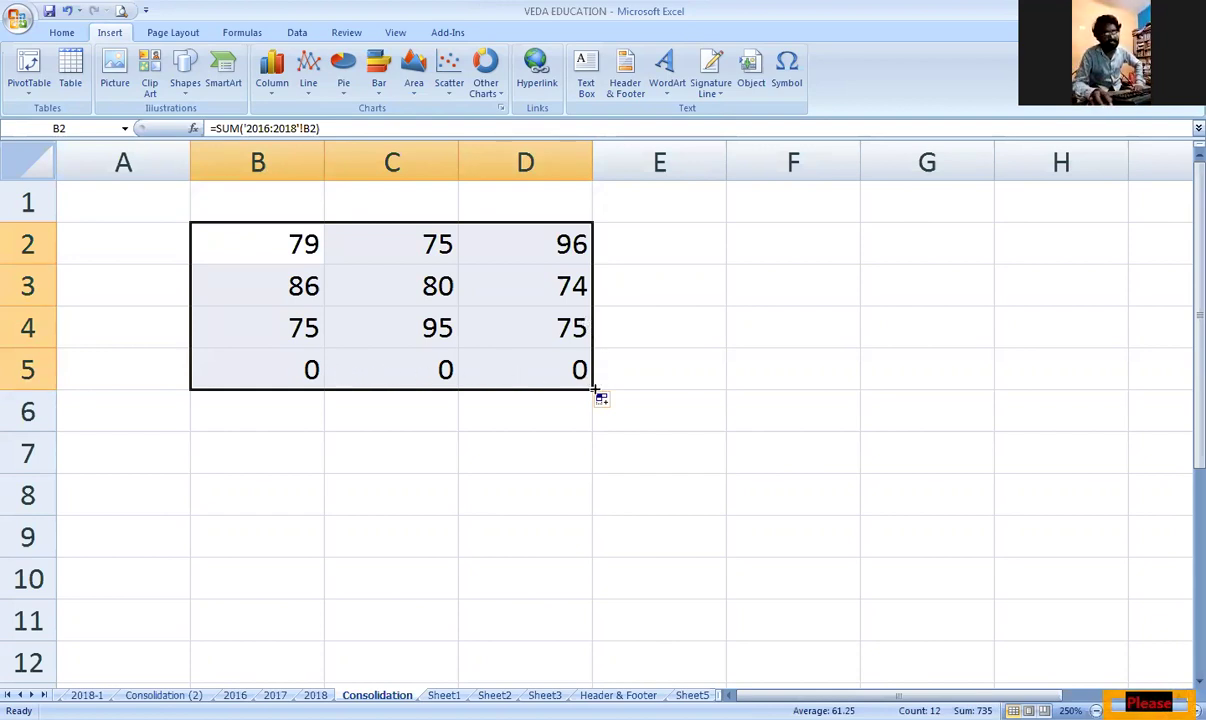
{"action": "left_click_drag", "start_coordinate": [618, 389], "coordinate": [690, 392]}
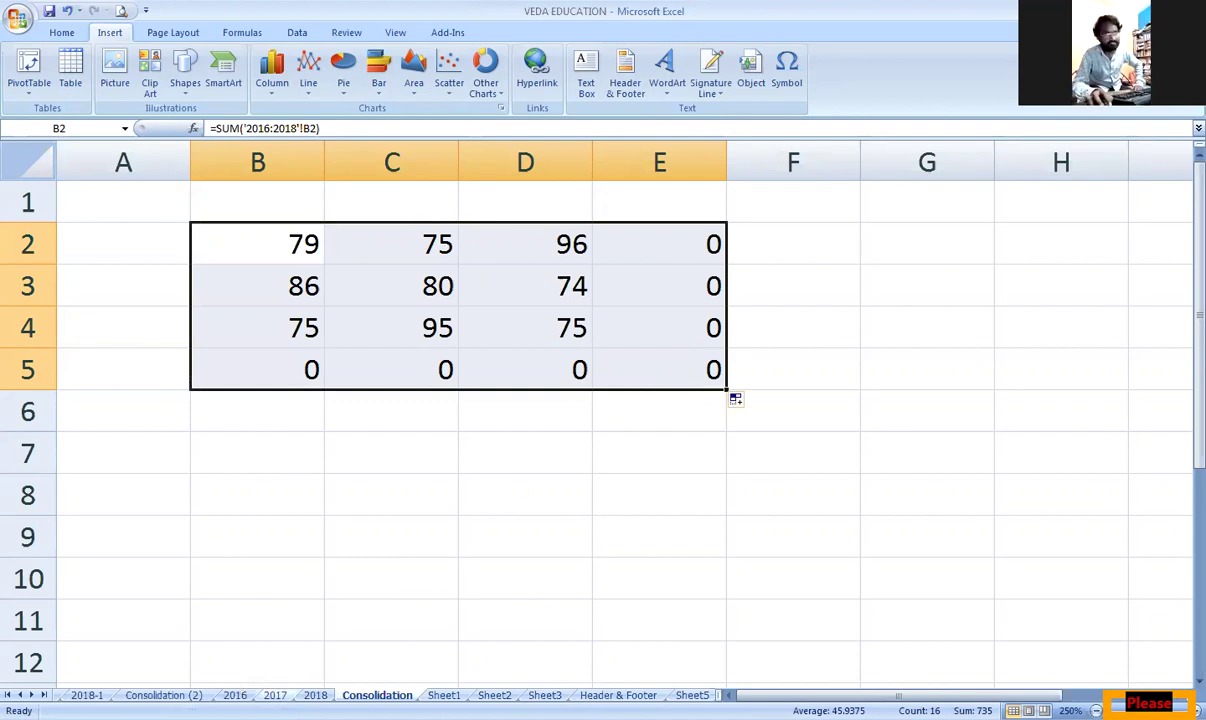
{"action": "left_click", "coordinate": [235, 695]}
{"action": "key", "text": "ctrl+Page_Down"}
{"action": "key", "text": "ctrl+Page_Down"}
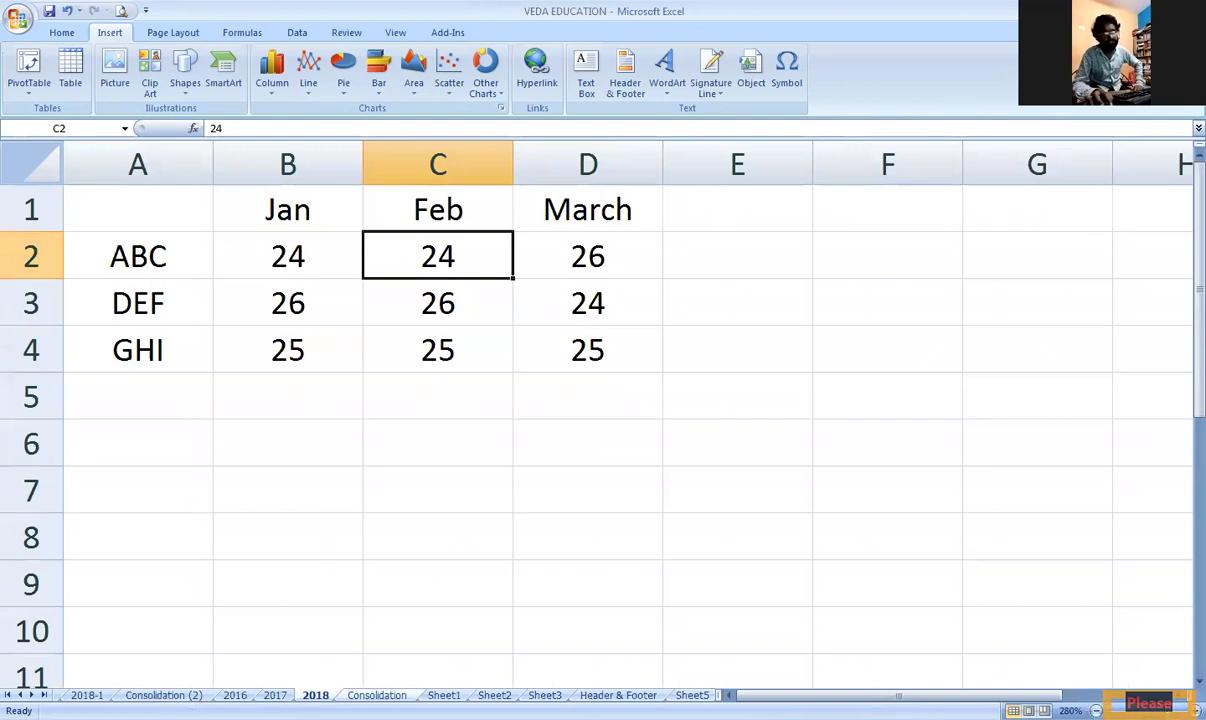
{"action": "key", "text": "ctrl+Page_Down"}
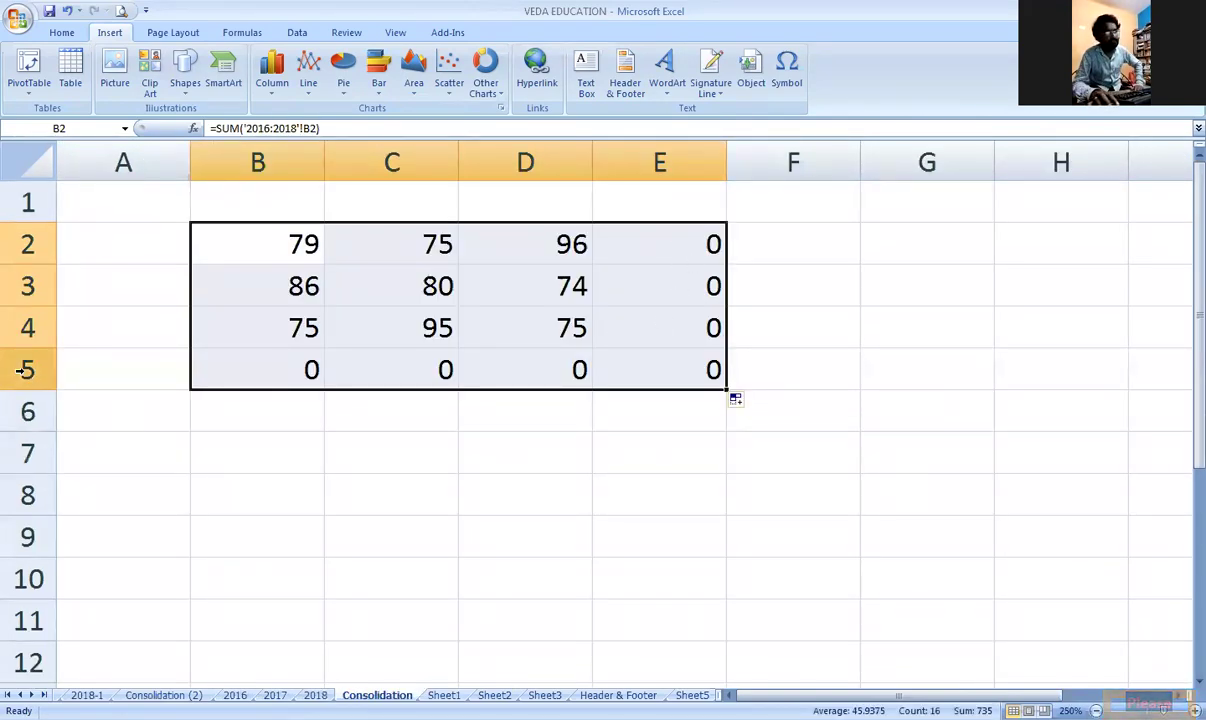
{"action": "left_click", "coordinate": [609, 240]}
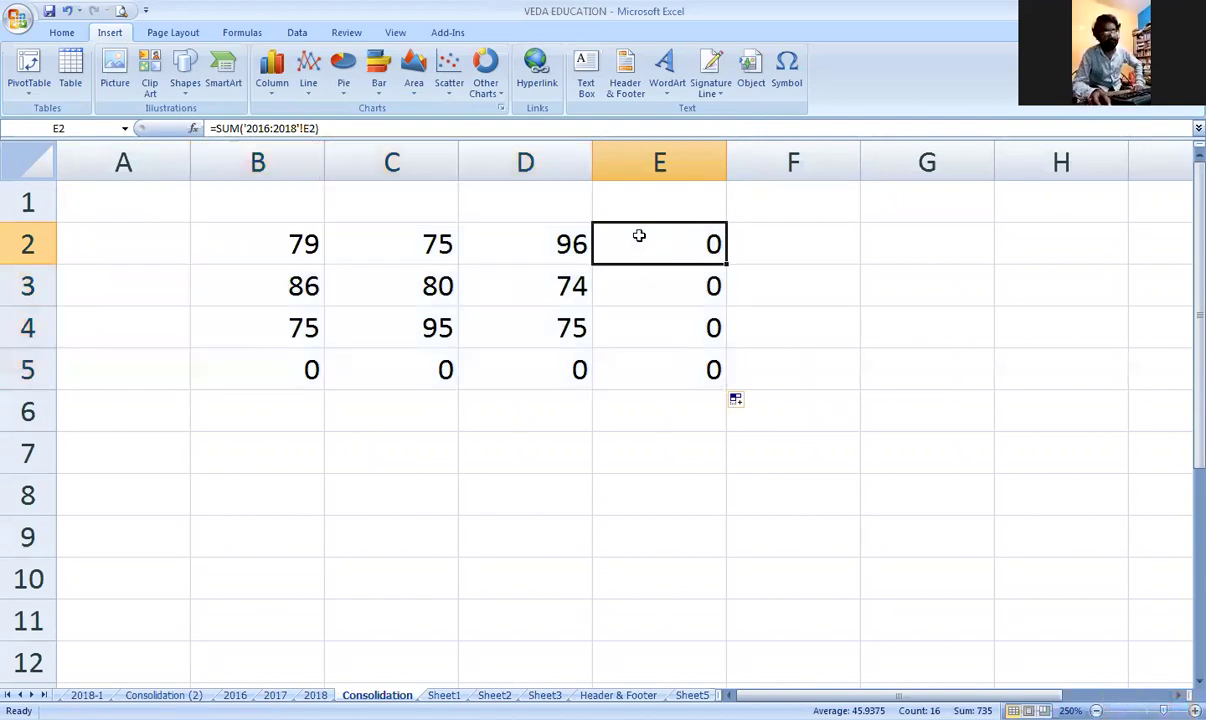
Trim the totals back to B2:D4 (79, 75, 96 / 86, 80, 74 / 75, 95, 75).
{"action": "mouse_move", "coordinate": [283, 242]}
{"action": "left_mouse_down"}
{"action": "mouse_move", "coordinate": [616, 369]}
{"action": "mouse_move", "coordinate": [705, 366]}
{"action": "mouse_move", "coordinate": [557, 383]}
{"action": "mouse_move", "coordinate": [594, 392]}
{"action": "mouse_move", "coordinate": [594, 360]}
{"action": "left_mouse_up"}
{"action": "left_click", "coordinate": [635, 361]}
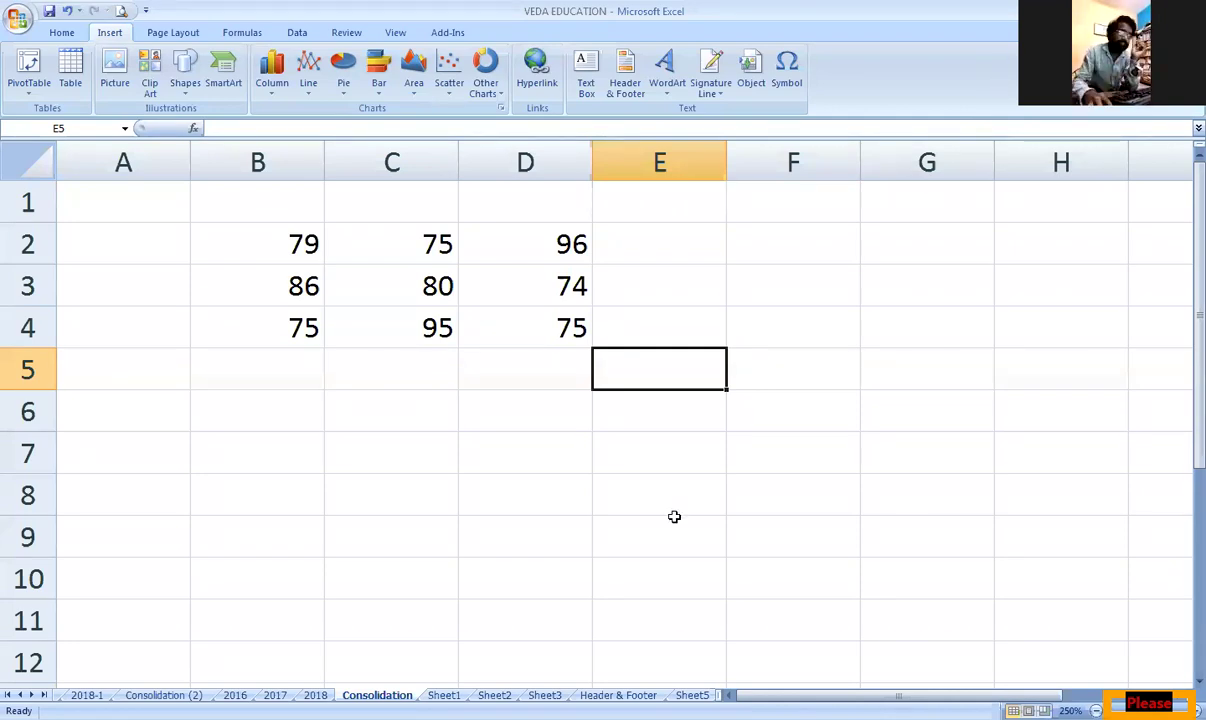
{"action": "left_click", "coordinate": [235, 695]}
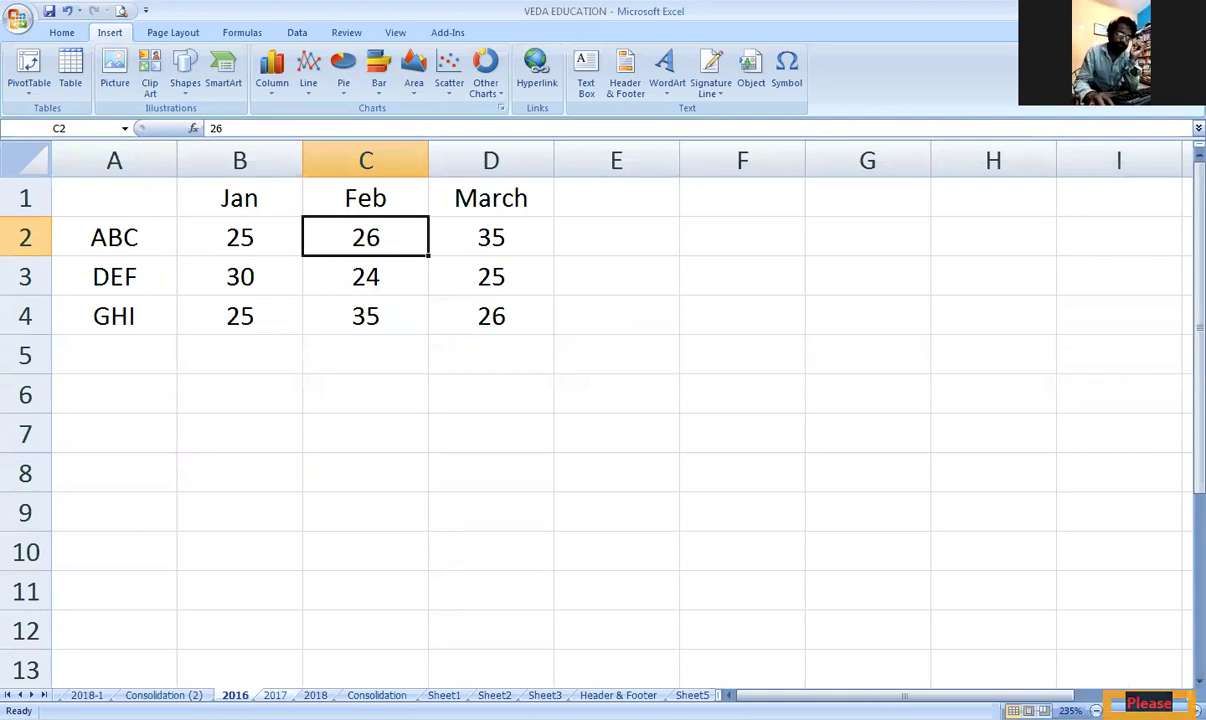
Look through the 2017 and 2018 sheets, then go to the Consolidation (2) sheet.
{"action": "left_click", "coordinate": [275, 695]}
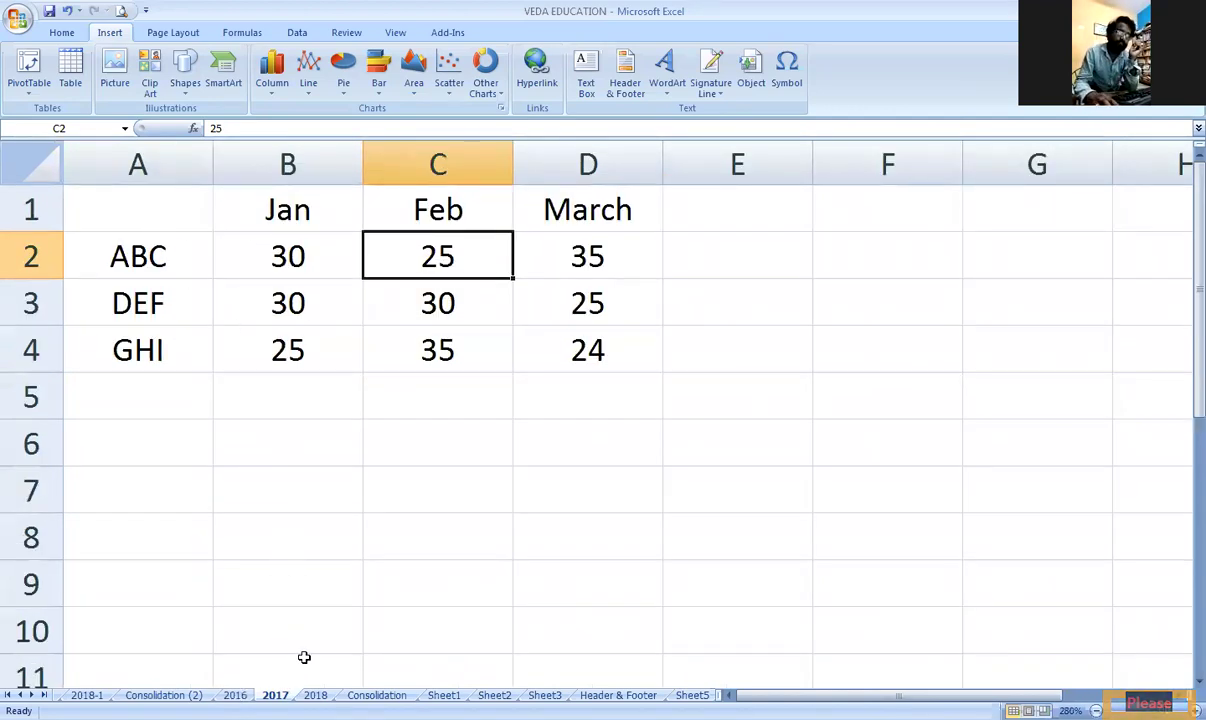
{"action": "left_click", "coordinate": [315, 695]}
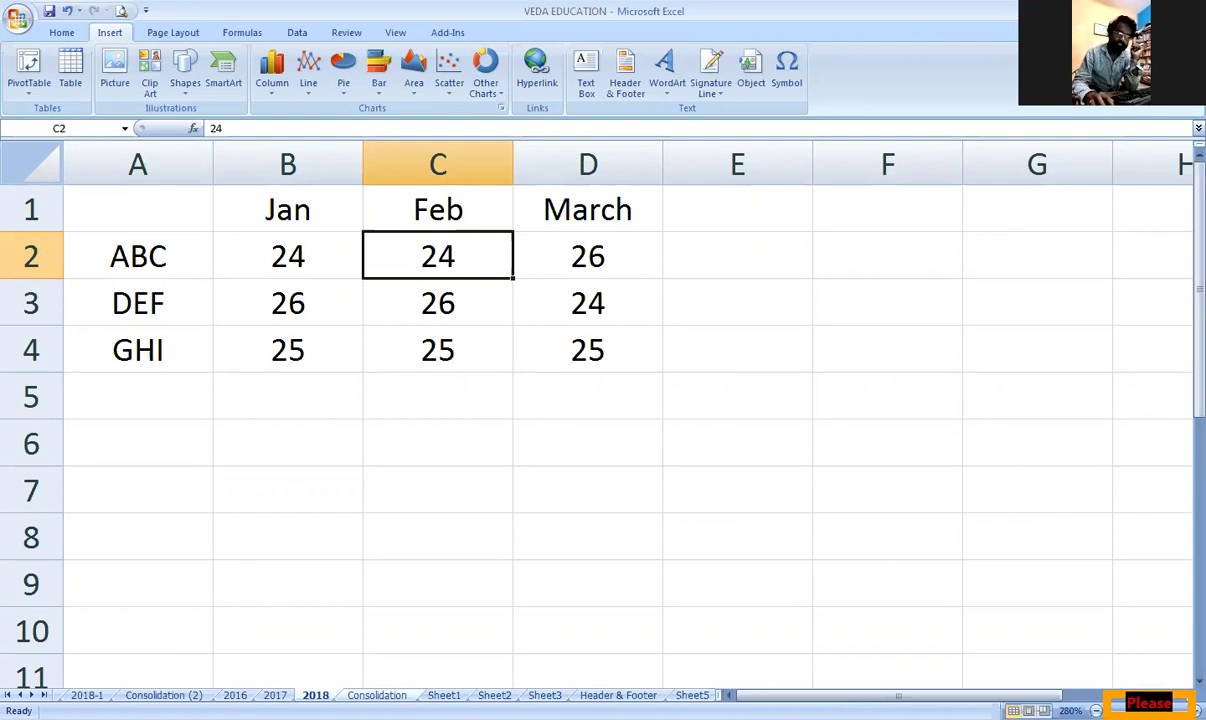
{"action": "left_click", "coordinate": [18, 695]}
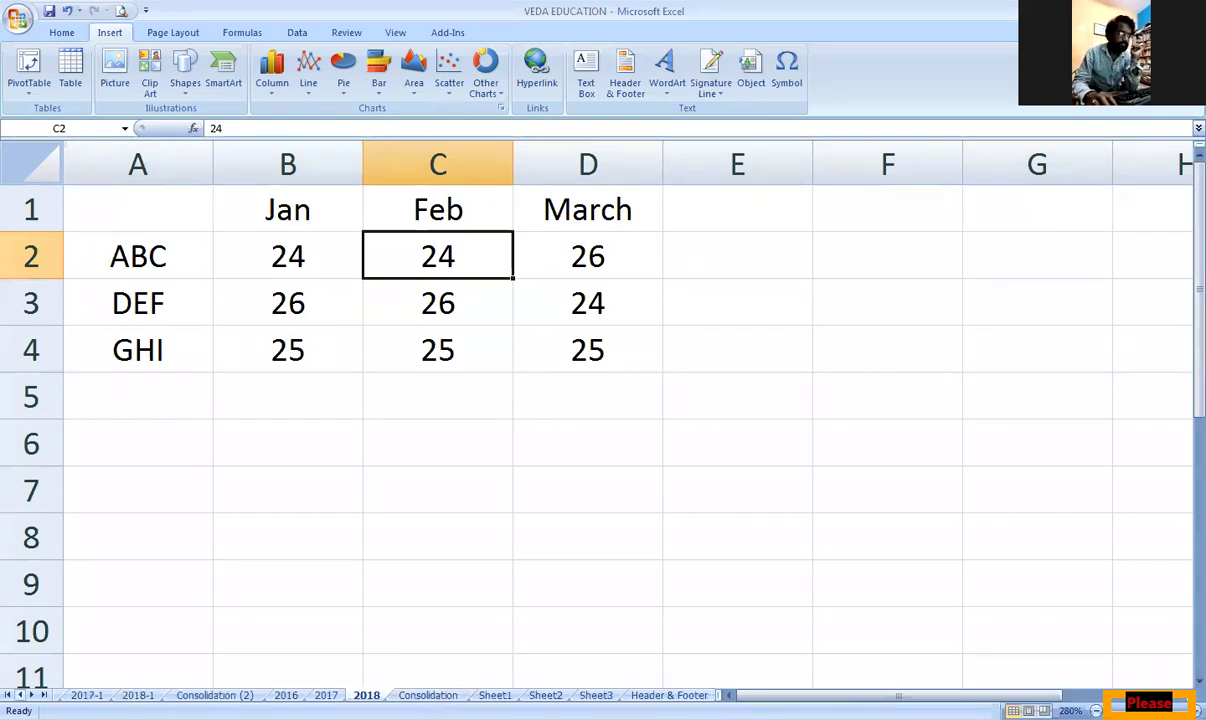
{"action": "left_click", "coordinate": [18, 695]}
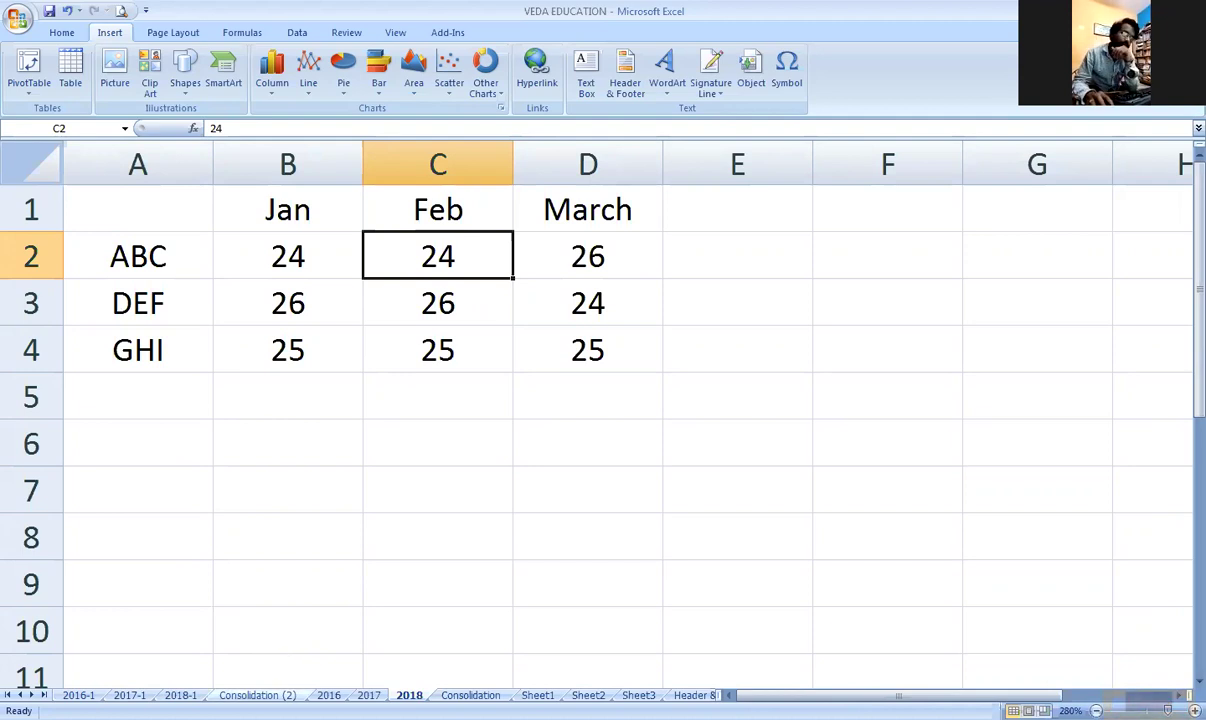
{"action": "left_click", "coordinate": [257, 695]}
Clear the consolidated table's contents from the Consolidation (2) sheet.
{"action": "left_click_drag", "start_coordinate": [305, 283], "coordinate": [708, 377]}
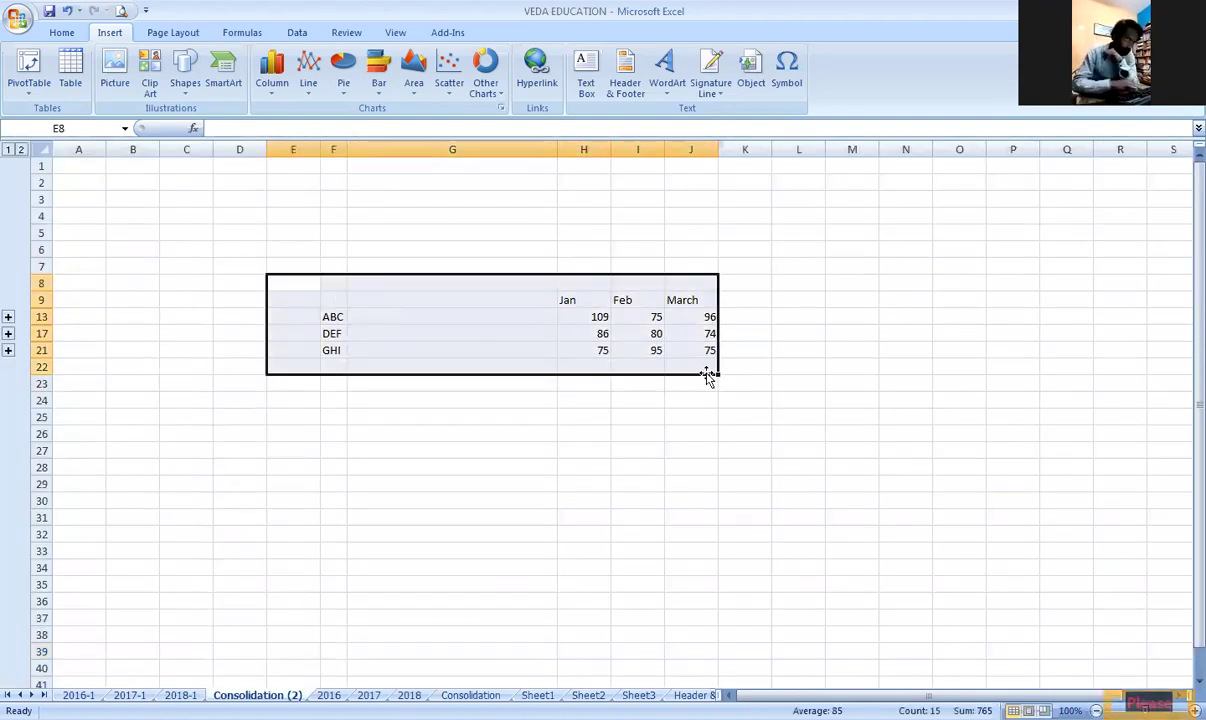
{"action": "key", "text": "Delete"}
{"action": "left_click", "coordinate": [498, 401]}
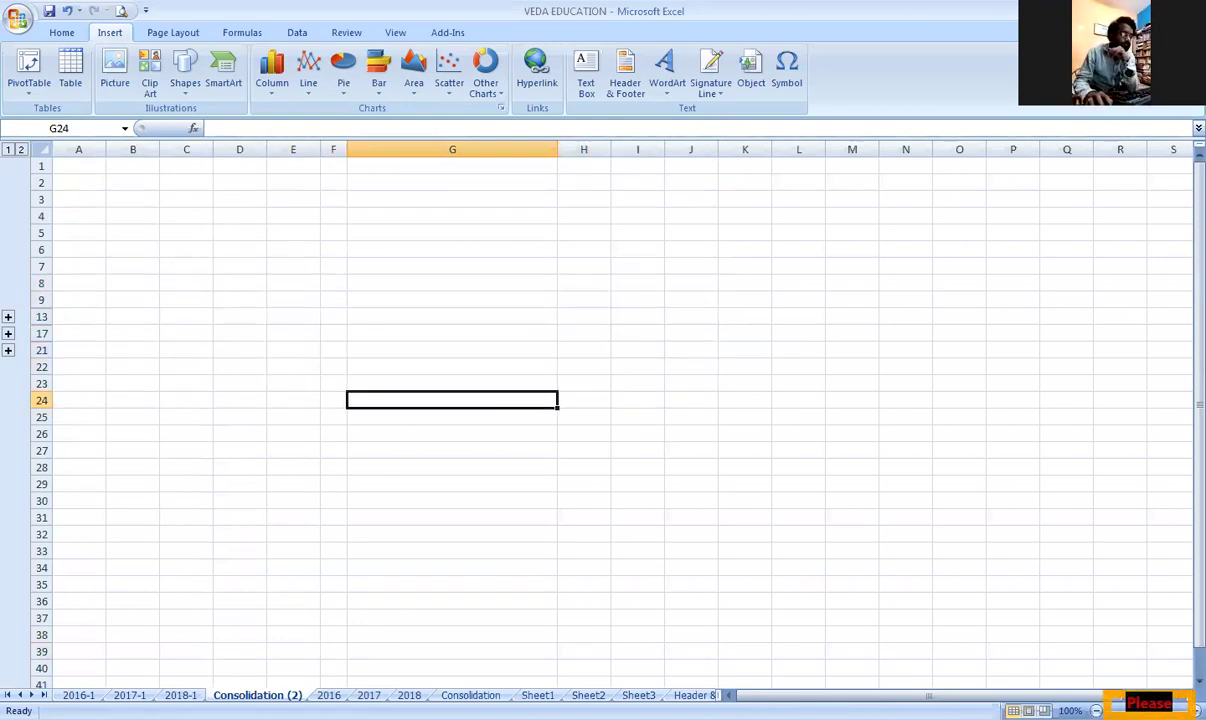
Insert a new blank worksheet, Sheet4.
{"action": "right_click", "coordinate": [228, 694]}
{"action": "key", "text": "Escape"}
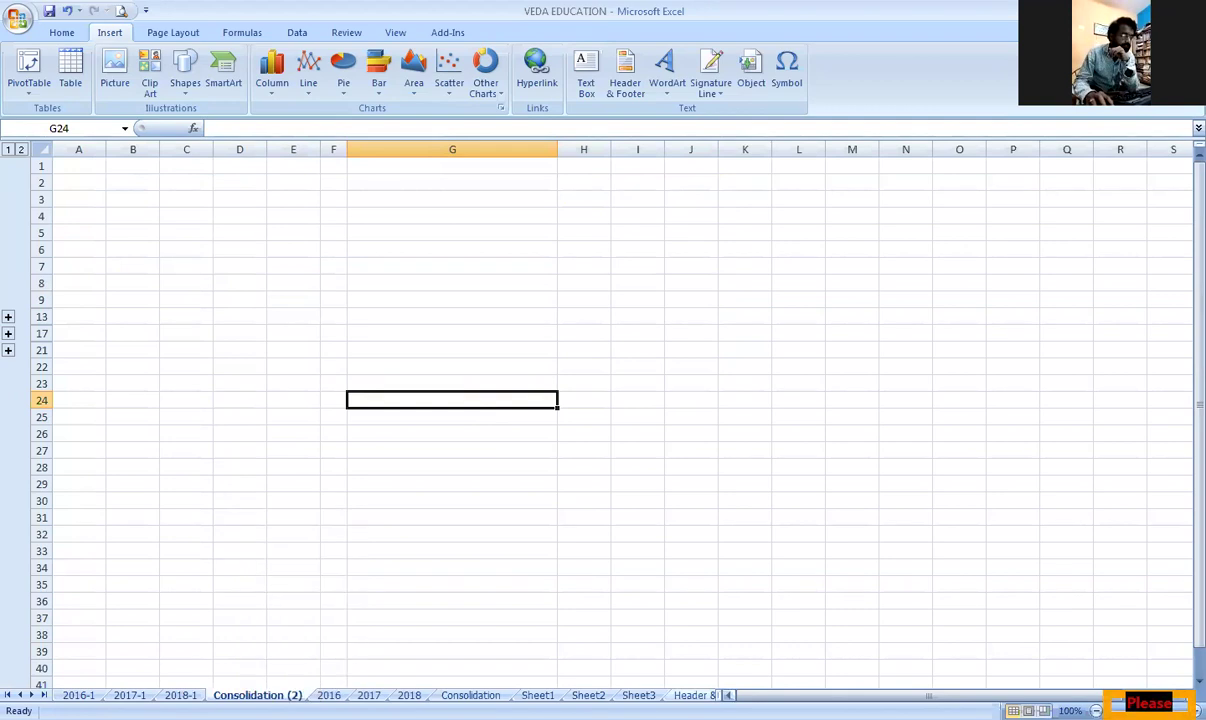
{"action": "left_click", "coordinate": [31, 694]}
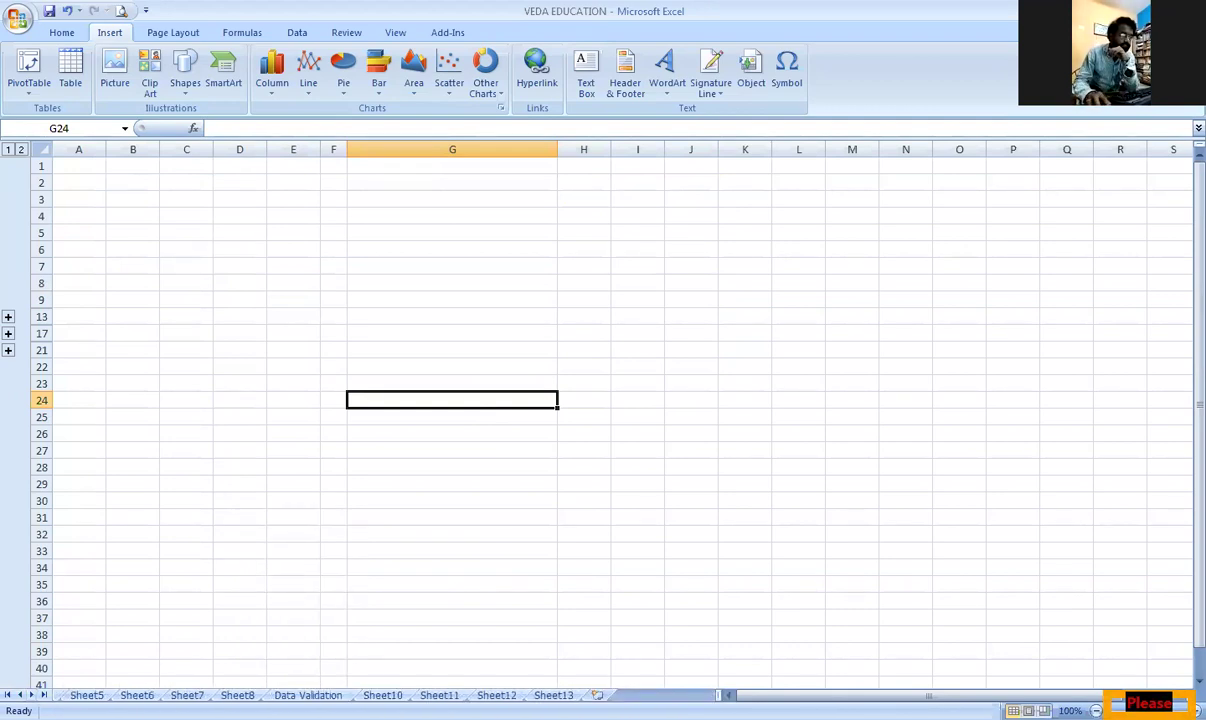
{"action": "left_click", "coordinate": [671, 672]}
{"action": "left_click", "coordinate": [598, 693]}
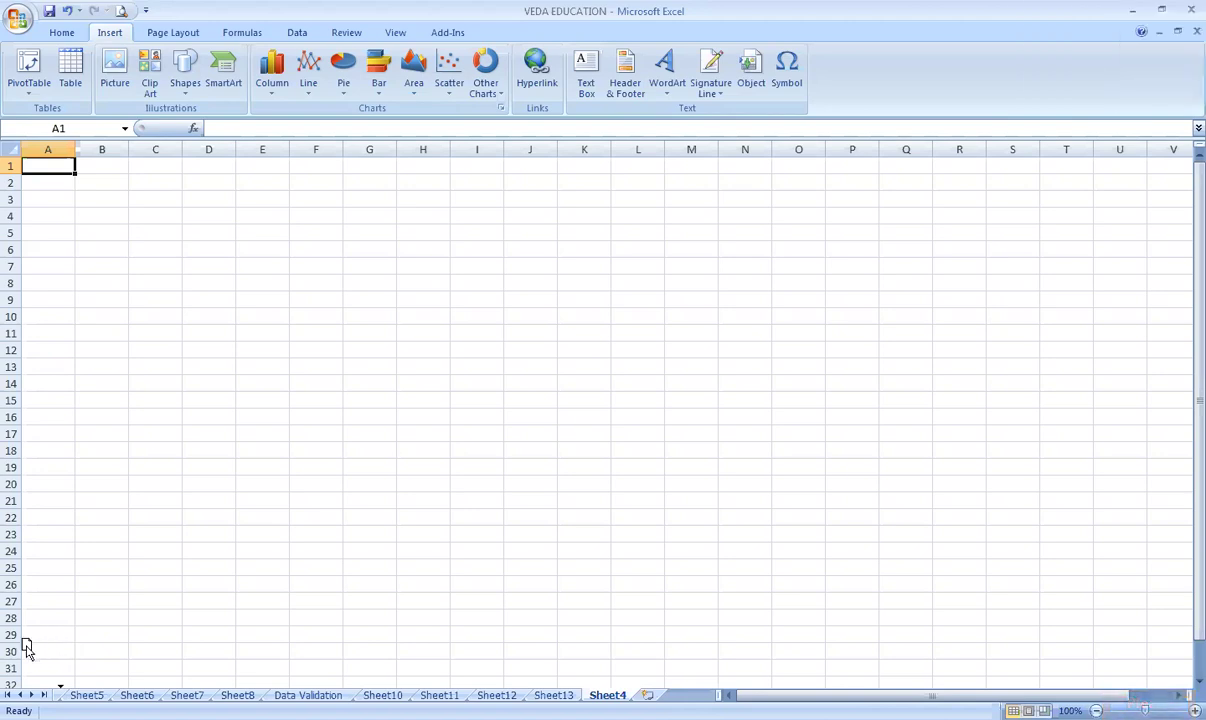
Drag Sheet4 in the tab order to sit between 2018-1 and Consolidation (2).
{"action": "left_click_drag", "start_coordinate": [5, 650], "coordinate": [82, 688]}
{"action": "left_click", "coordinate": [20, 695]}
{"action": "left_click", "coordinate": [20, 695]}
{"action": "left_click", "coordinate": [20, 695]}
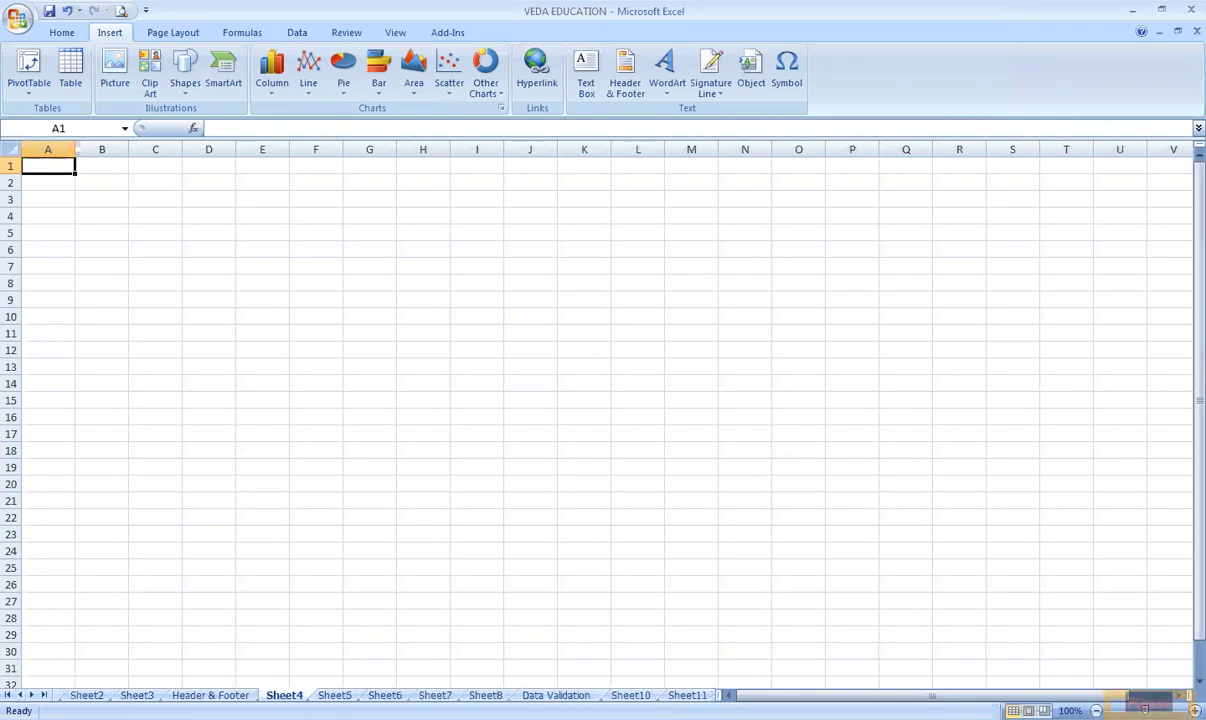
{"action": "left_click_drag", "start_coordinate": [284, 695], "coordinate": [72, 657]}
{"action": "left_click", "coordinate": [20, 695]}
{"action": "left_click", "coordinate": [20, 695]}
{"action": "left_click", "coordinate": [20, 695]}
{"action": "left_click", "coordinate": [20, 695]}
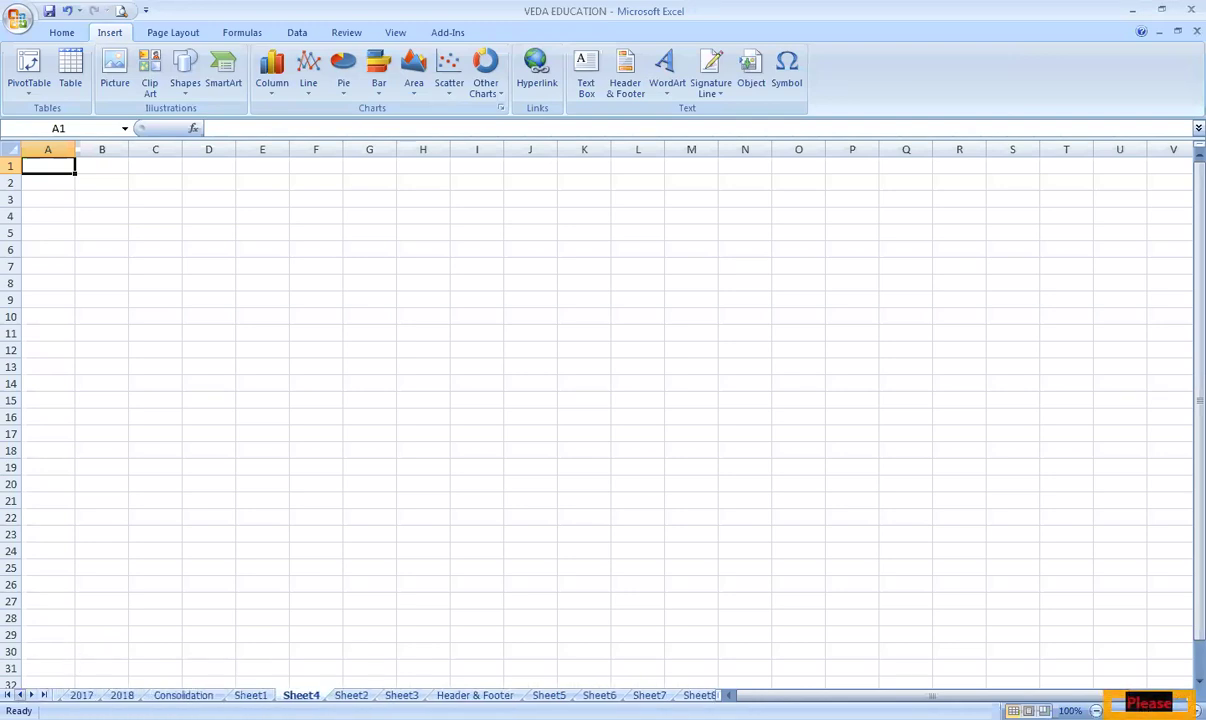
{"action": "left_click_drag", "start_coordinate": [210, 677], "coordinate": [72, 657]}
{"action": "left_click", "coordinate": [20, 695]}
{"action": "left_click", "coordinate": [20, 695]}
{"action": "left_click", "coordinate": [20, 695]}
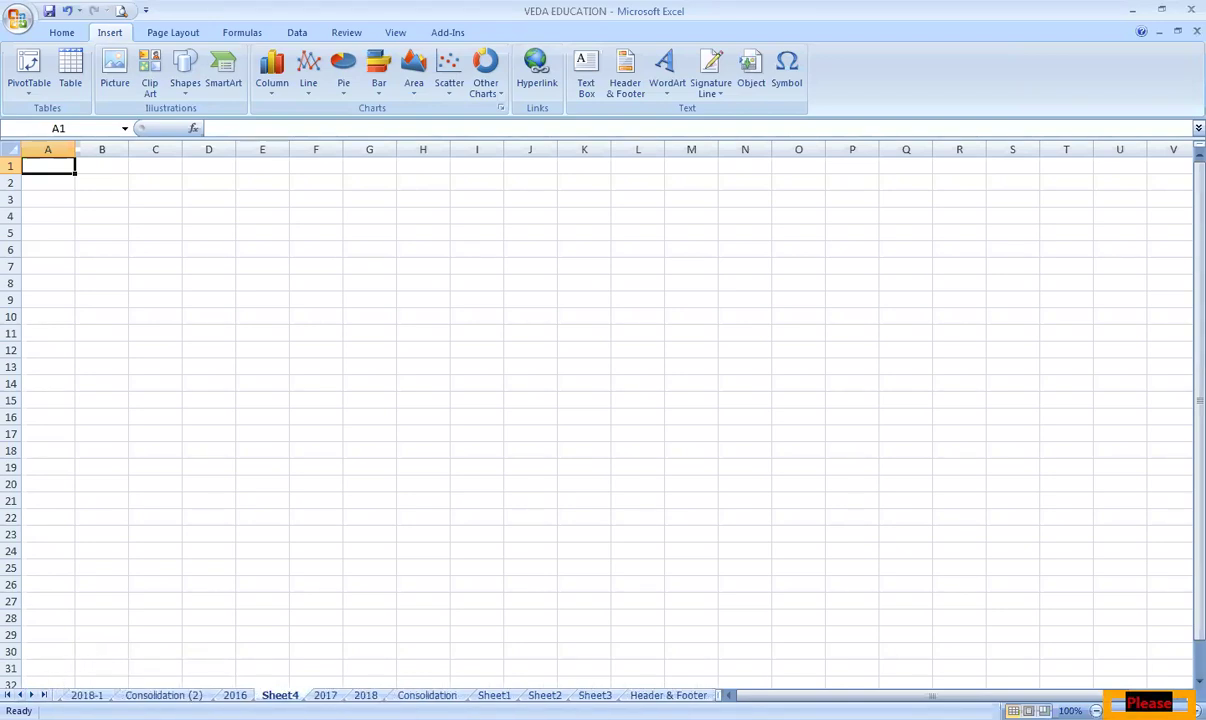
{"action": "left_click_drag", "start_coordinate": [184, 676], "coordinate": [140, 665]}
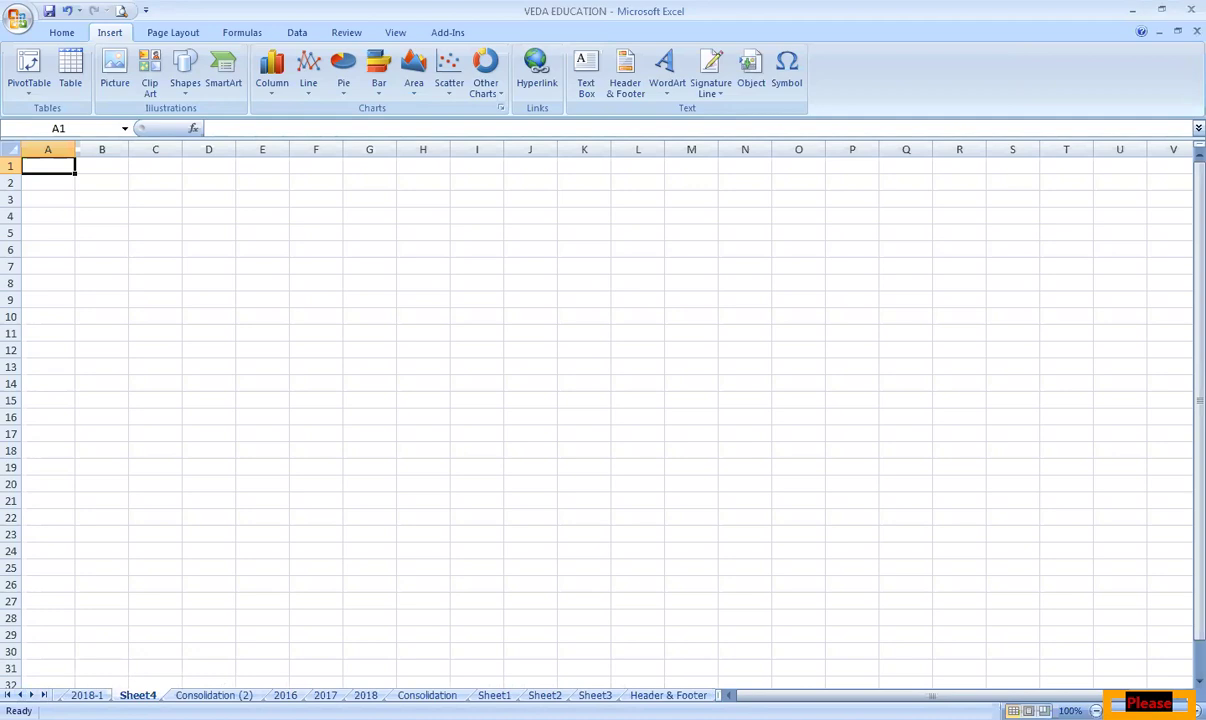
{"action": "right_click", "coordinate": [126, 694]}
Rename Sheet4 to 'New Consolidation' and switch to the 2016-1 sheet.
{"action": "left_click", "coordinate": [218, 553]}
{"action": "type", "text": "New"}
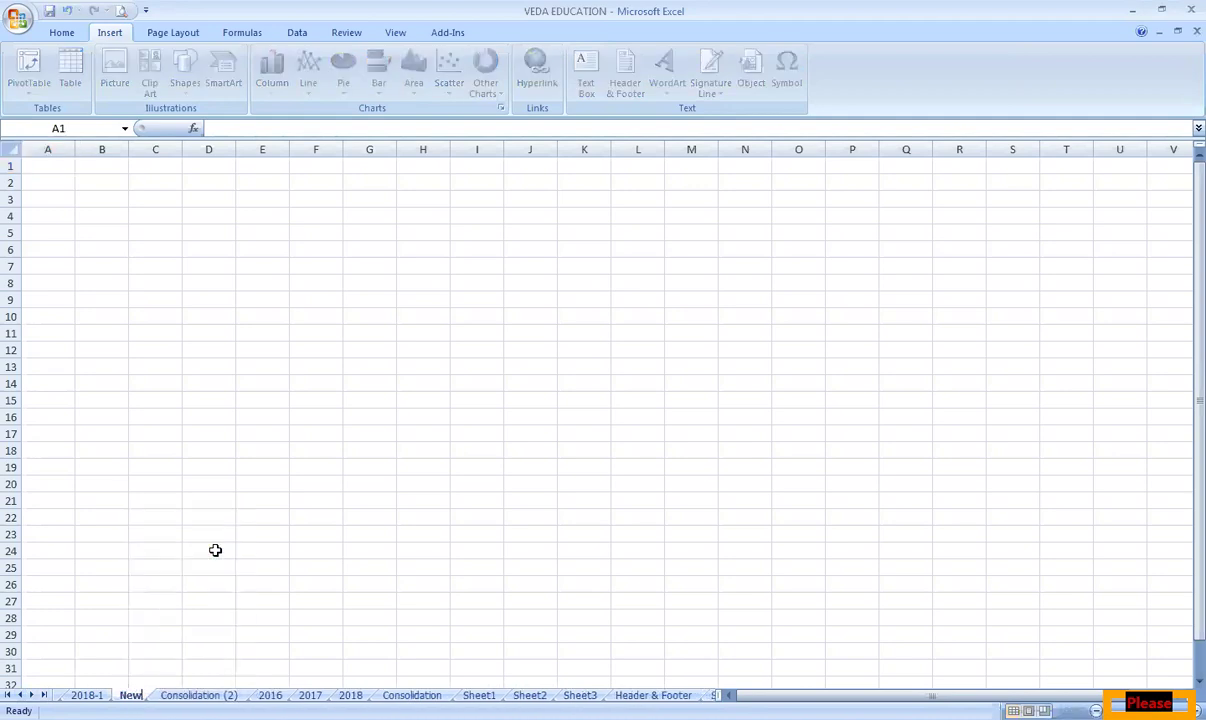
{"action": "type", "text": " Consolidation"}
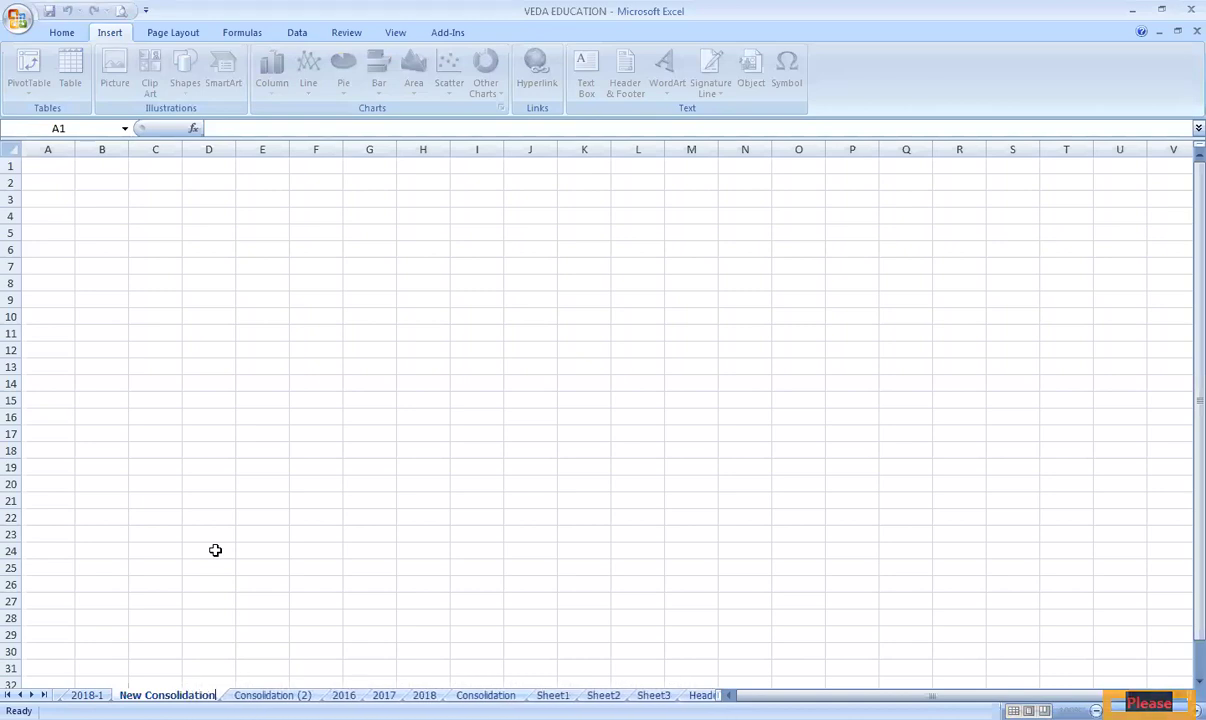
{"action": "key", "text": "Return"}
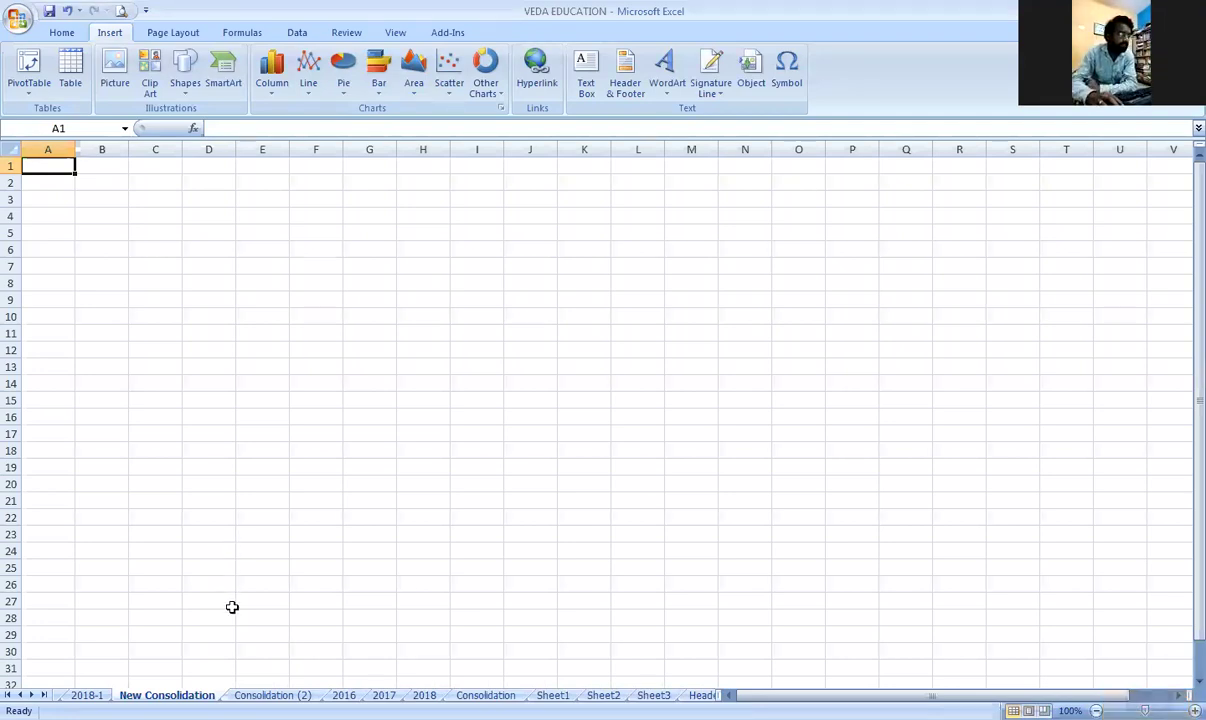
{"action": "left_click", "coordinate": [19, 695]}
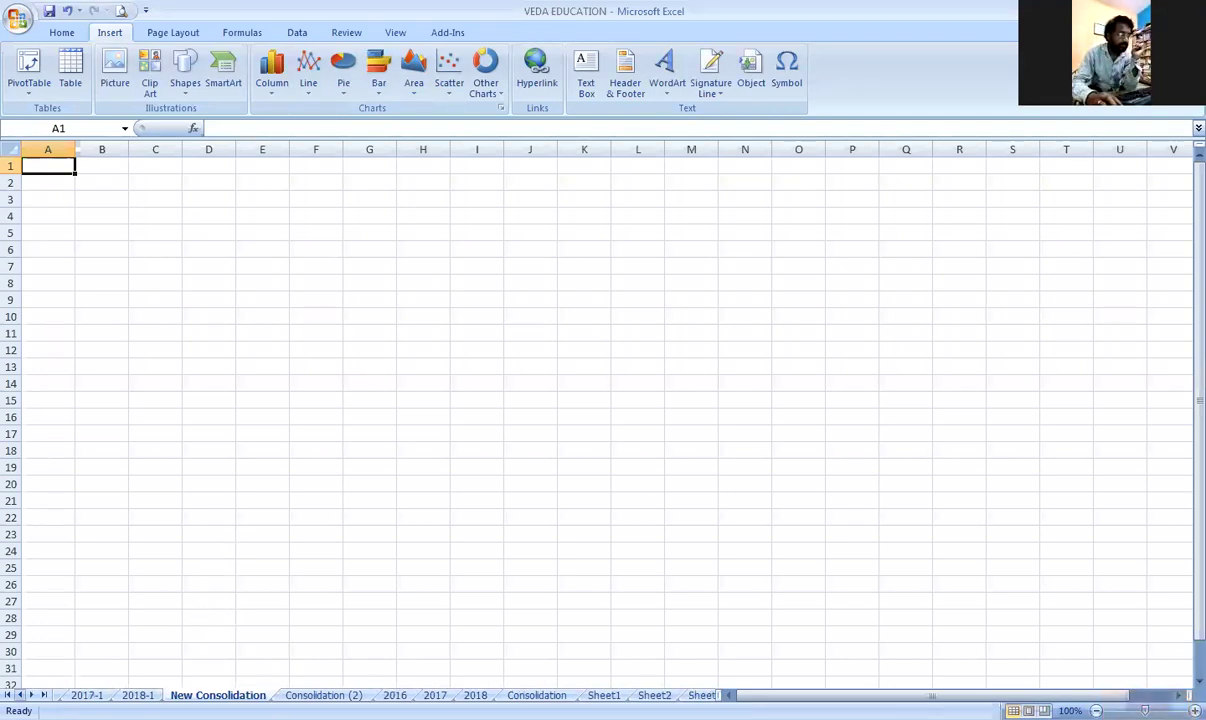
{"action": "left_click", "coordinate": [19, 695]}
{"action": "left_click", "coordinate": [78, 695]}
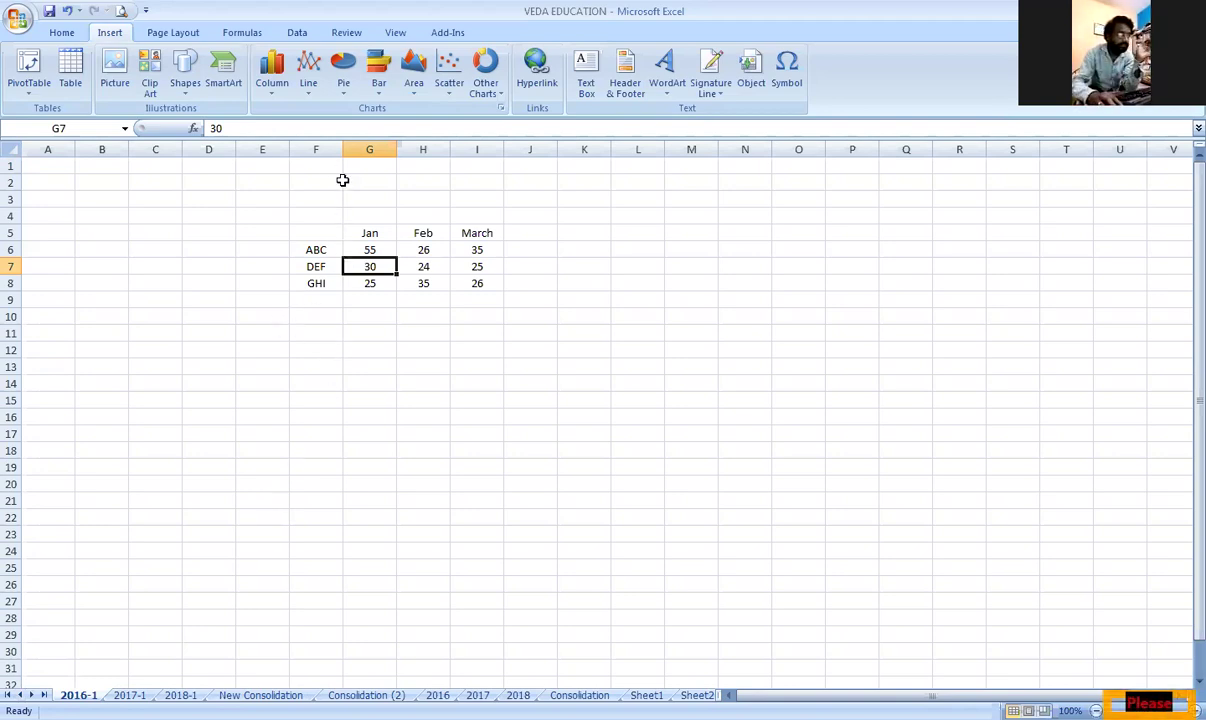
Look over the 2016-1 and 2017-1 tables, selecting each table's range.
{"action": "left_click_drag", "start_coordinate": [46, 166], "coordinate": [210, 234]}
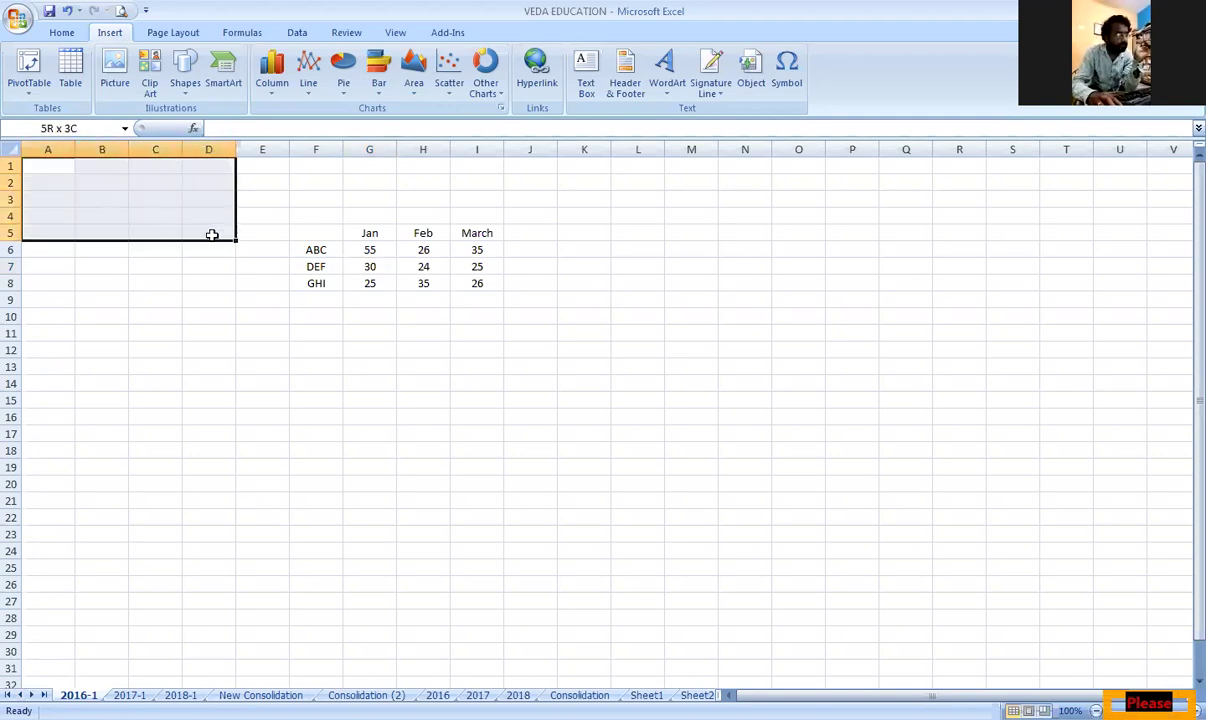
{"action": "left_click", "coordinate": [422, 287]}
{"action": "scroll", "coordinate": [461, 380], "scroll_direction": "up", "scroll_amount": 8, "text": "ctrl"}
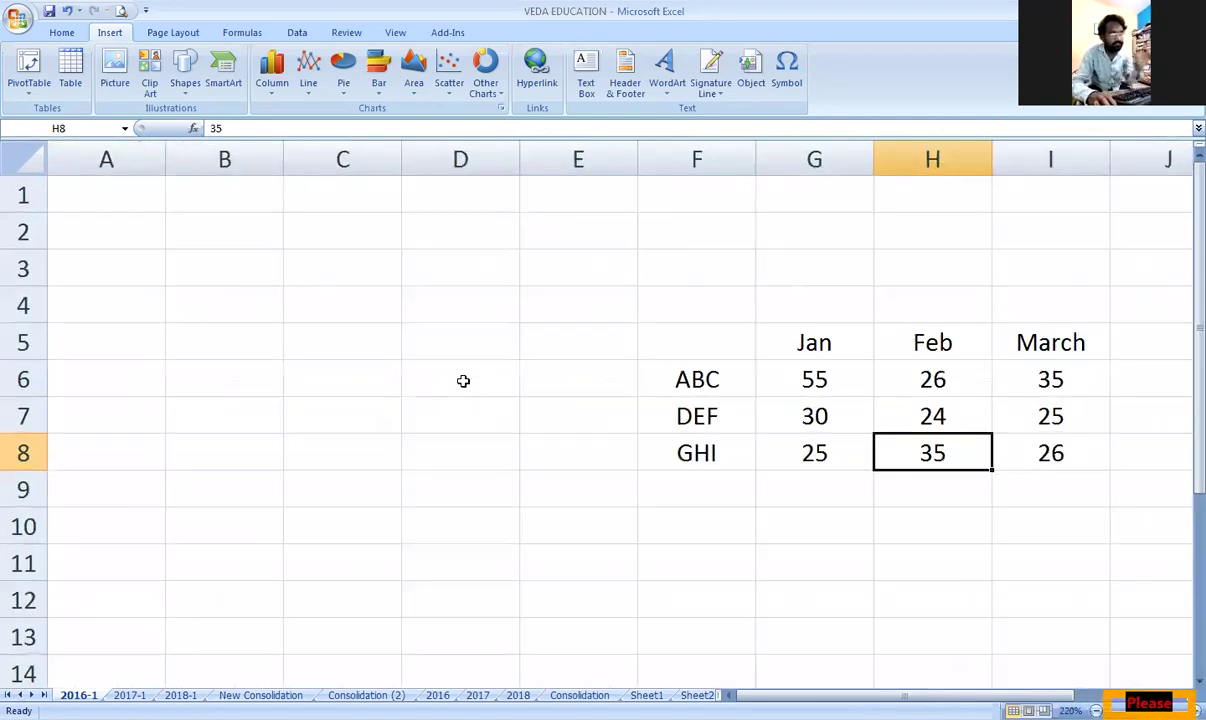
{"action": "left_click_drag", "start_coordinate": [903, 695], "coordinate": [952, 695]}
{"action": "left_click", "coordinate": [129, 695]}
{"action": "left_click_drag", "start_coordinate": [292, 197], "coordinate": [520, 286]}
{"action": "scroll", "coordinate": [470, 420], "scroll_direction": "up", "scroll_amount": 5}
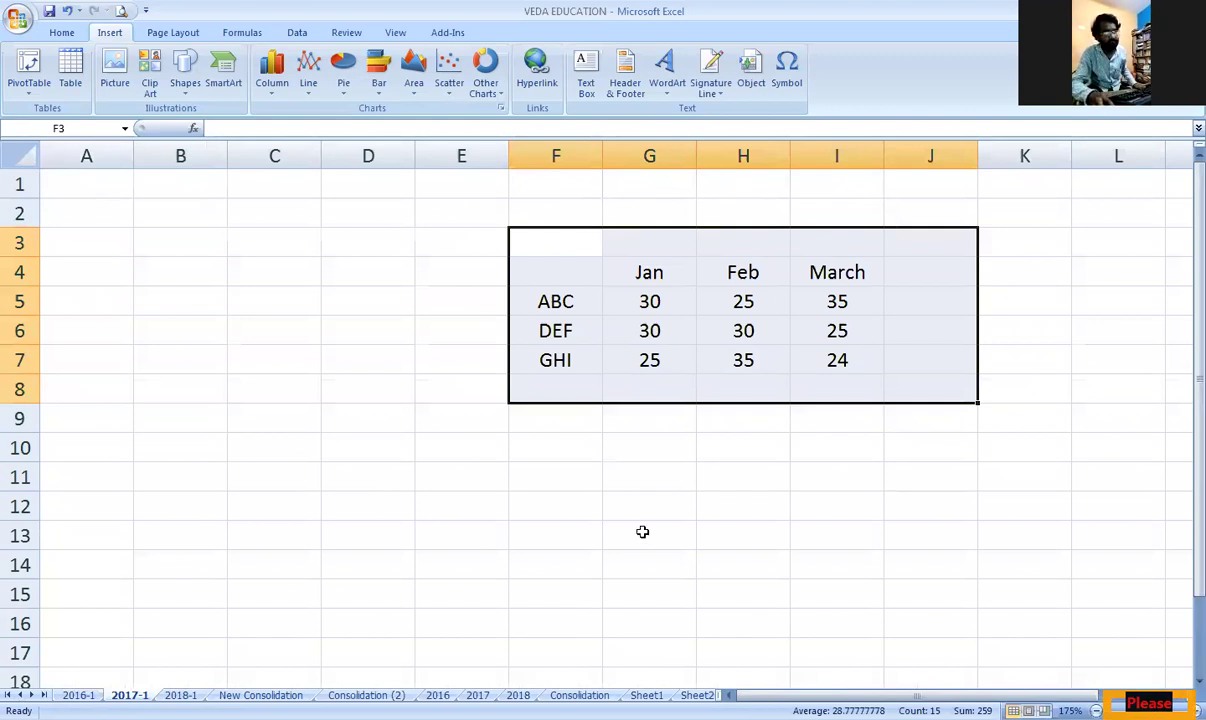
{"action": "left_click", "coordinate": [78, 695]}
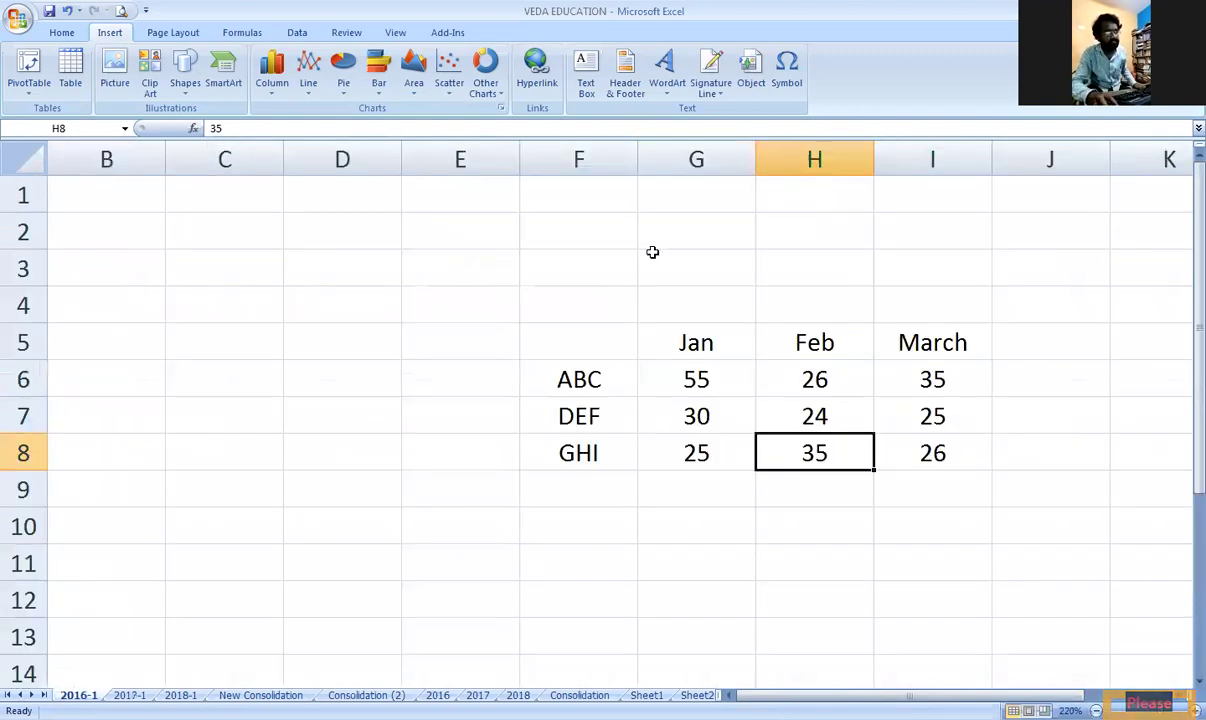
{"action": "left_click_drag", "start_coordinate": [595, 330], "coordinate": [899, 447]}
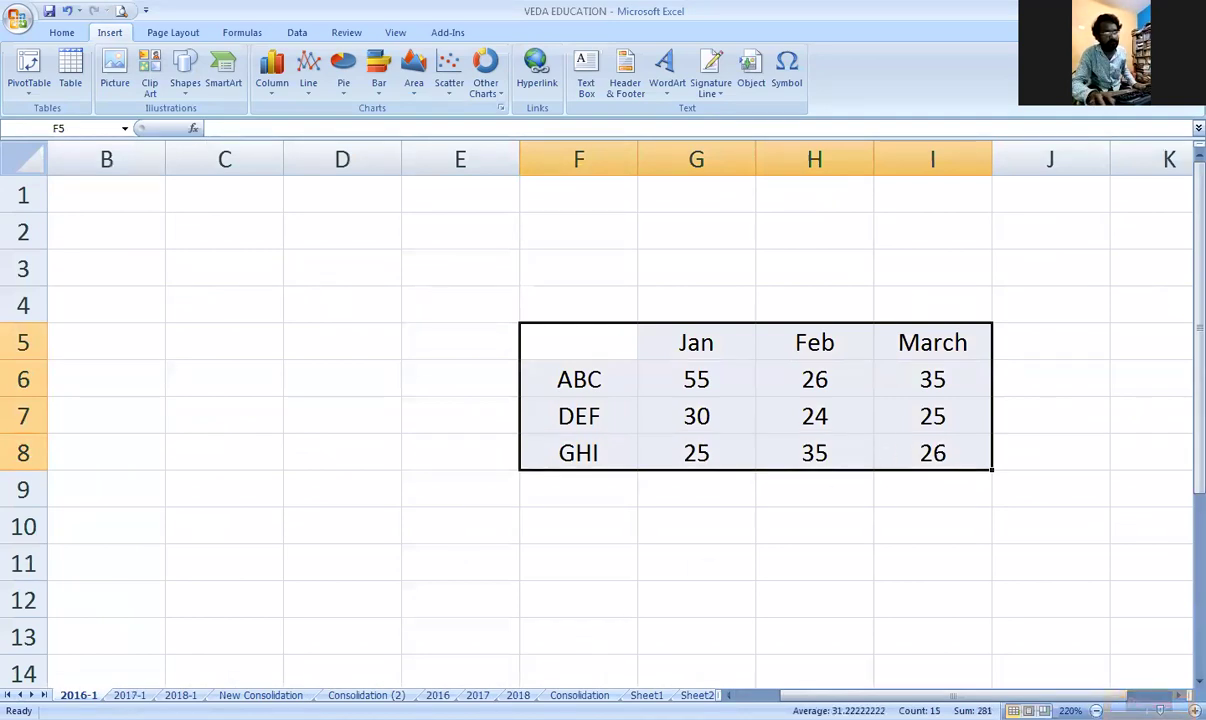
Move the 2017-1 table so it starts at cell C7.
{"action": "left_click", "coordinate": [129, 695]}
{"action": "left_click_drag", "start_coordinate": [552, 268], "coordinate": [852, 360]}
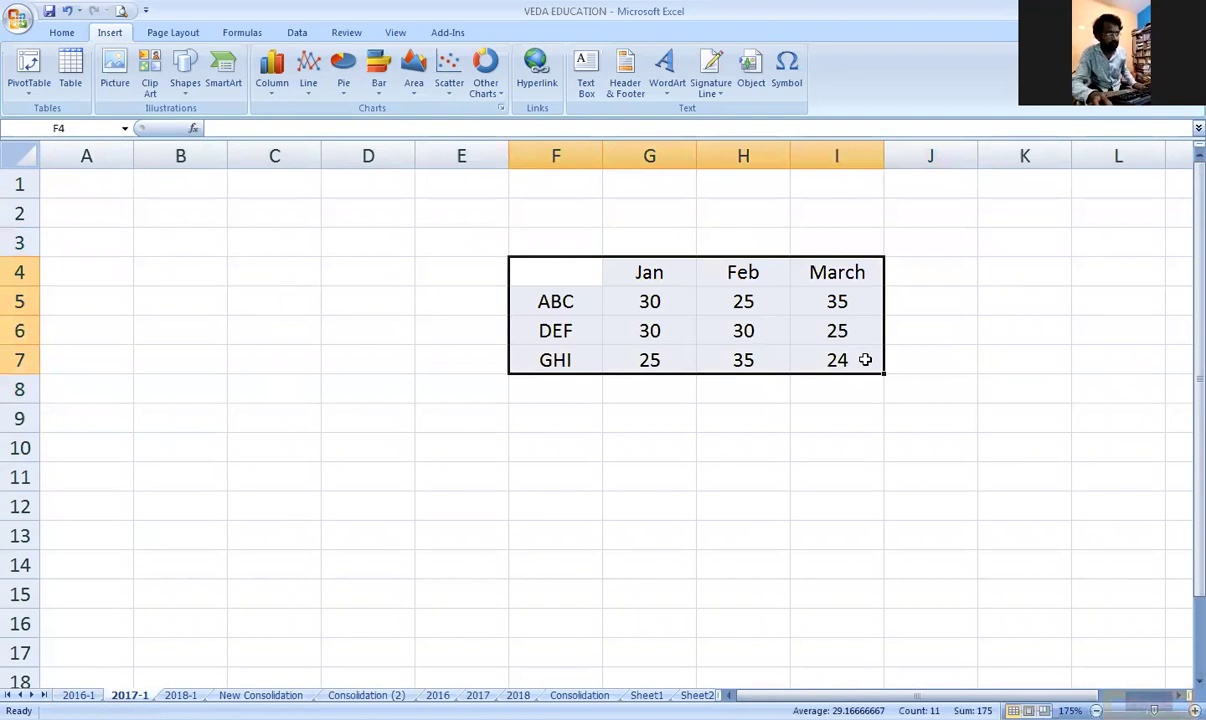
{"action": "key", "text": "ctrl+c"}
{"action": "left_click", "coordinate": [265, 370]}
{"action": "key", "text": "ctrl+v"}
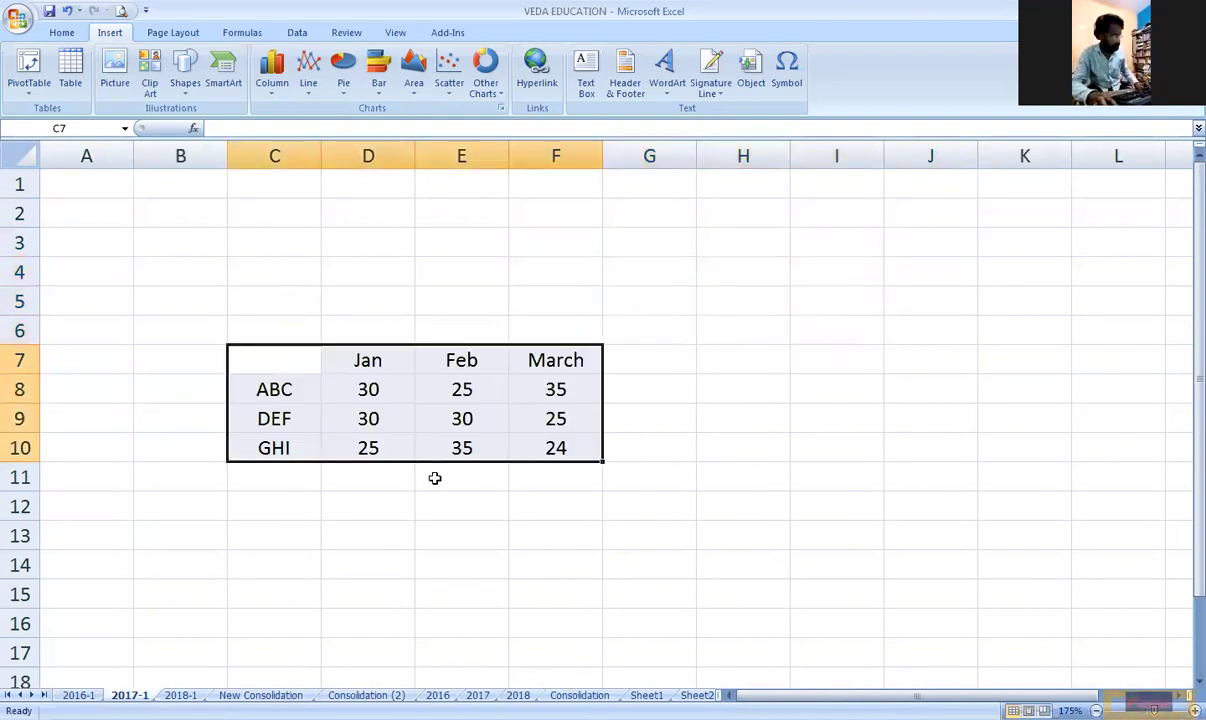
Move the 2018-1 table so it starts at cell B4, then review the year sheets.
{"action": "left_click", "coordinate": [181, 695]}
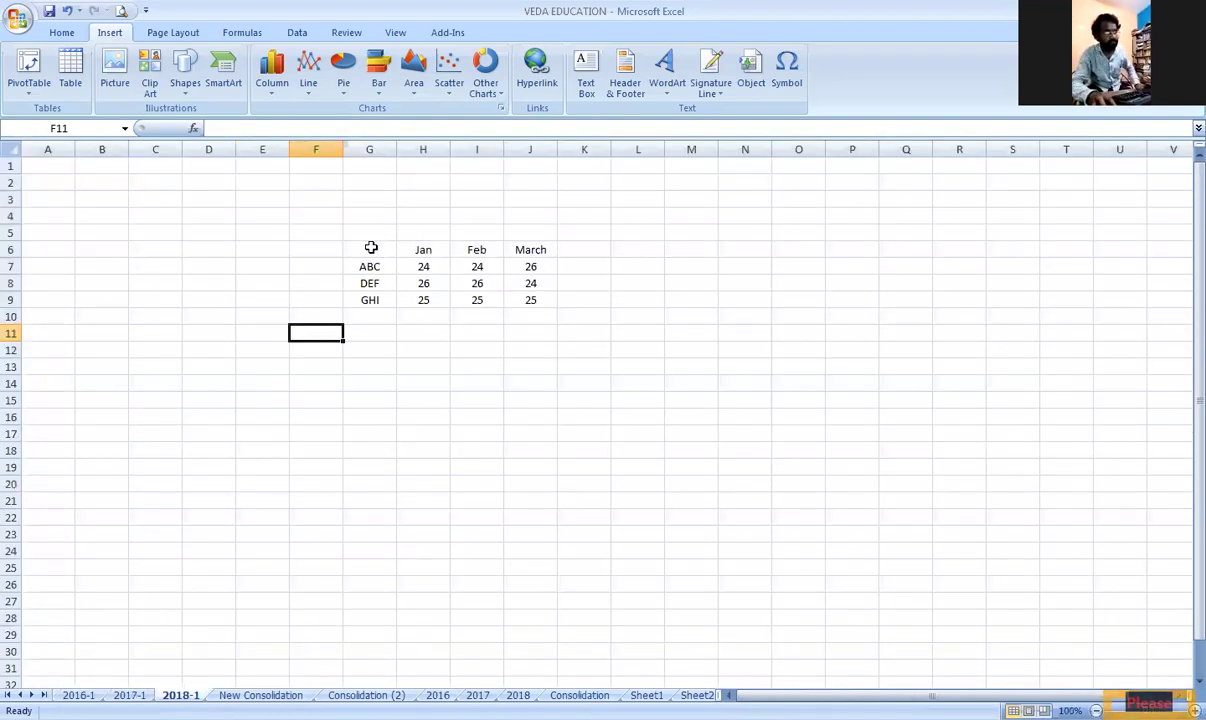
{"action": "left_click_drag", "start_coordinate": [371, 247], "coordinate": [547, 313]}
{"action": "scroll", "coordinate": [551, 329], "scroll_direction": "up", "scroll_amount": 5}
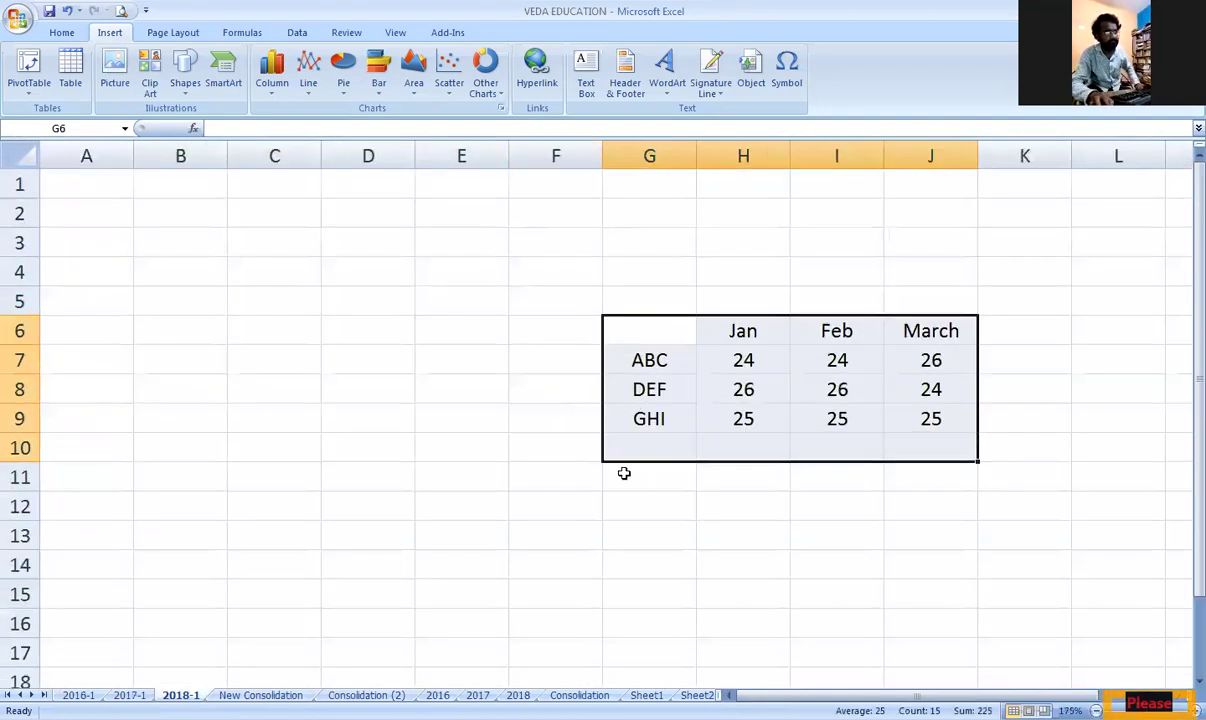
{"action": "left_click_drag", "start_coordinate": [624, 337], "coordinate": [929, 418]}
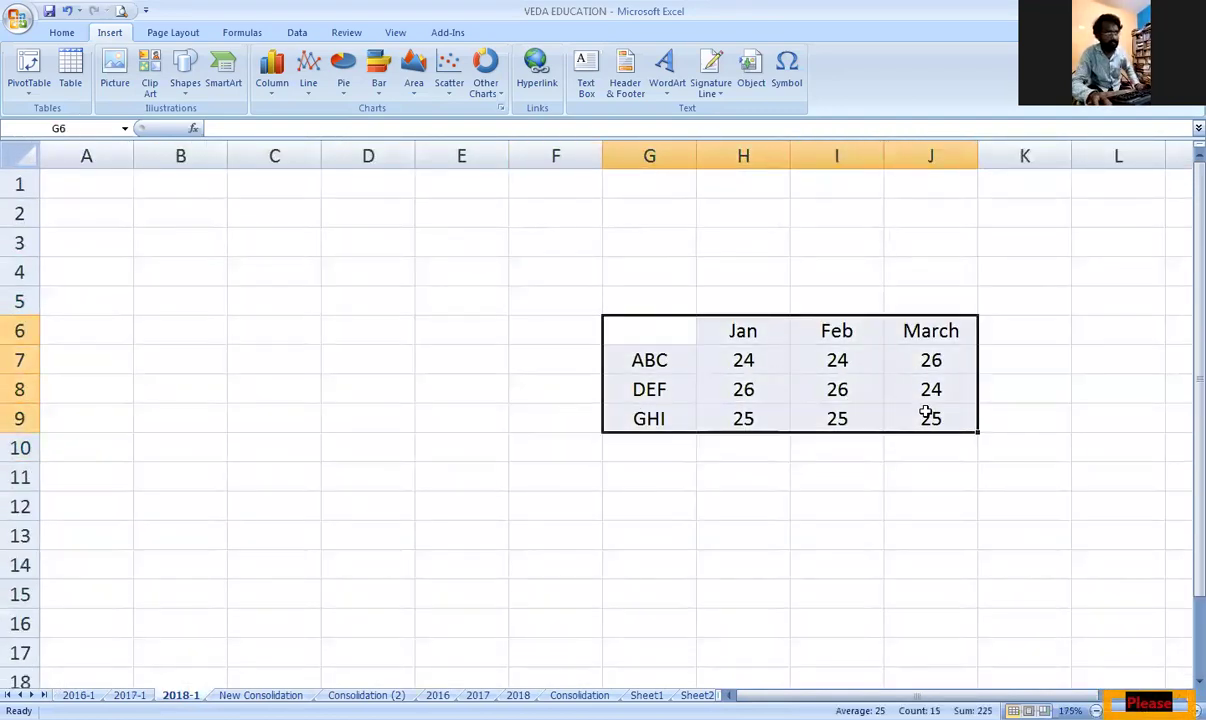
{"action": "key", "text": "ctrl+c"}
{"action": "left_click", "coordinate": [210, 268]}
{"action": "key", "text": "ctrl+v"}
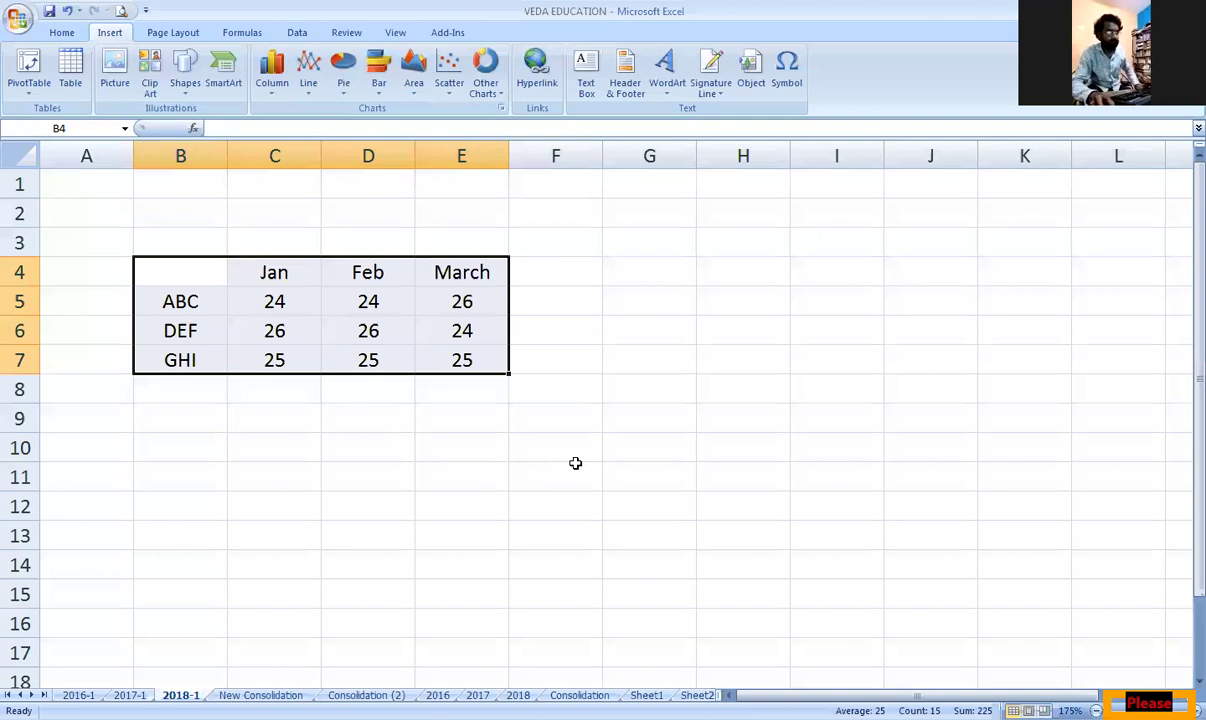
{"action": "scroll", "coordinate": [575, 462], "scroll_direction": "up", "scroll_amount": 2}
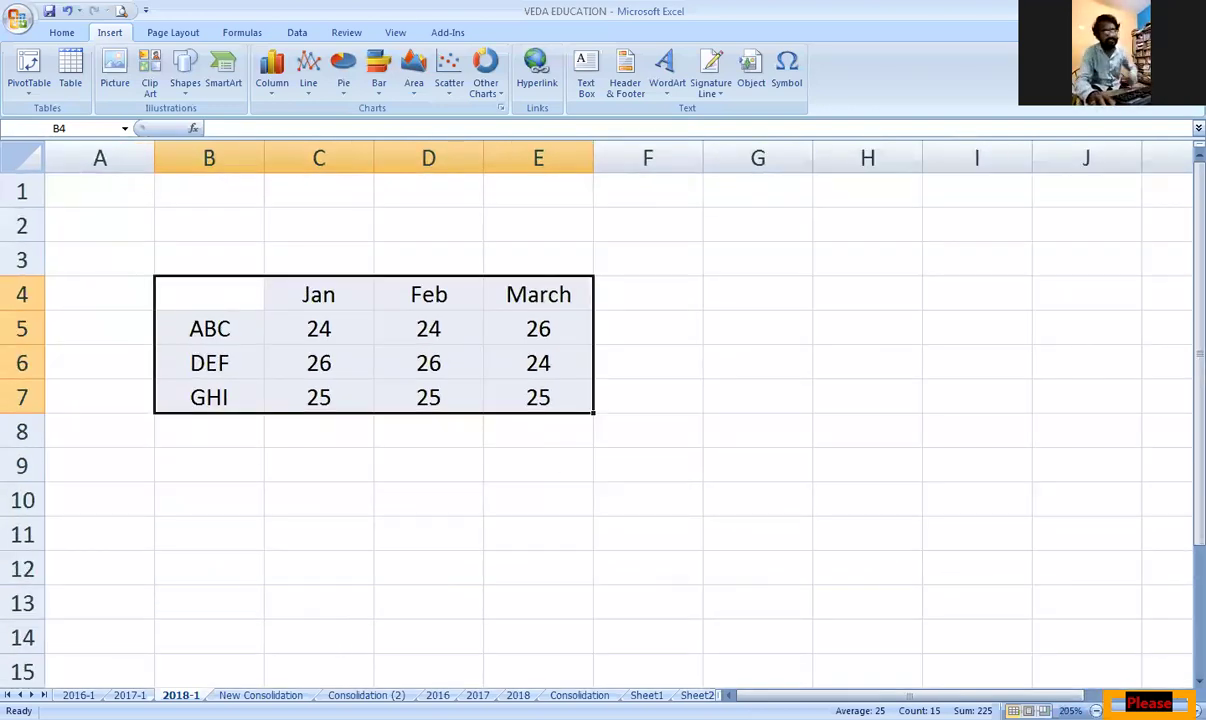
{"action": "key", "text": "ctrl+Page_Up"}
{"action": "key", "text": "ctrl+Page_Up"}
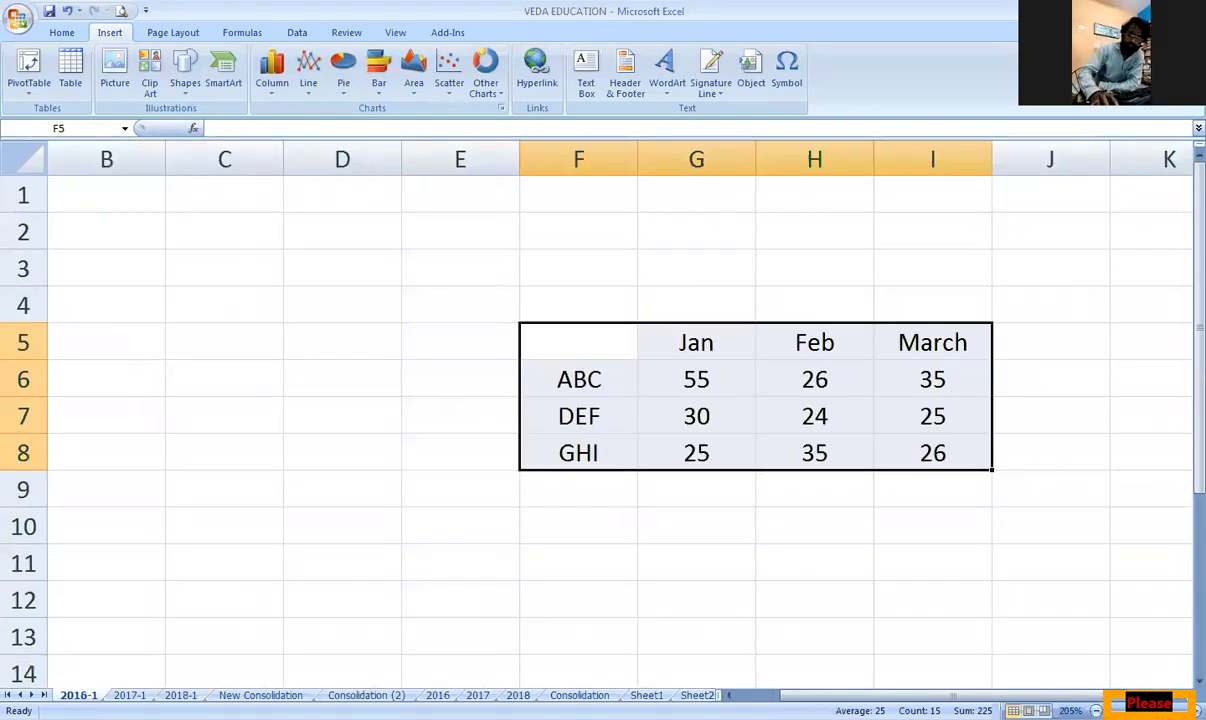
{"action": "key", "text": "ctrl+Page_Down"}
{"action": "key", "text": "ctrl+Page_Down"}
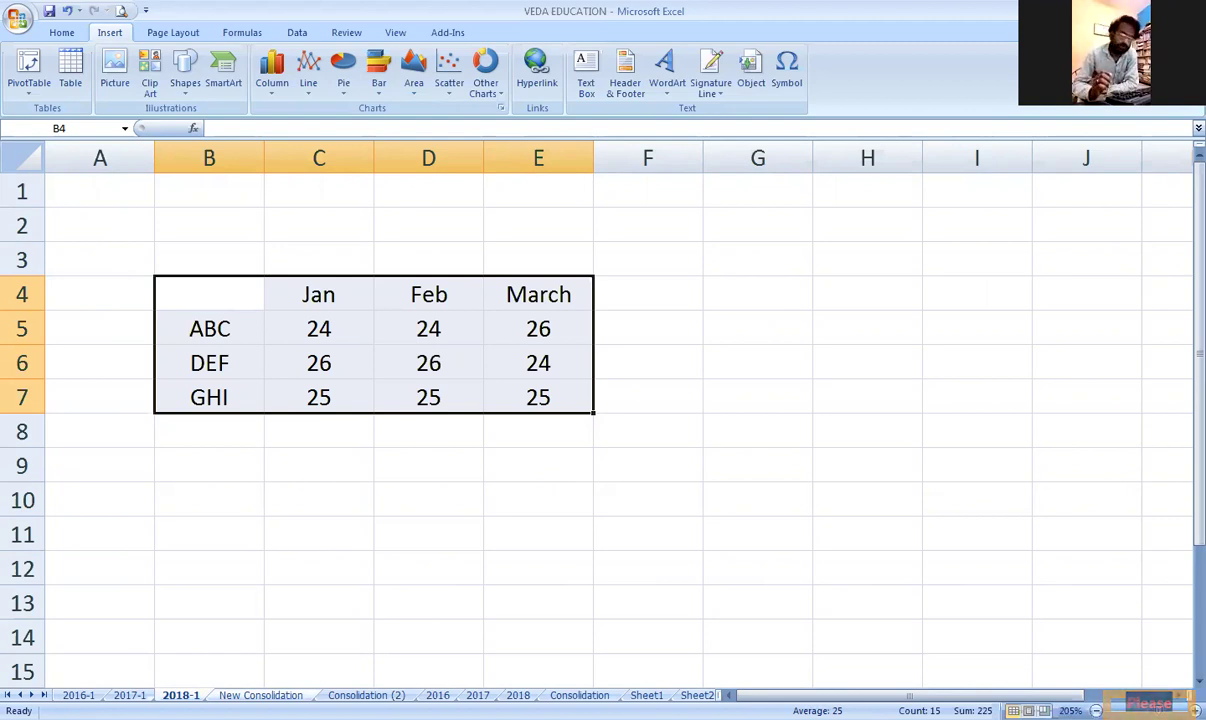
Open Data > Consolidate on the blank New Consolidation sheet, with Sum as the function.
{"action": "left_click", "coordinate": [298, 33]}
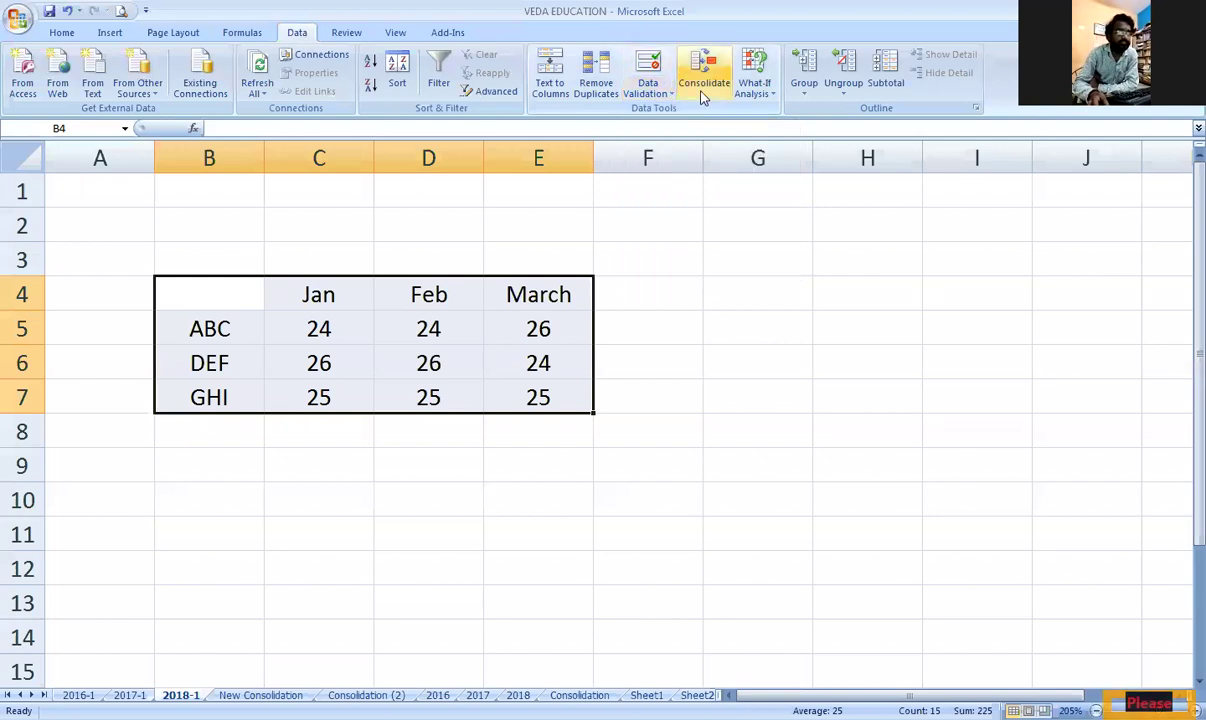
{"action": "left_click", "coordinate": [648, 362]}
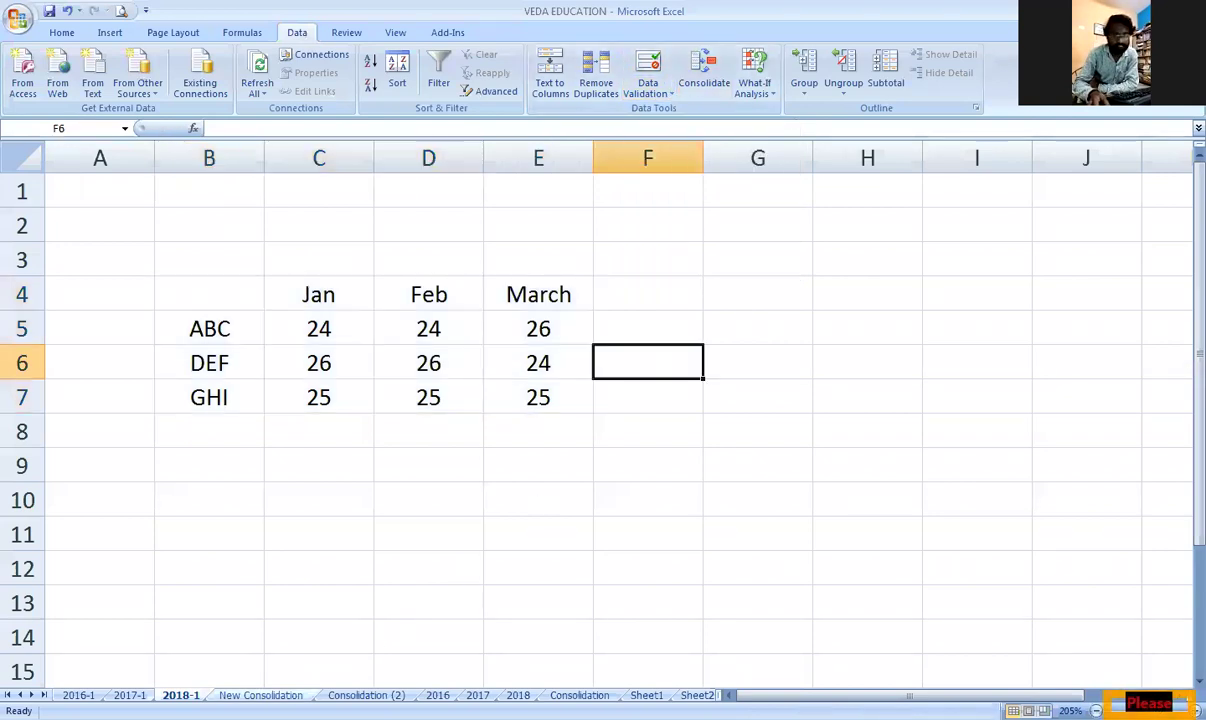
{"action": "key", "text": "ctrl+Page_Down"}
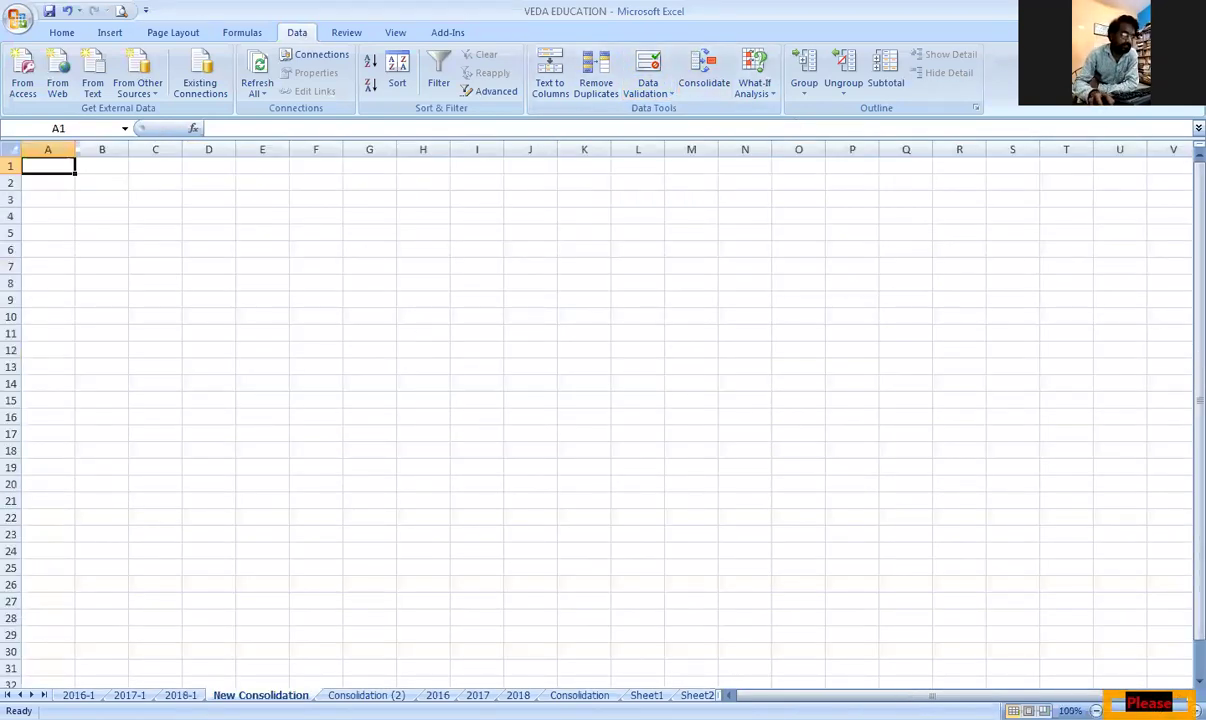
{"action": "scroll", "coordinate": [311, 297], "scroll_direction": "up", "scroll_amount": 5}
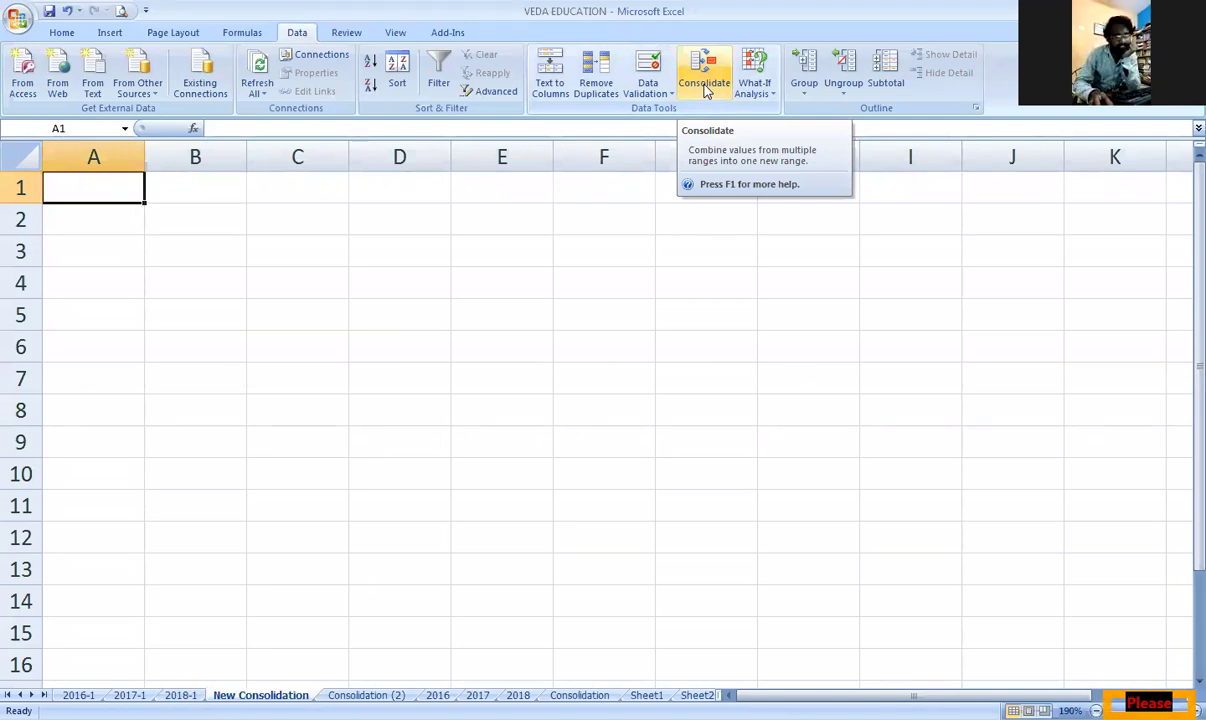
{"action": "left_click", "coordinate": [702, 88]}
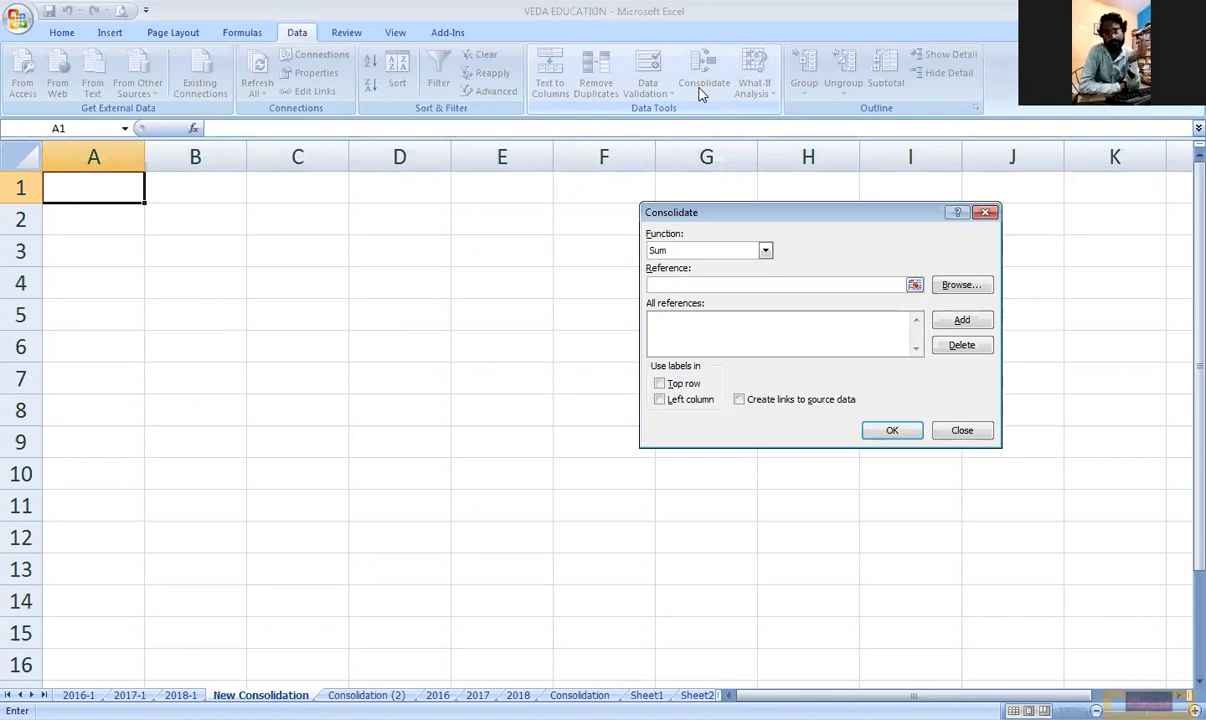
Review the summary functions and keep Sum as the consolidation function.
{"action": "left_click", "coordinate": [765, 251]}
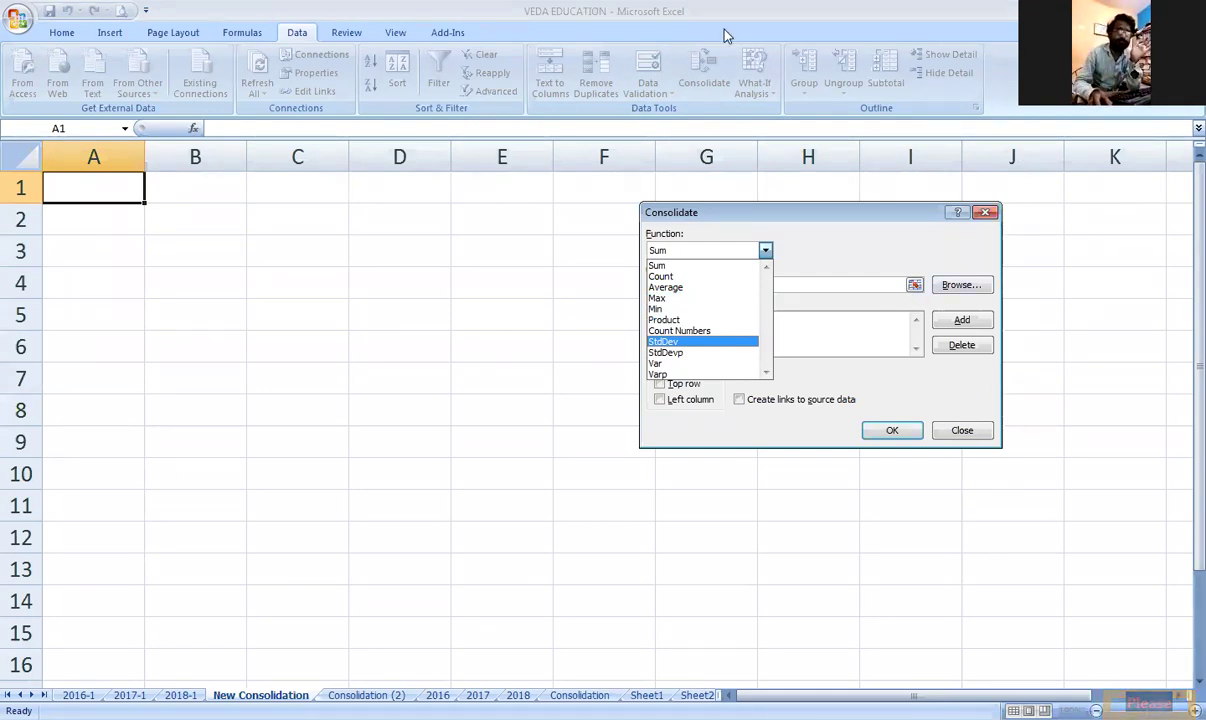
{"action": "left_click", "coordinate": [808, 127]}
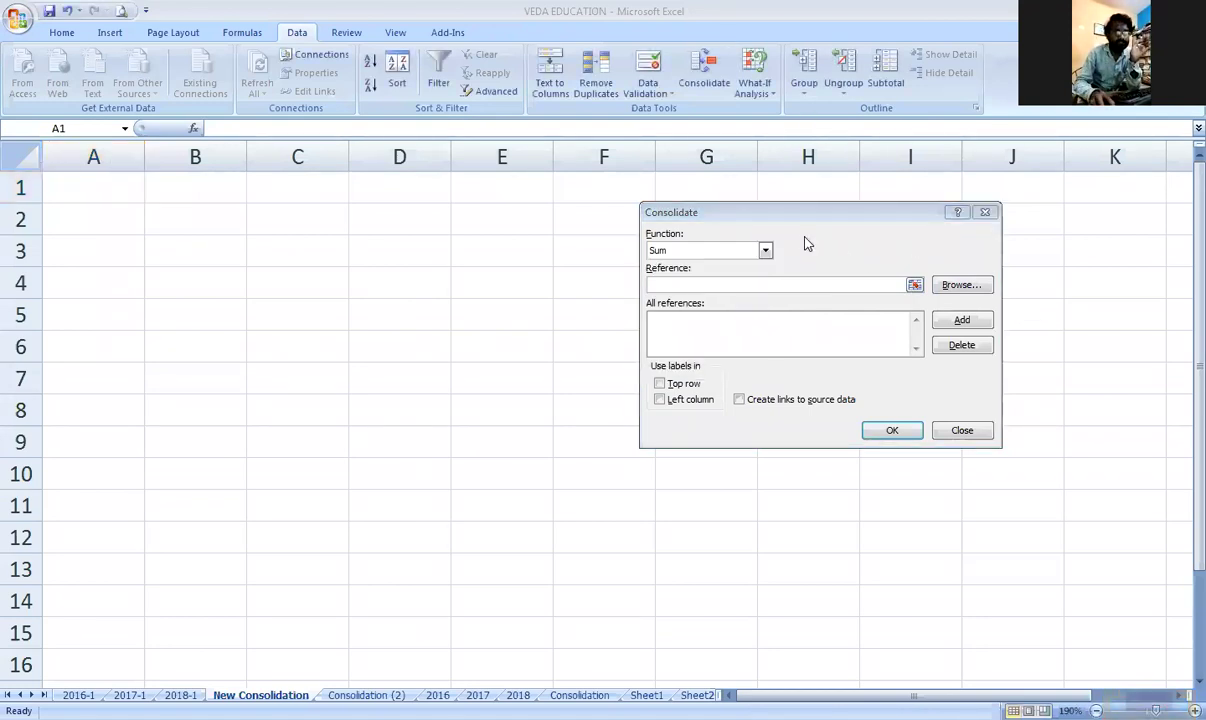
Add '2016-1'!F5:I8 as the first consolidation source range.
{"action": "left_click", "coordinate": [914, 286]}
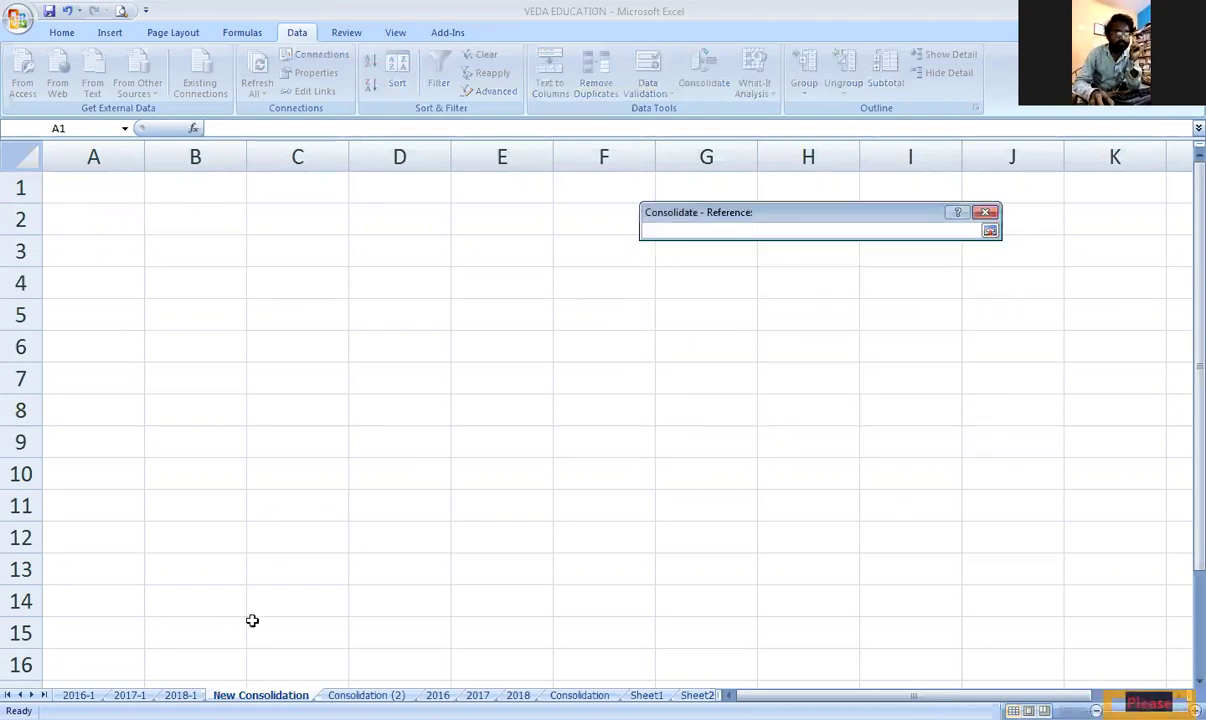
{"action": "left_click", "coordinate": [78, 695]}
{"action": "left_click_drag", "start_coordinate": [581, 342], "coordinate": [929, 447]}
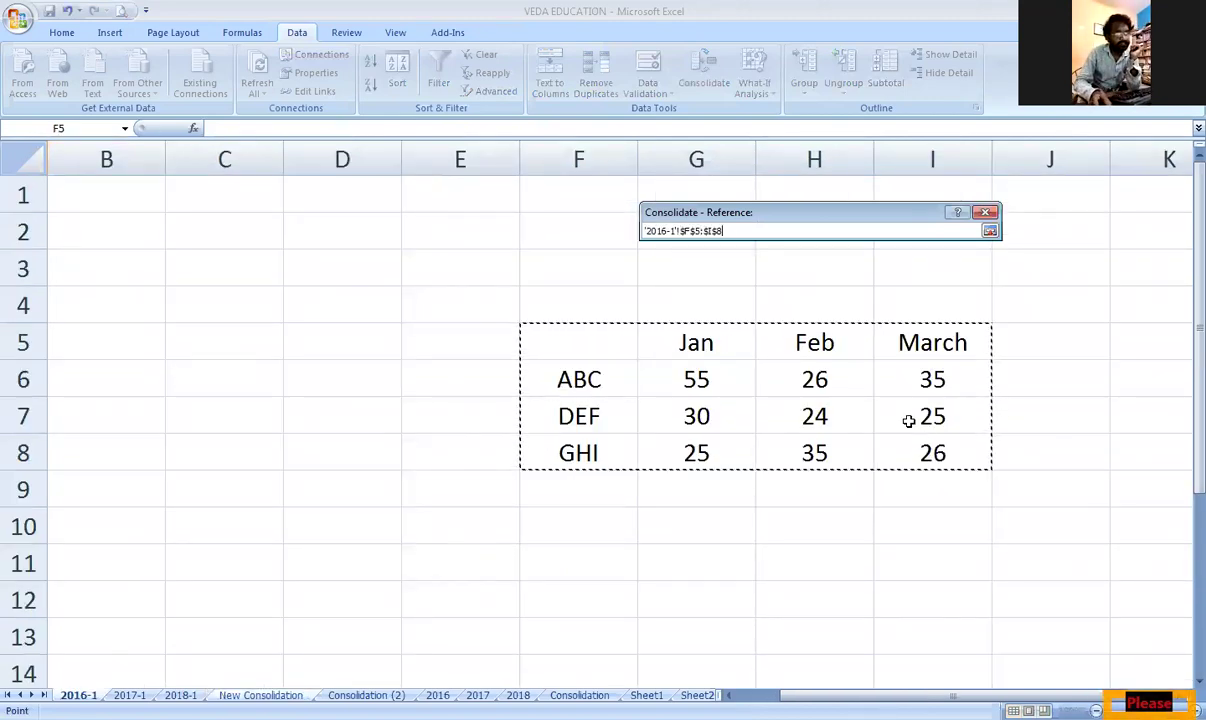
{"action": "left_click", "coordinate": [990, 232]}
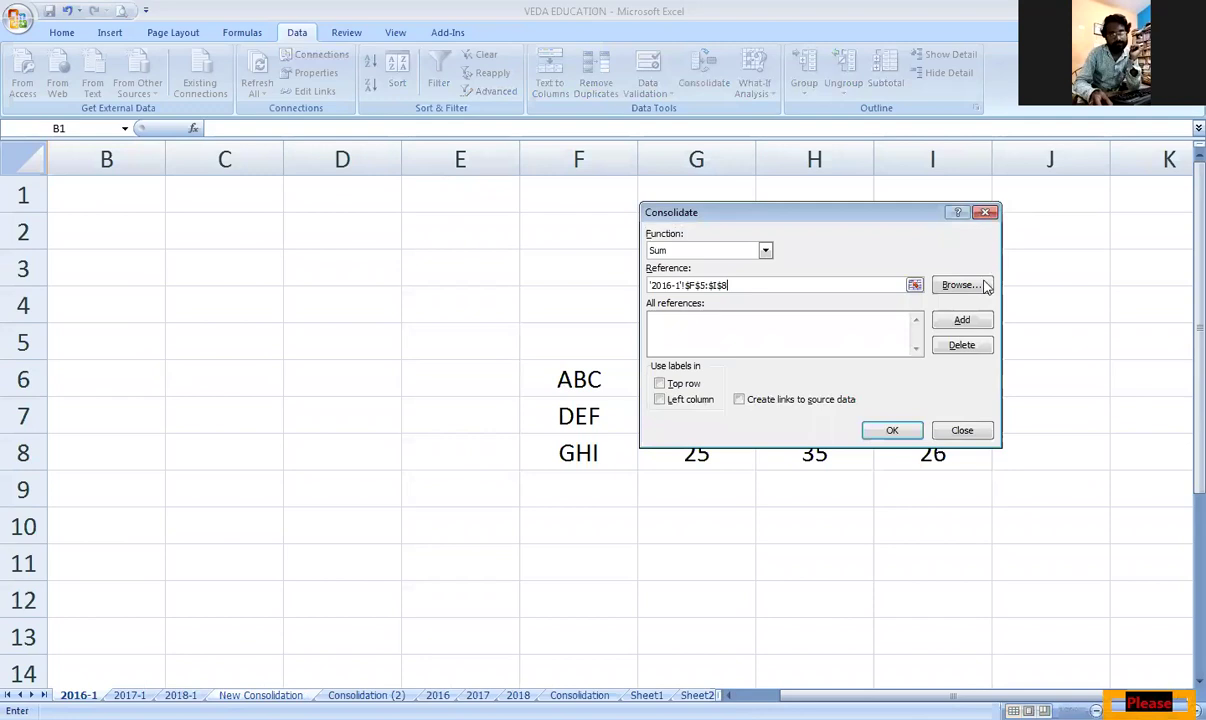
{"action": "left_click", "coordinate": [966, 321]}
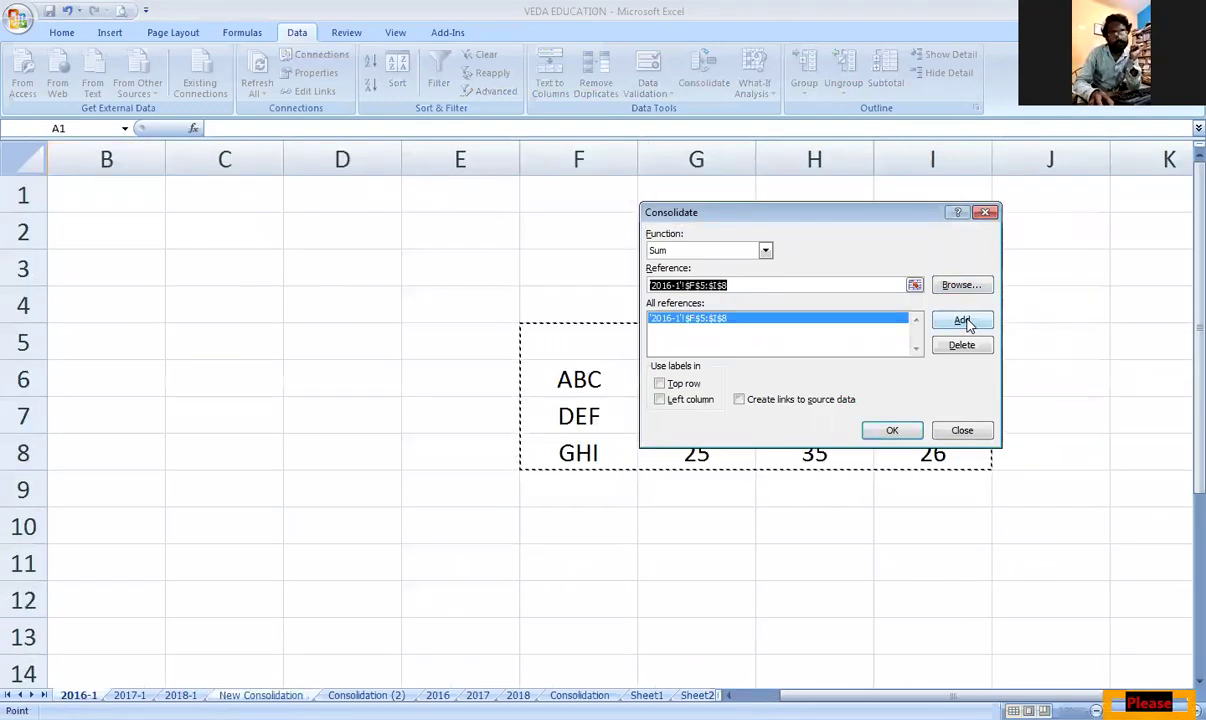
Add '2017-1'!C7:F10 as the second source range.
{"action": "left_click", "coordinate": [914, 285]}
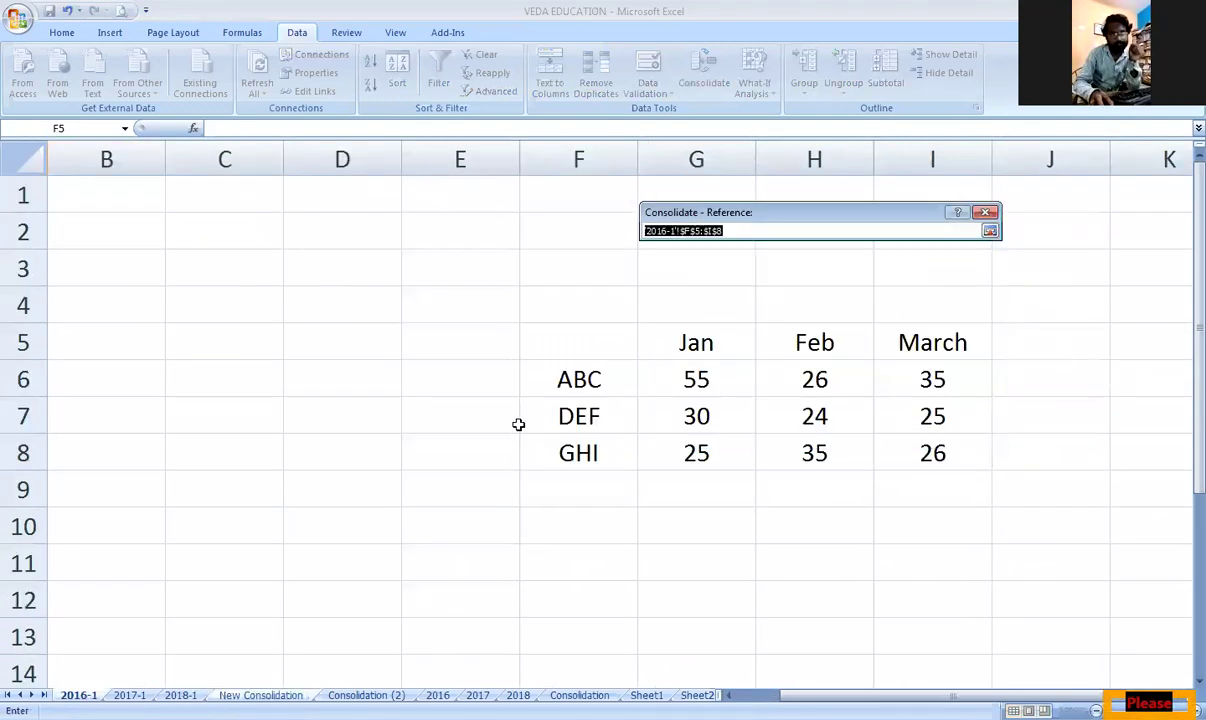
{"action": "left_click", "coordinate": [129, 694]}
{"action": "left_click", "coordinate": [290, 355]}
{"action": "left_click_drag", "start_coordinate": [319, 383], "coordinate": [556, 447]}
{"action": "left_click", "coordinate": [990, 231]}
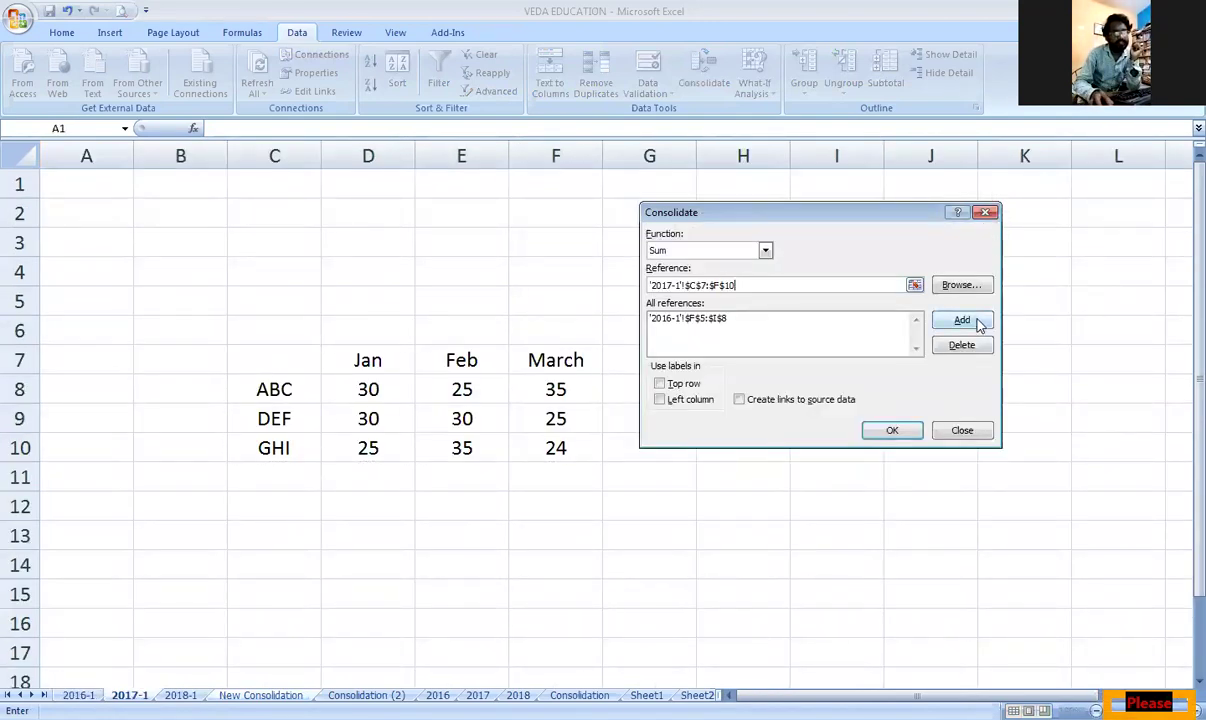
{"action": "left_click", "coordinate": [975, 321]}
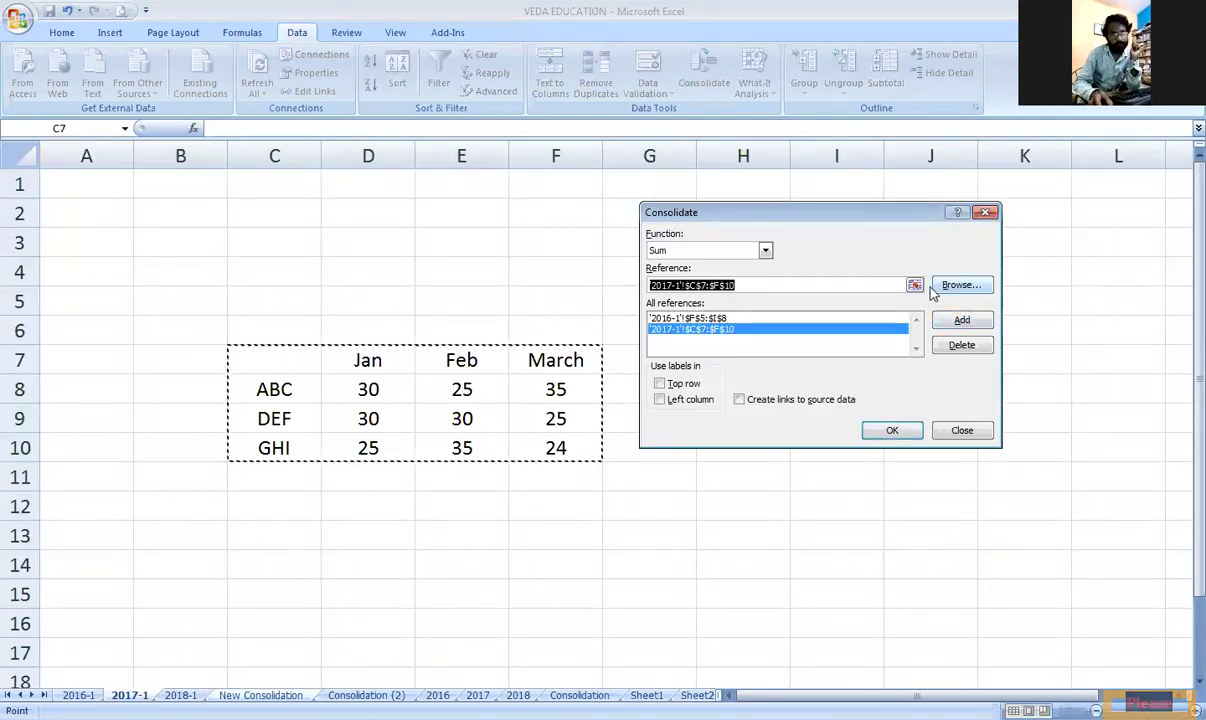
Add '2018-1'!B4:E7 as the third source range.
{"action": "left_click", "coordinate": [914, 285]}
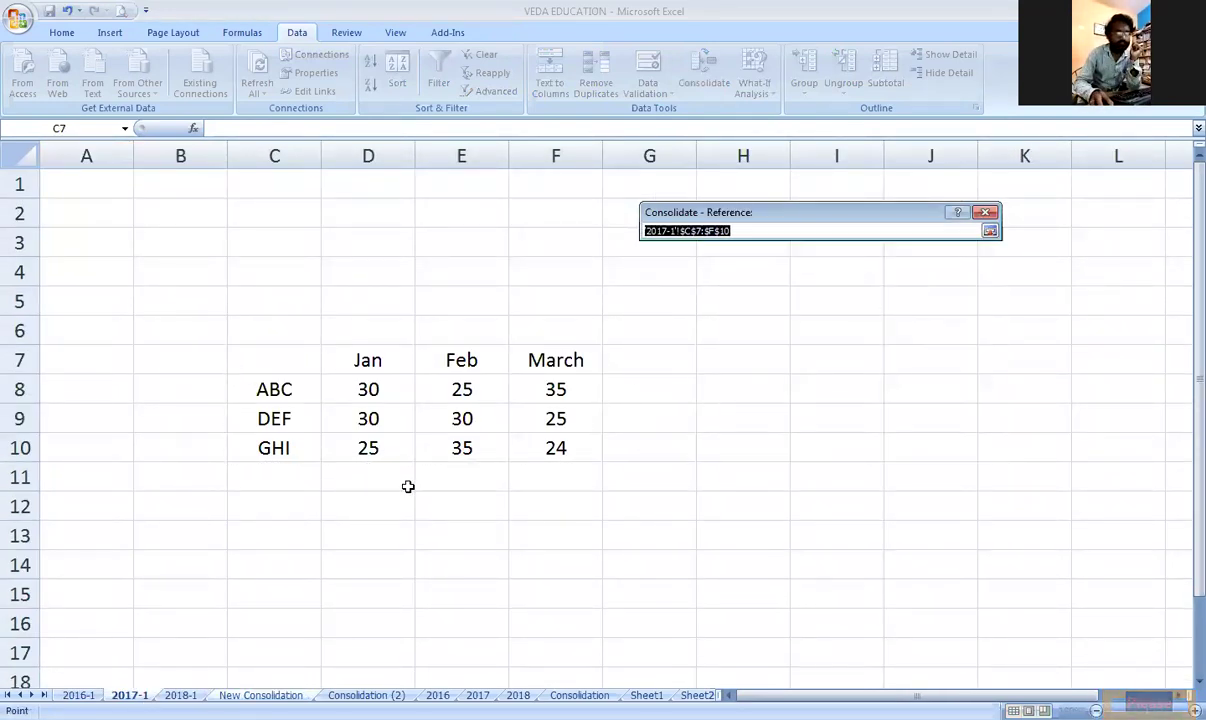
{"action": "left_click", "coordinate": [181, 695]}
{"action": "left_click_drag", "start_coordinate": [228, 290], "coordinate": [555, 396]}
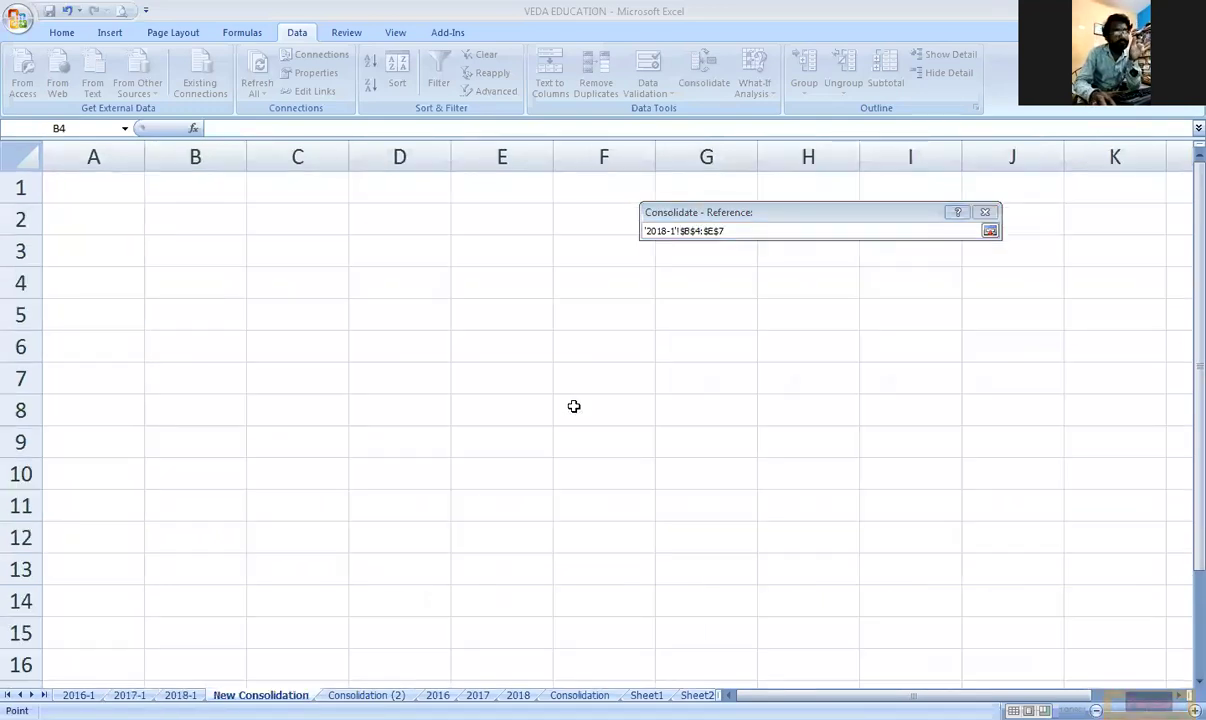
{"action": "left_click", "coordinate": [989, 231]}
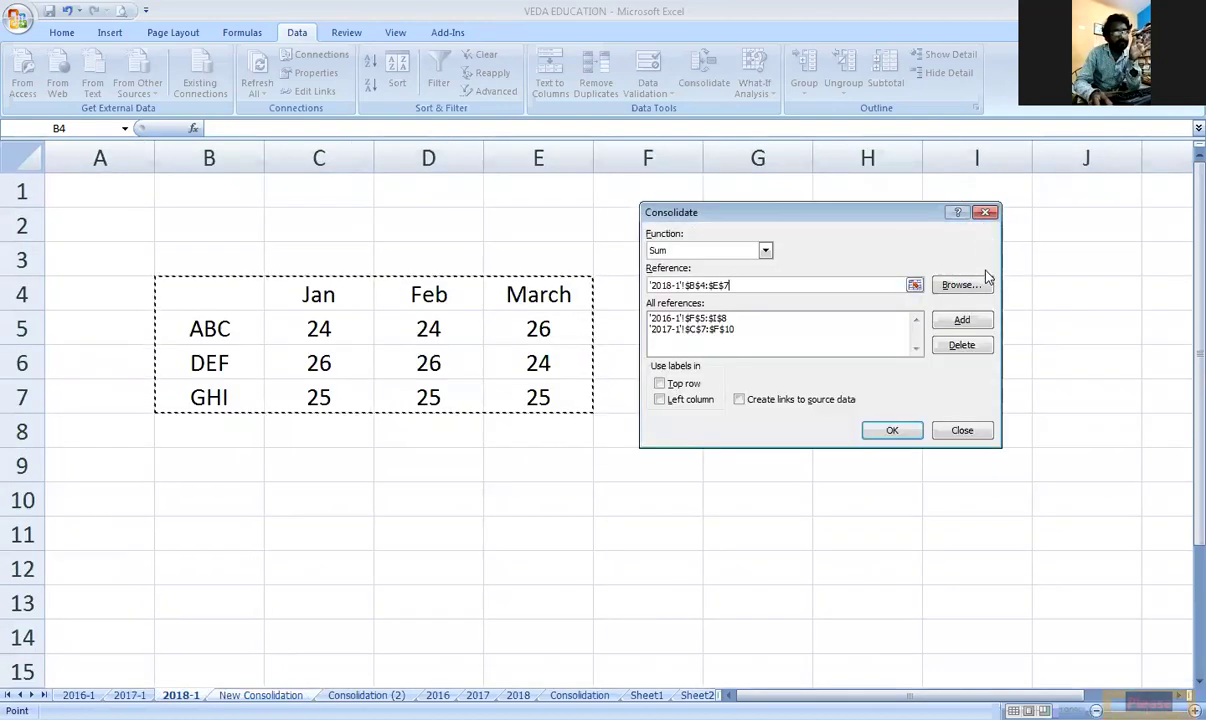
{"action": "left_click", "coordinate": [964, 320]}
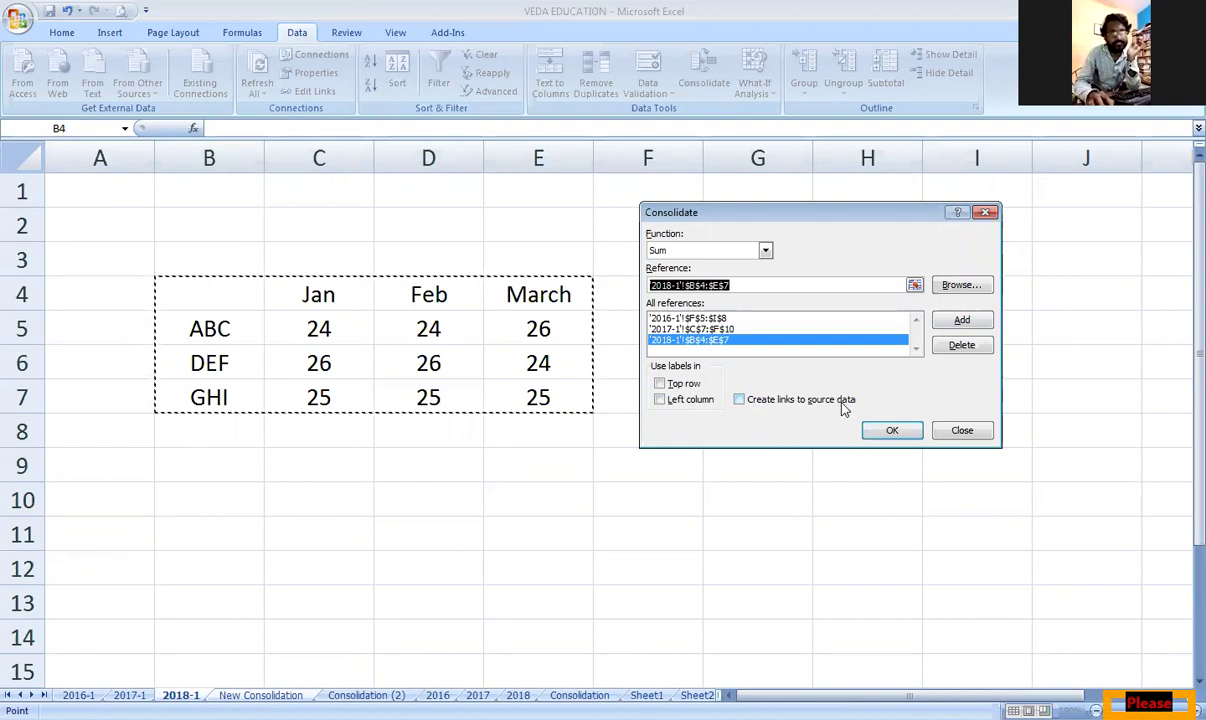
Consolidate using Top row, Left column and Create links to source data, then widen column A.
{"action": "left_click", "coordinate": [659, 384]}
{"action": "left_click", "coordinate": [659, 399]}
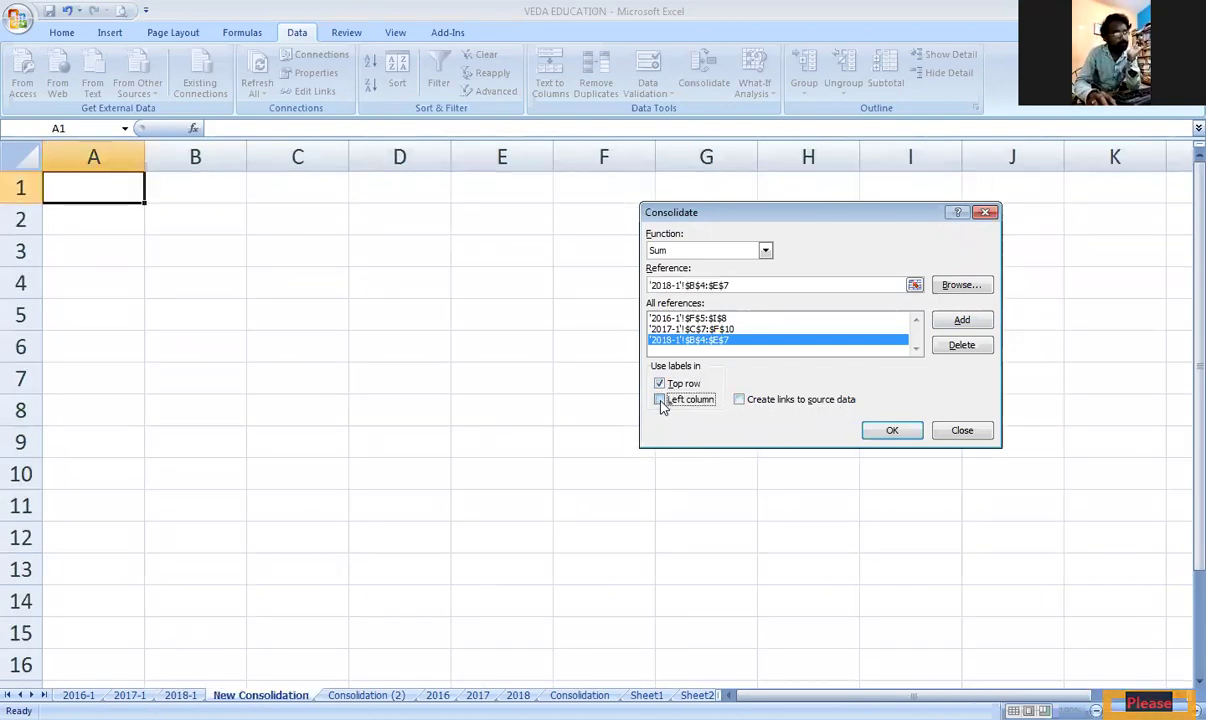
{"action": "left_click", "coordinate": [739, 400]}
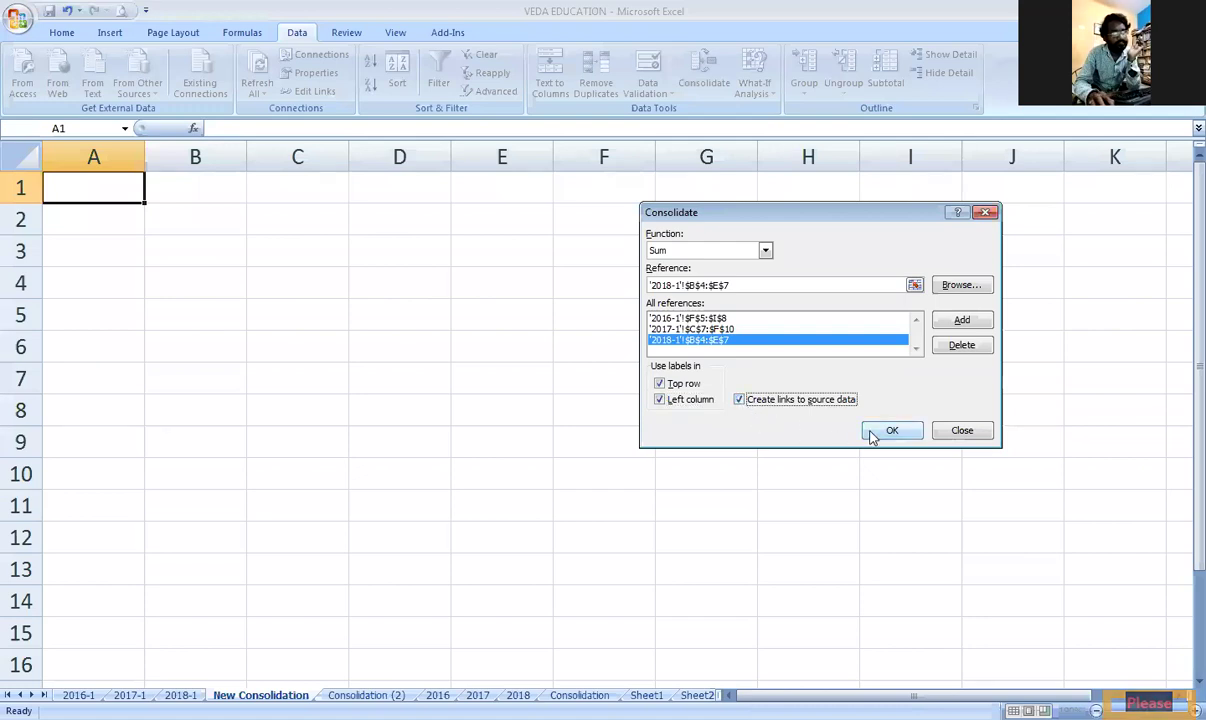
{"action": "left_click", "coordinate": [891, 431]}
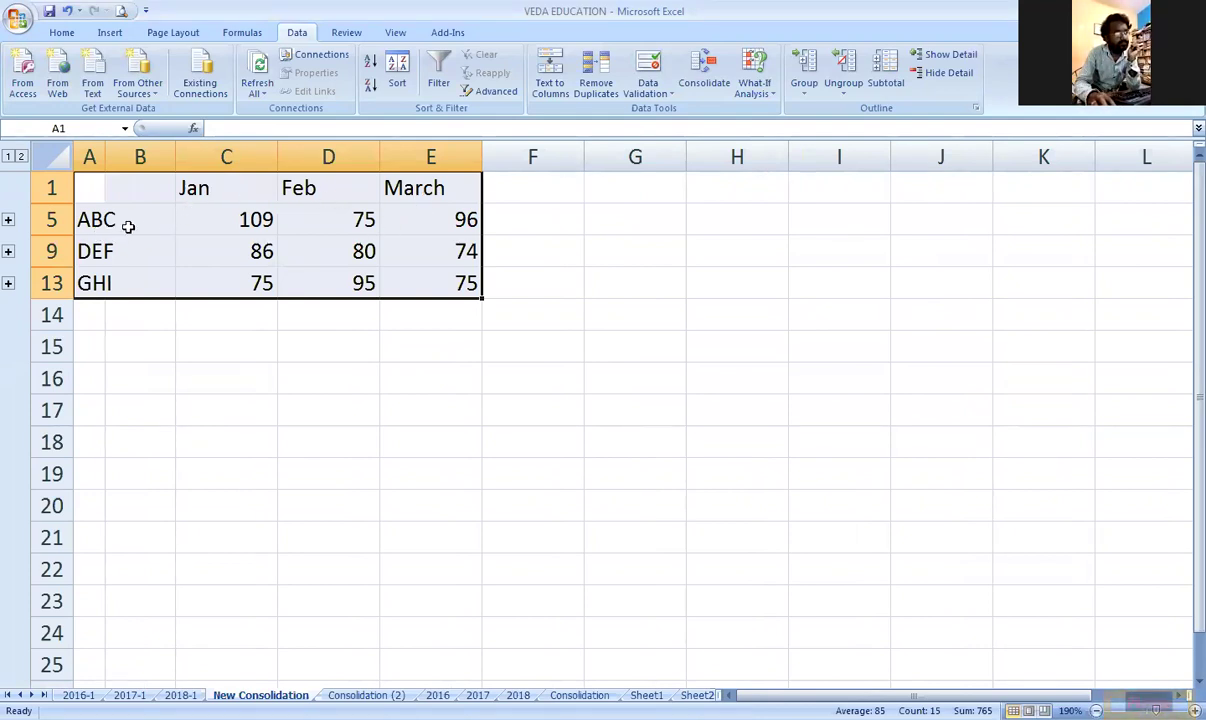
{"action": "left_click_drag", "start_coordinate": [103, 156], "coordinate": [122, 156]}
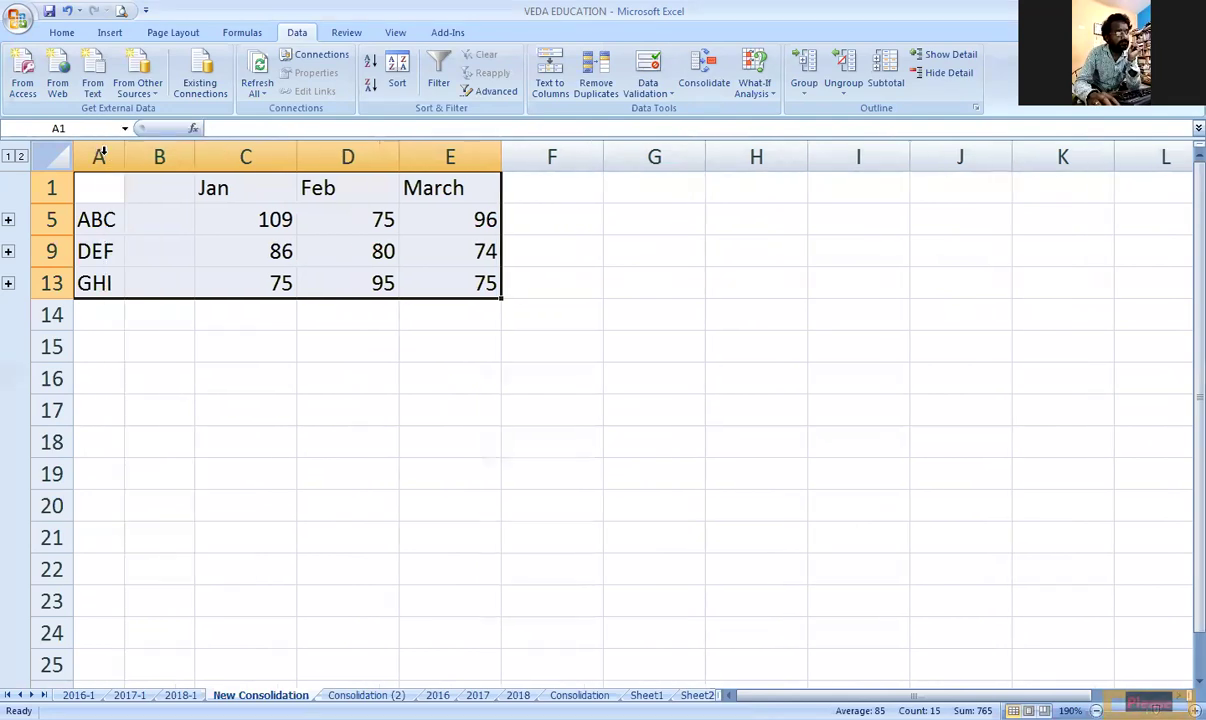
{"action": "left_click", "coordinate": [233, 220]}
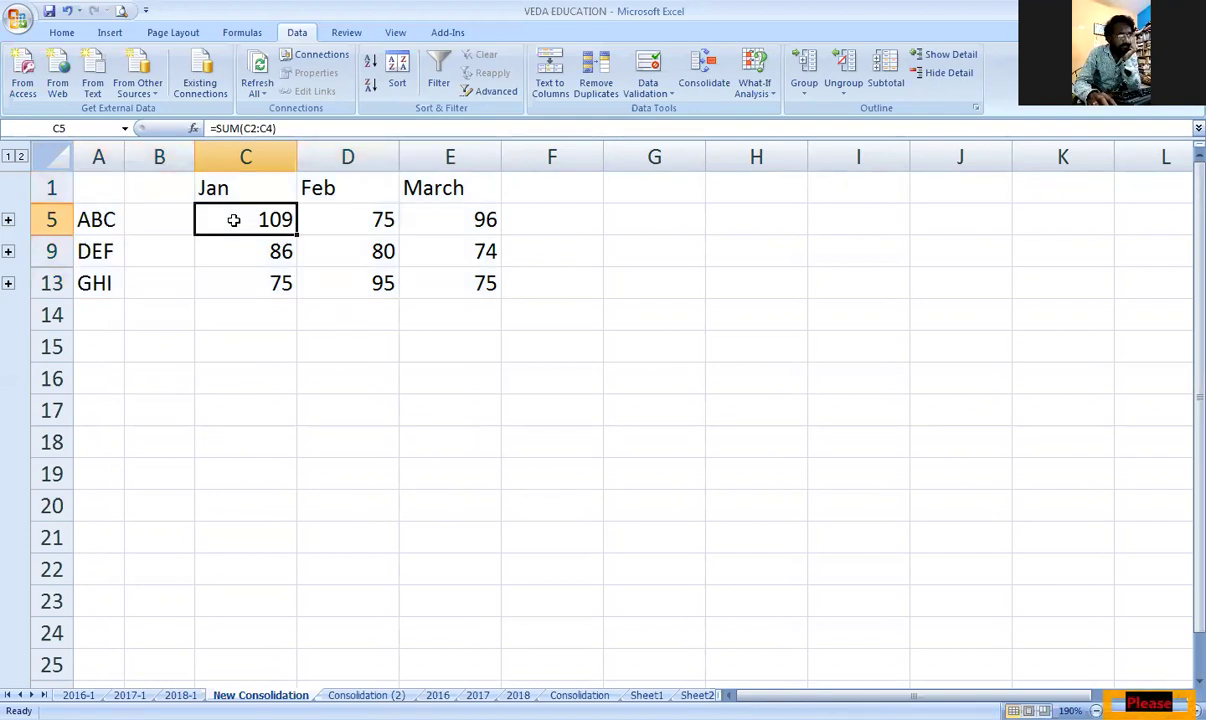
{"action": "left_click", "coordinate": [78, 695]}
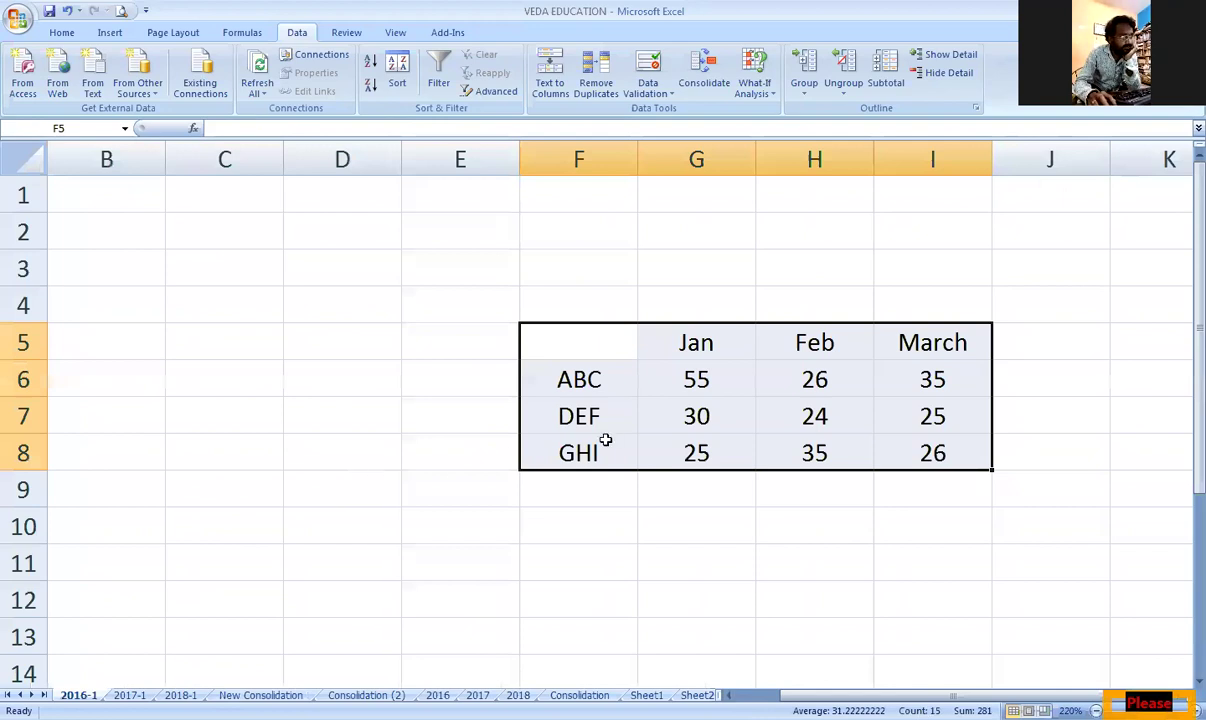
{"action": "left_click", "coordinate": [706, 382]}
{"action": "left_click", "coordinate": [129, 695]}
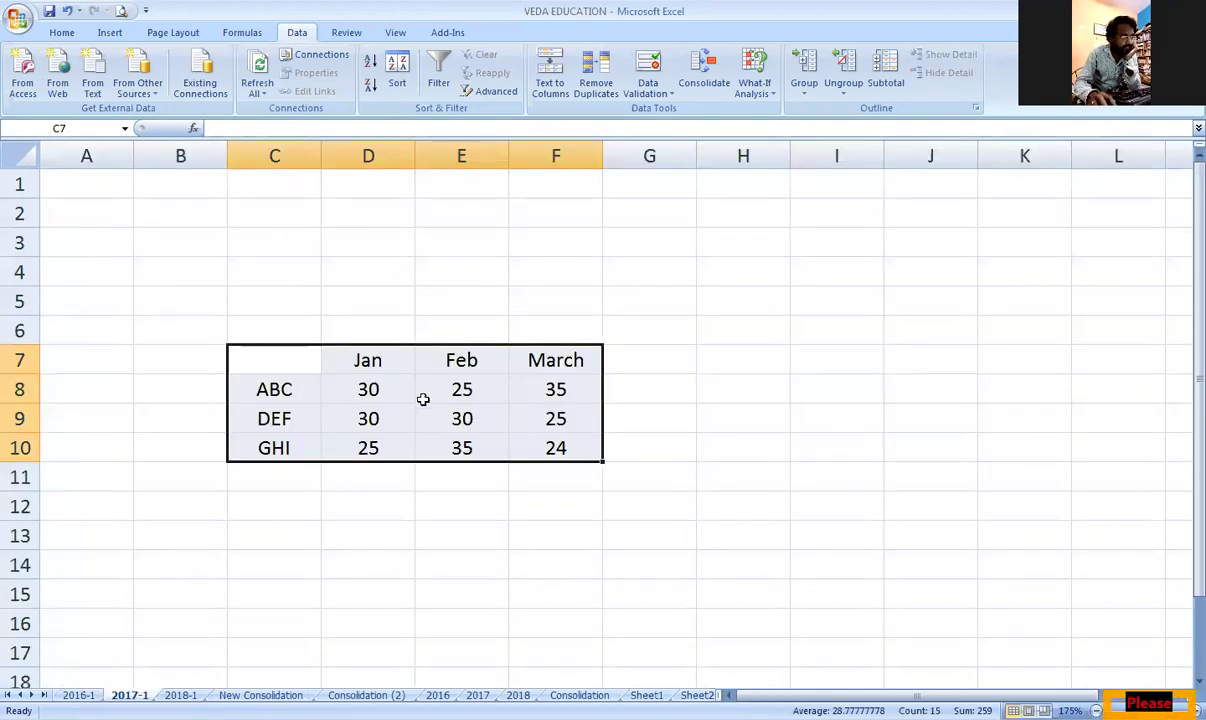
{"action": "left_click", "coordinate": [180, 695]}
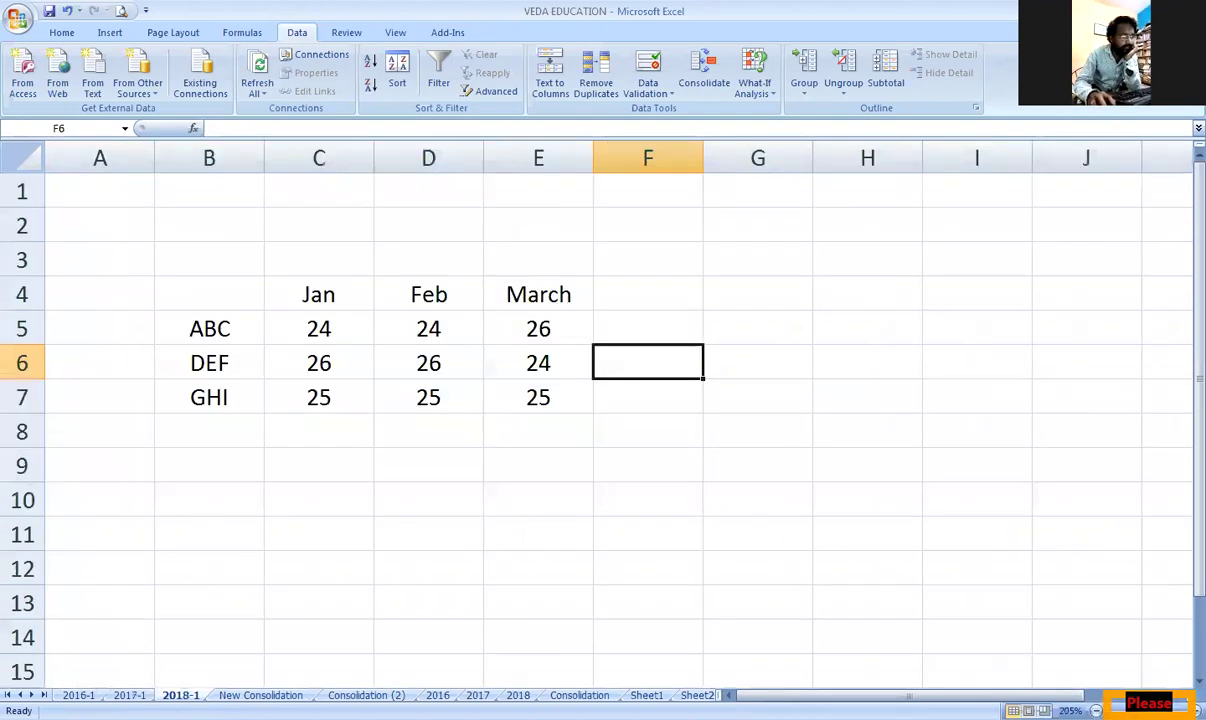
{"action": "left_click", "coordinate": [322, 328]}
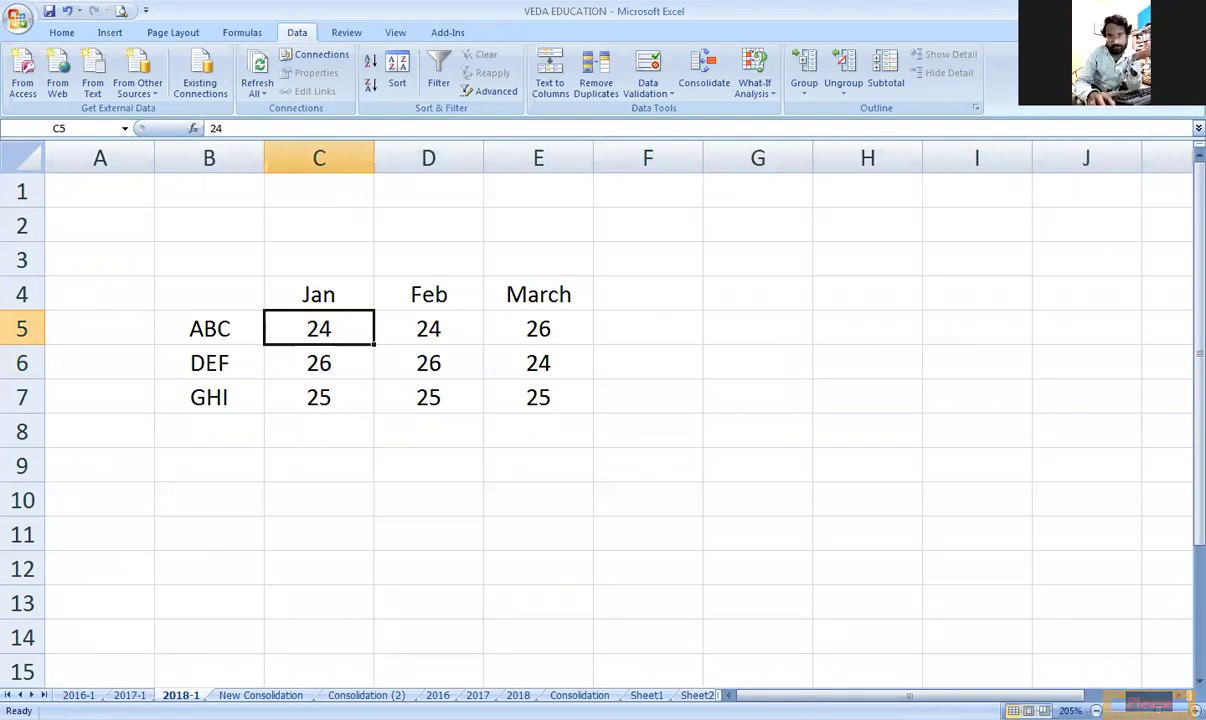
{"action": "left_click", "coordinate": [258, 695]}
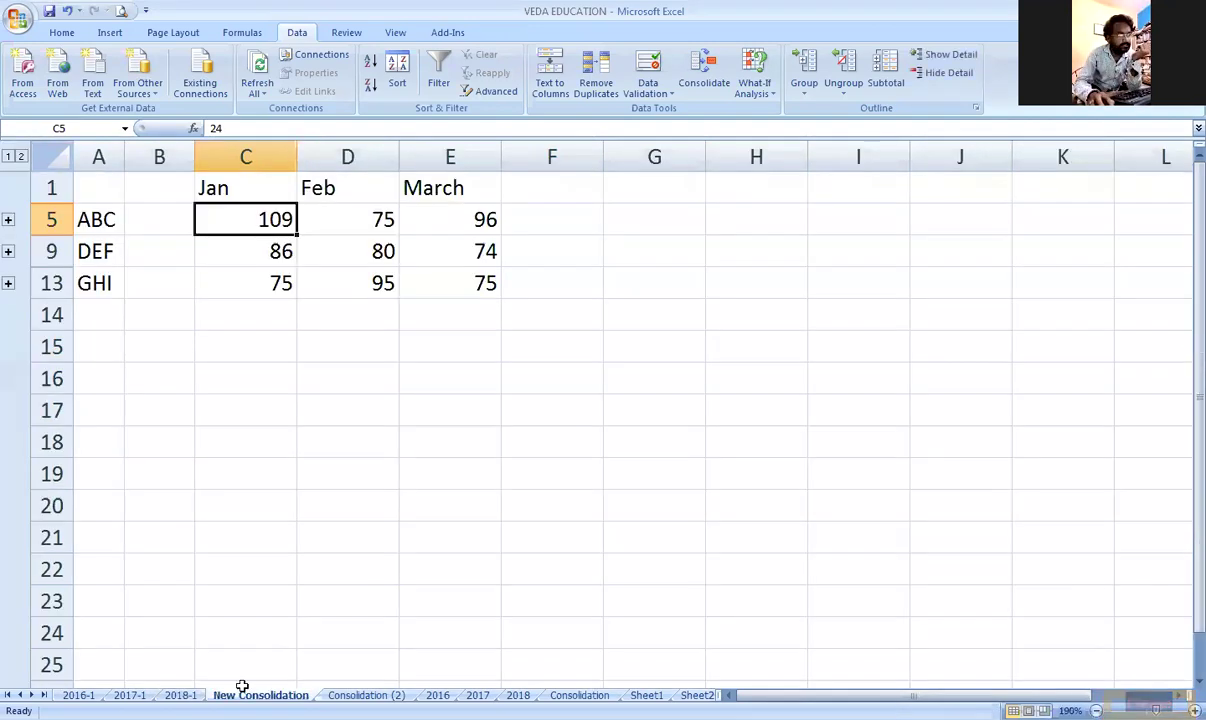
{"action": "left_click", "coordinate": [348, 228]}
{"action": "left_click", "coordinate": [78, 695]}
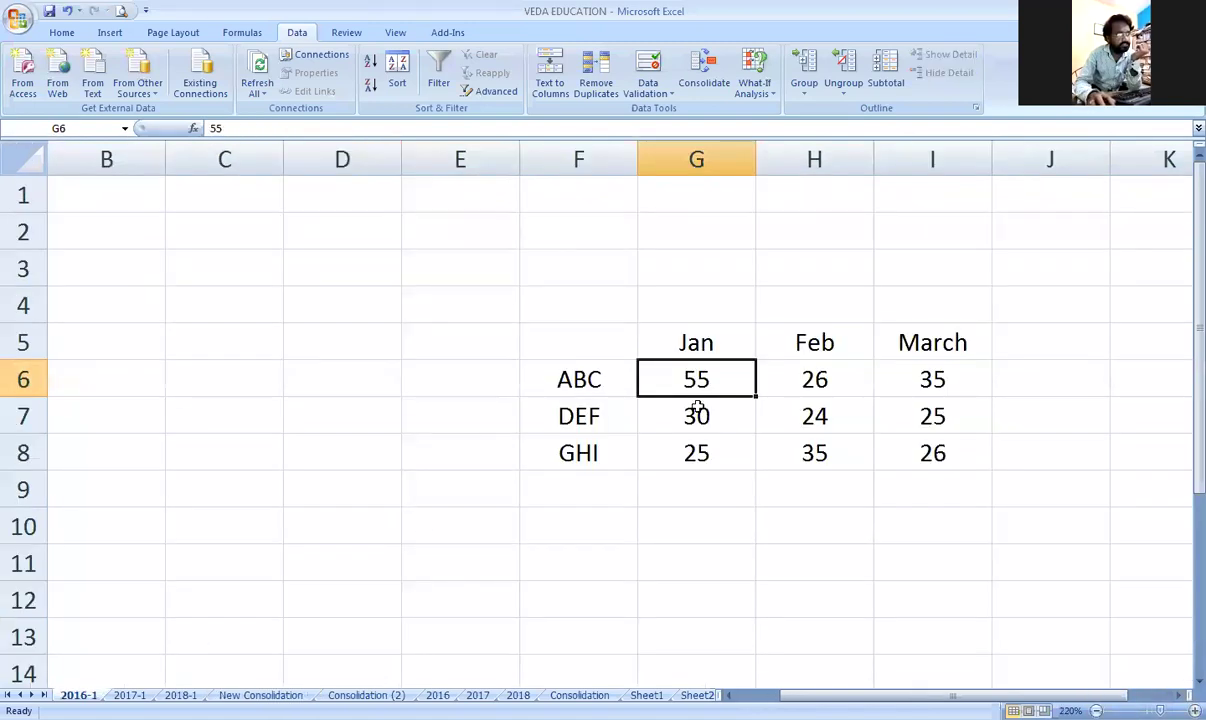
{"action": "left_click", "coordinate": [818, 383]}
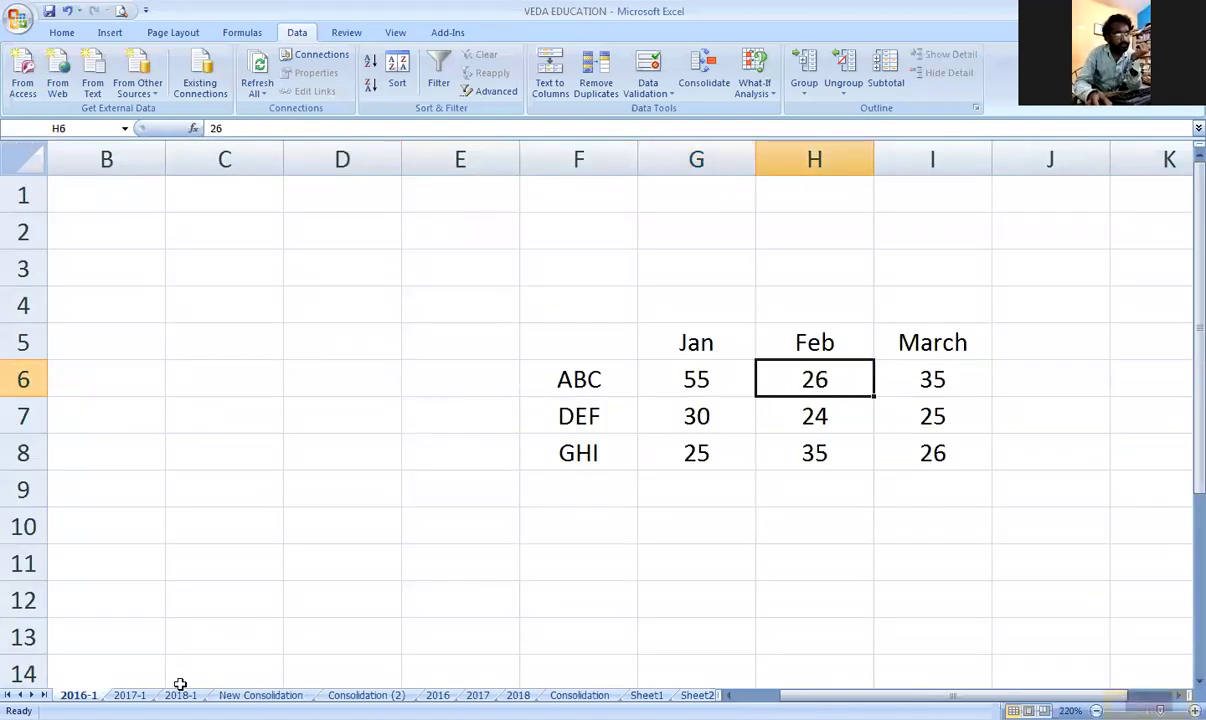
{"action": "left_click", "coordinate": [129, 695]}
{"action": "left_click", "coordinate": [446, 393]}
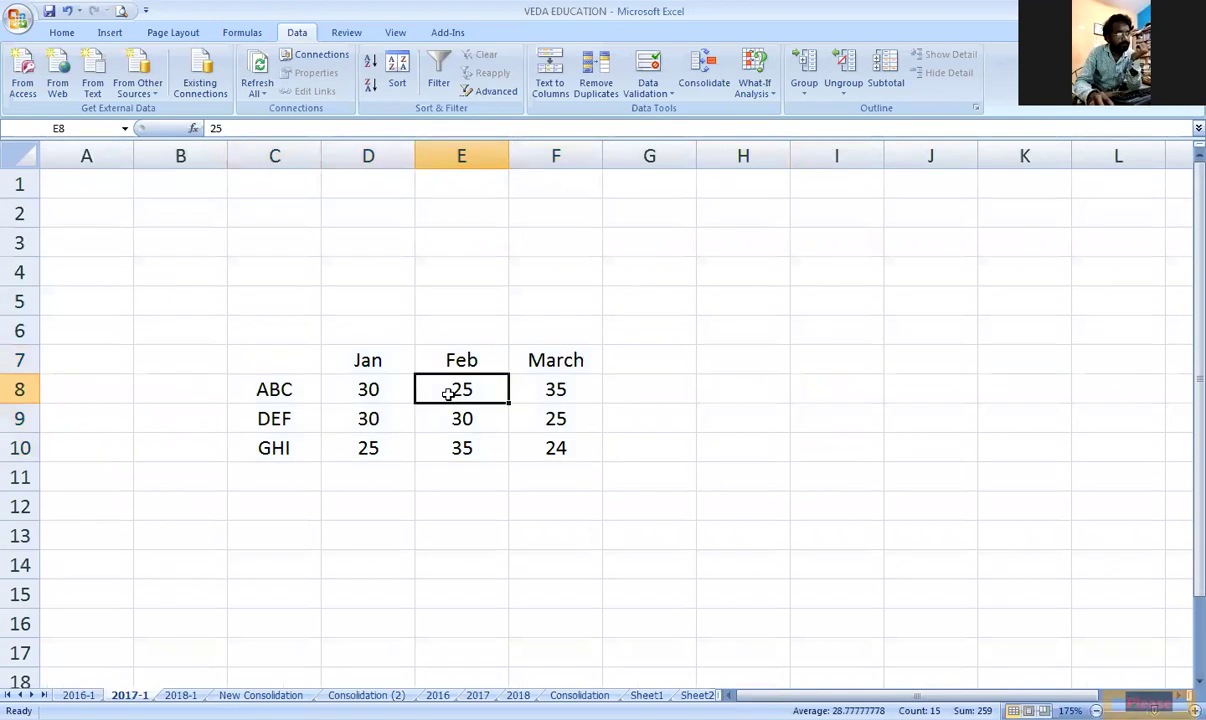
{"action": "left_click", "coordinate": [182, 694]}
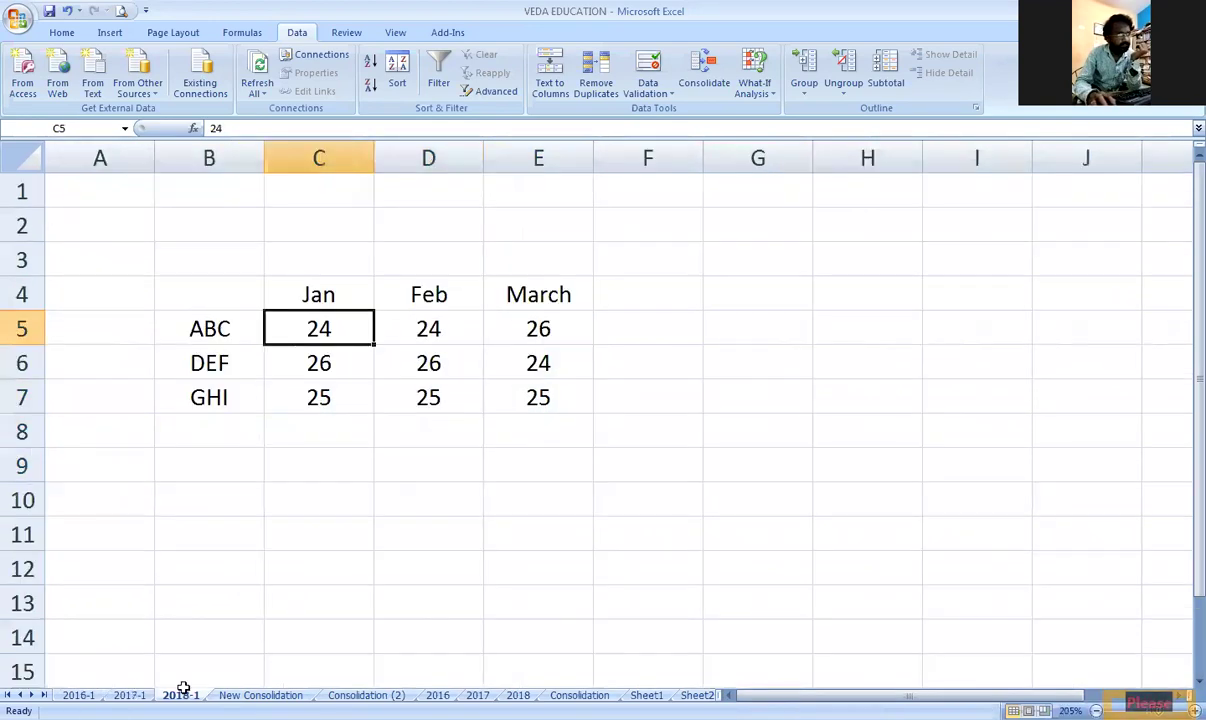
{"action": "left_click", "coordinate": [435, 333]}
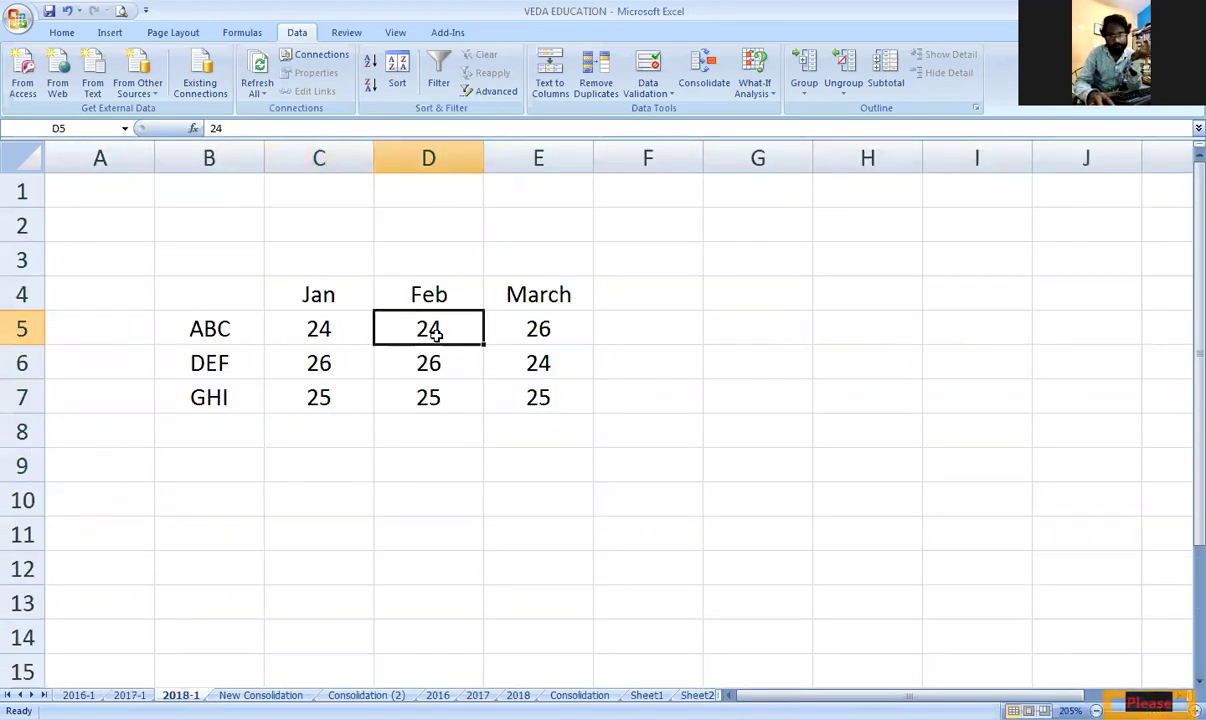
{"action": "left_click", "coordinate": [260, 695]}
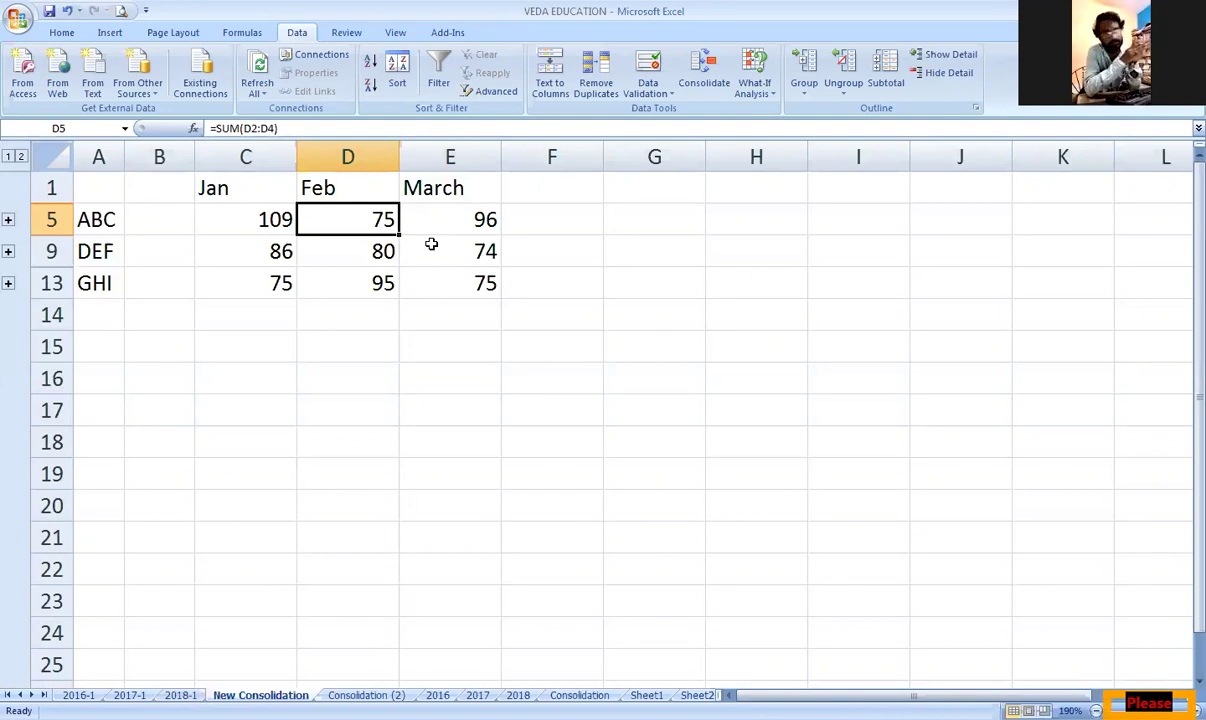
Expand the ABC group, widen column B, and make the ABC total row bold.
{"action": "left_click", "coordinate": [8, 222]}
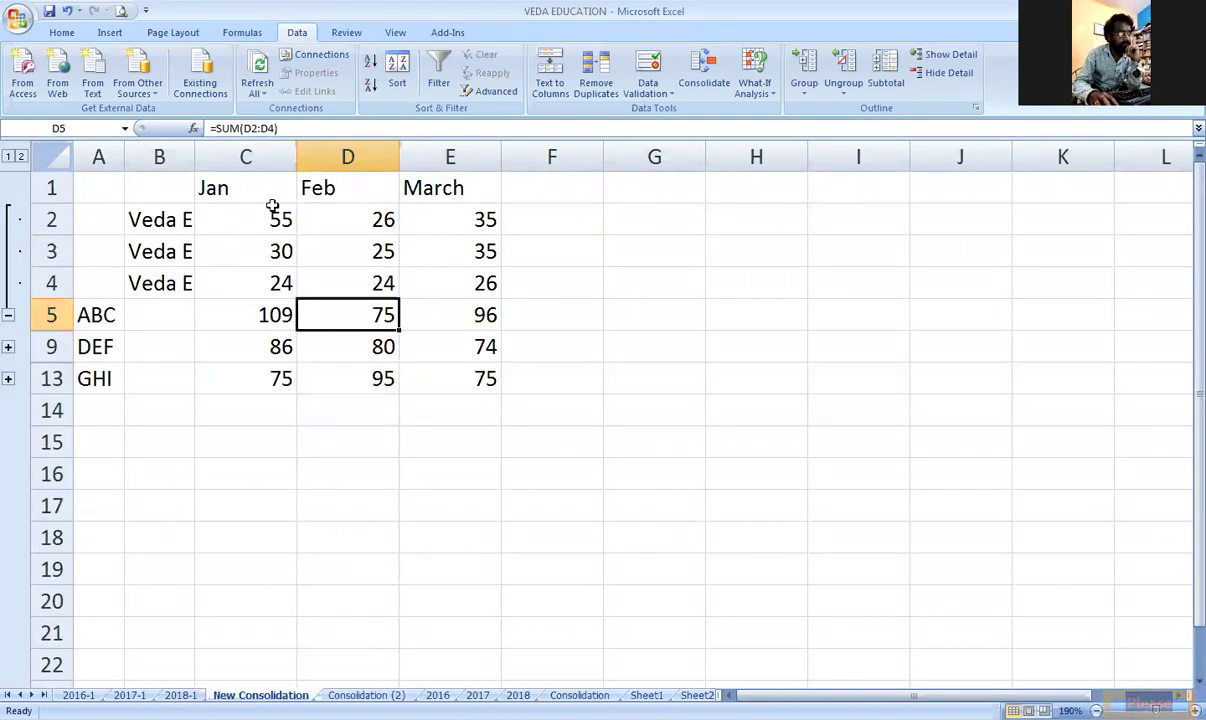
{"action": "double_click", "coordinate": [190, 154]}
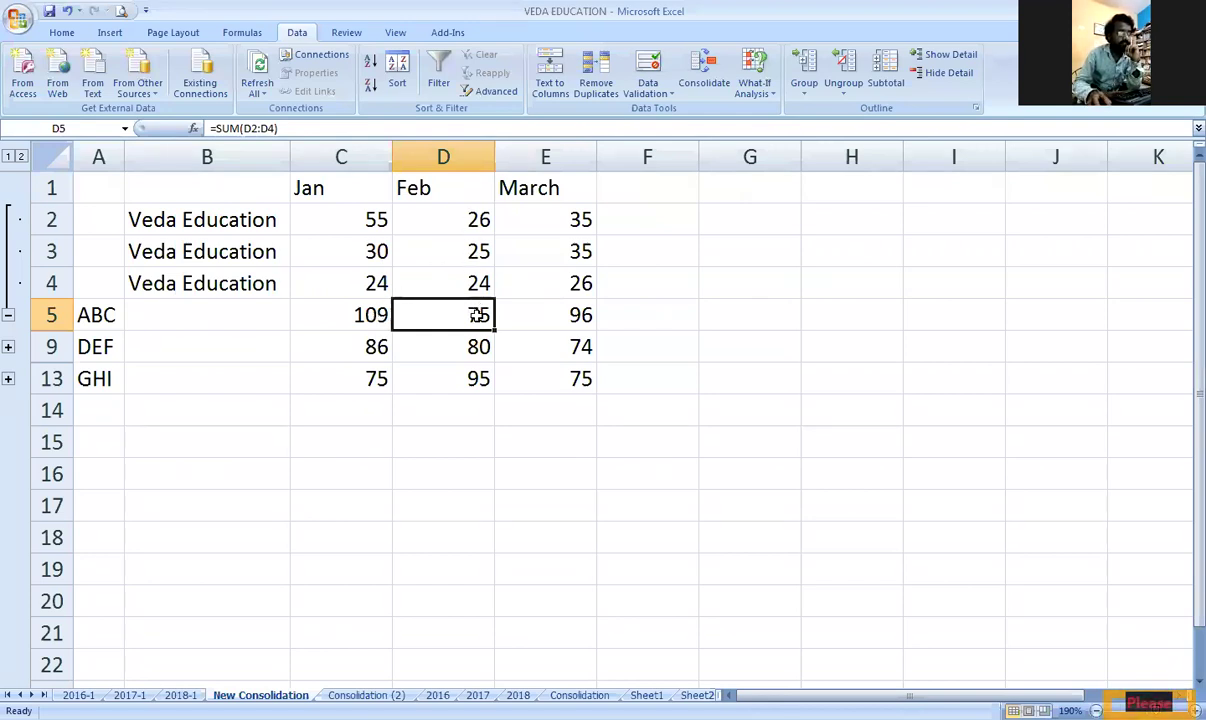
{"action": "left_click", "coordinate": [278, 220]}
{"action": "left_click_drag", "start_coordinate": [278, 220], "coordinate": [552, 280]}
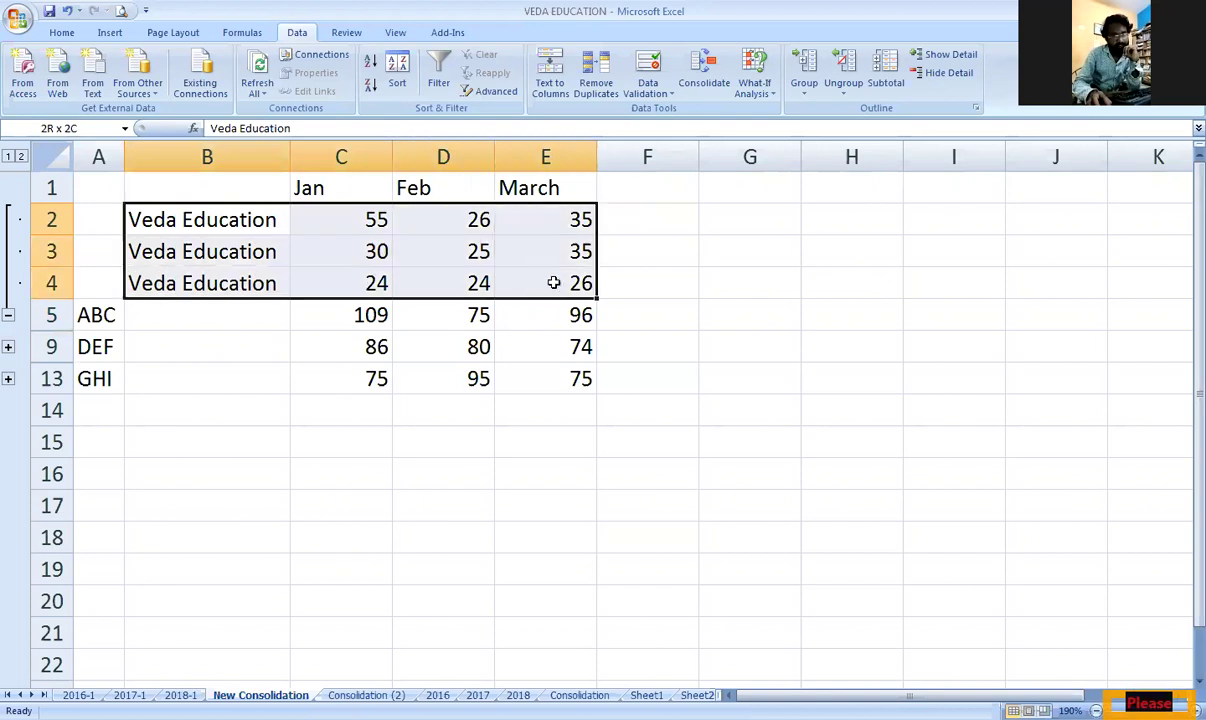
{"action": "left_click", "coordinate": [144, 86]}
{"action": "left_click", "coordinate": [144, 86]}
{"action": "left_click", "coordinate": [108, 315]}
{"action": "left_click_drag", "start_coordinate": [108, 315], "coordinate": [511, 315]}
{"action": "left_click", "coordinate": [144, 86]}
{"action": "left_click", "coordinate": [207, 398]}
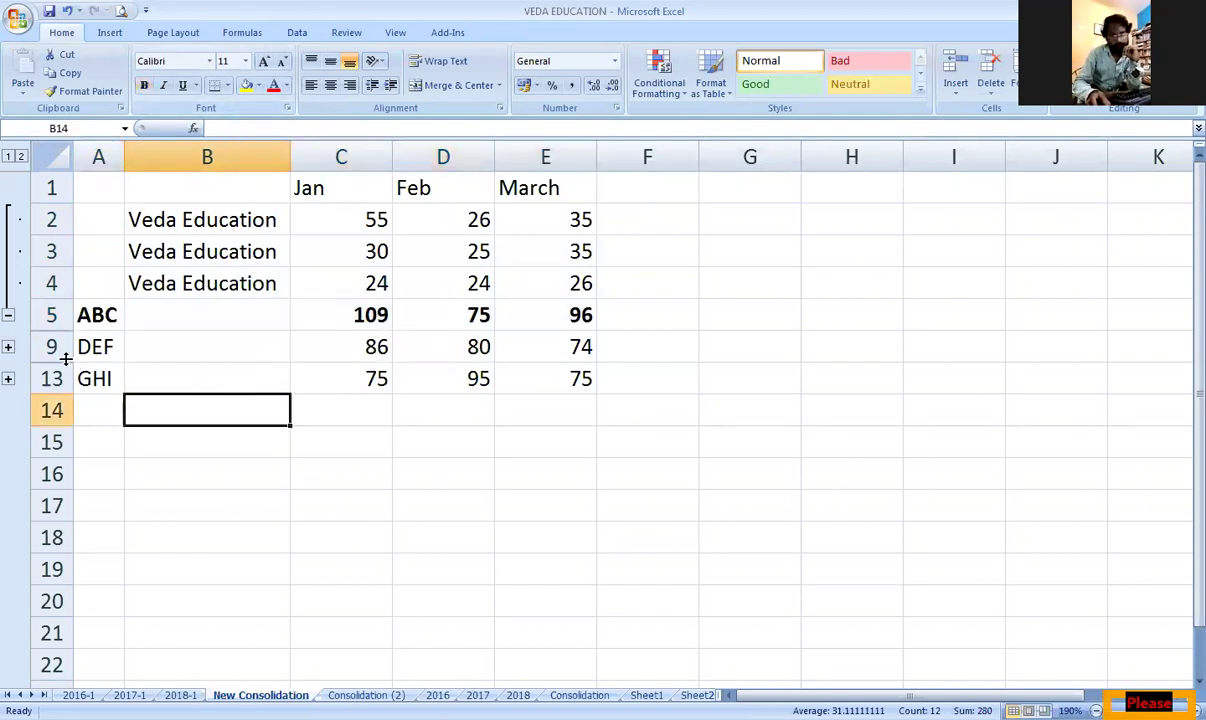
Expand the DEF and GHI groups and make their total rows bold.
{"action": "left_click", "coordinate": [8, 346]}
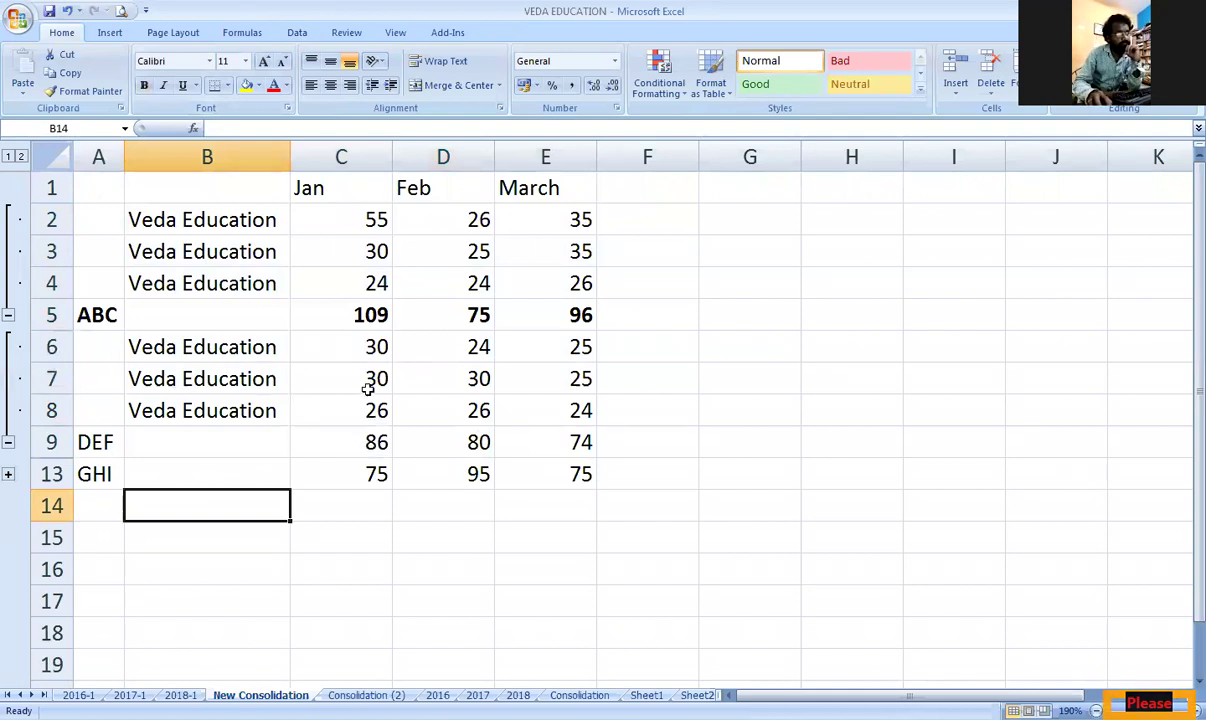
{"action": "left_click_drag", "start_coordinate": [358, 340], "coordinate": [433, 393]}
{"action": "left_click_drag", "start_coordinate": [100, 441], "coordinate": [584, 441]}
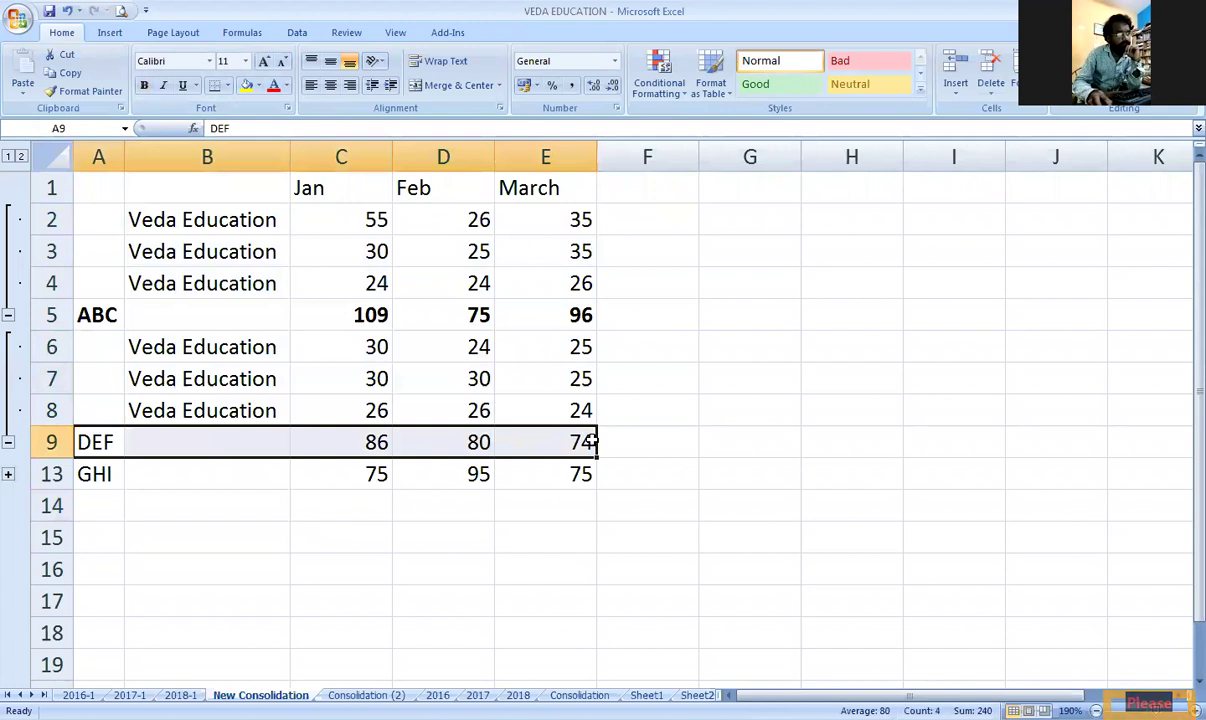
{"action": "left_click", "coordinate": [145, 86]}
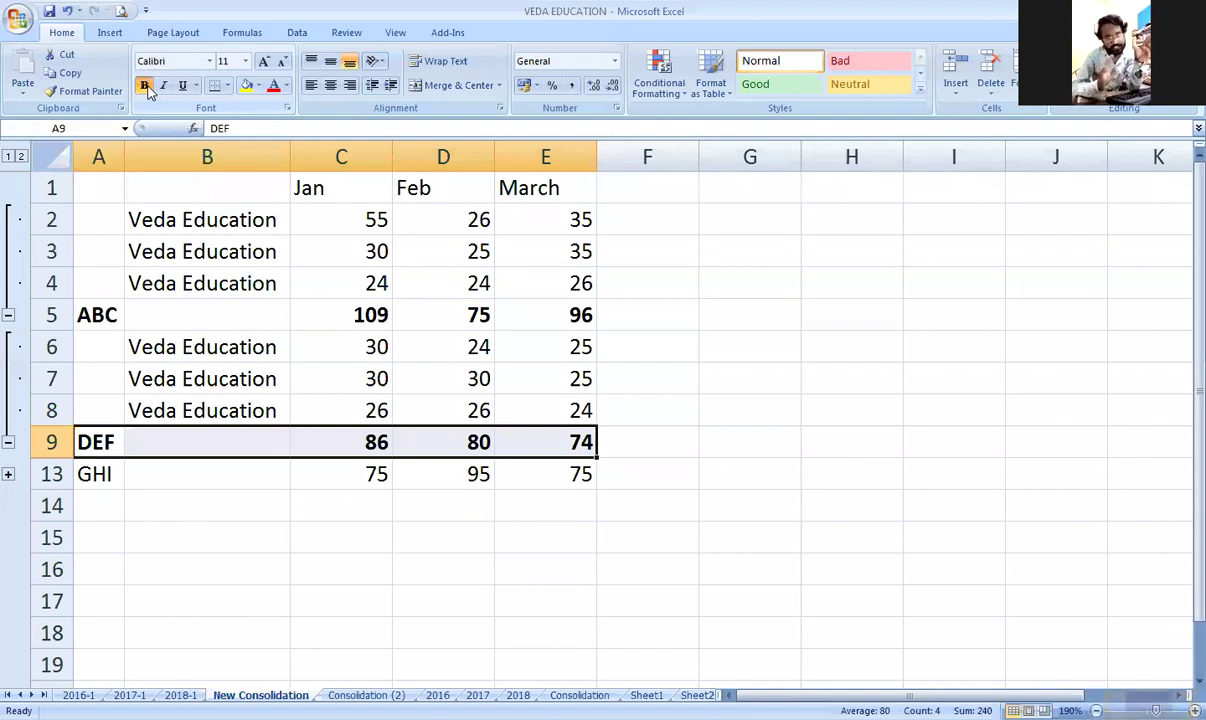
{"action": "left_click", "coordinate": [8, 474]}
{"action": "left_click_drag", "start_coordinate": [95, 570], "coordinate": [530, 576]}
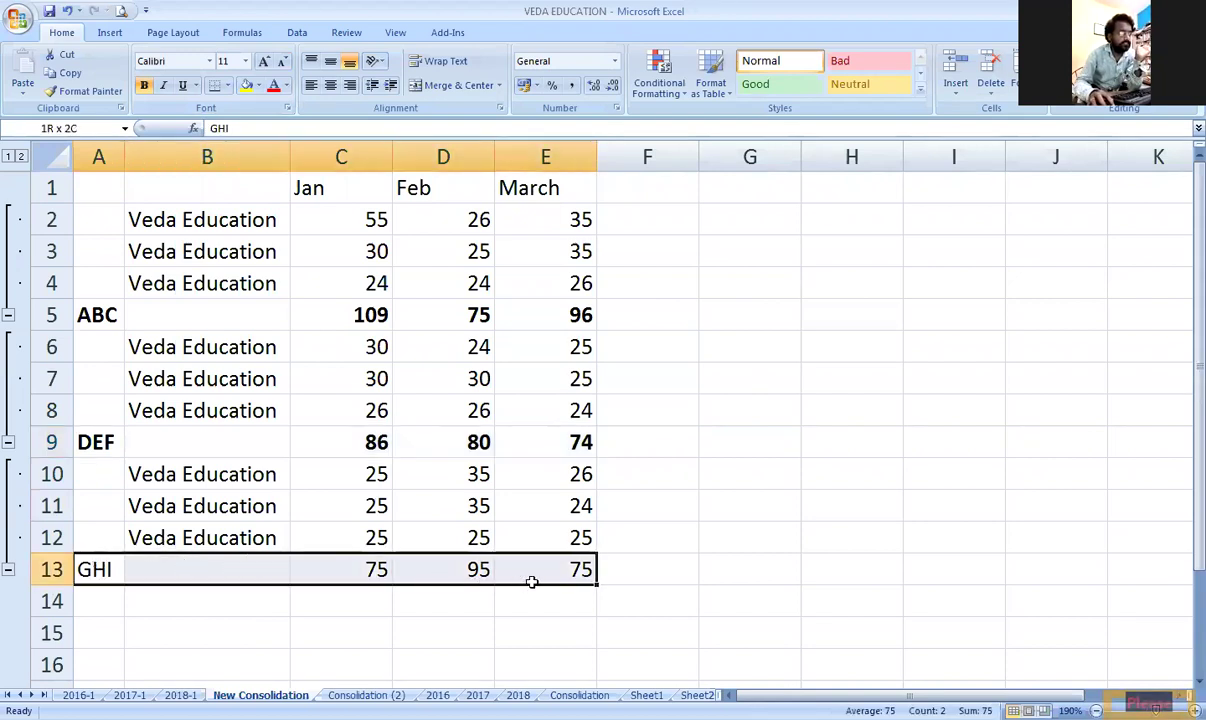
{"action": "left_click", "coordinate": [144, 86]}
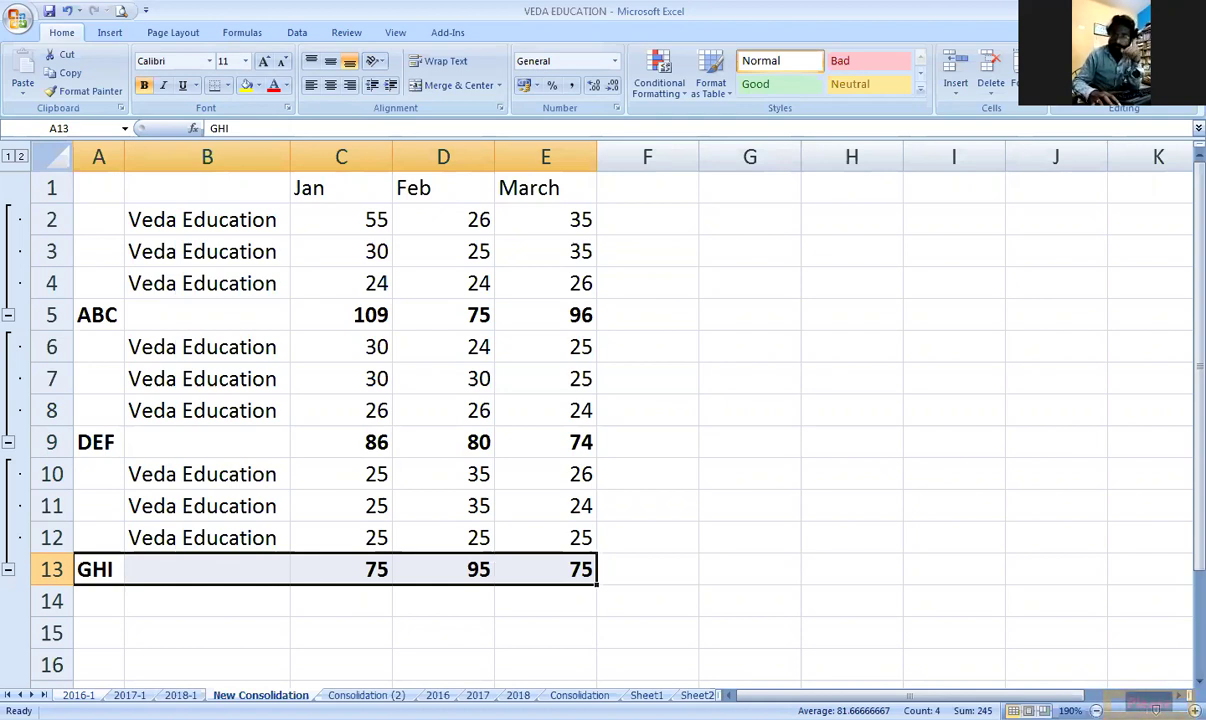
Change ABC's January value on sheet 2016-1 (G6) from 55 to 25.
{"action": "left_click", "coordinate": [78, 695]}
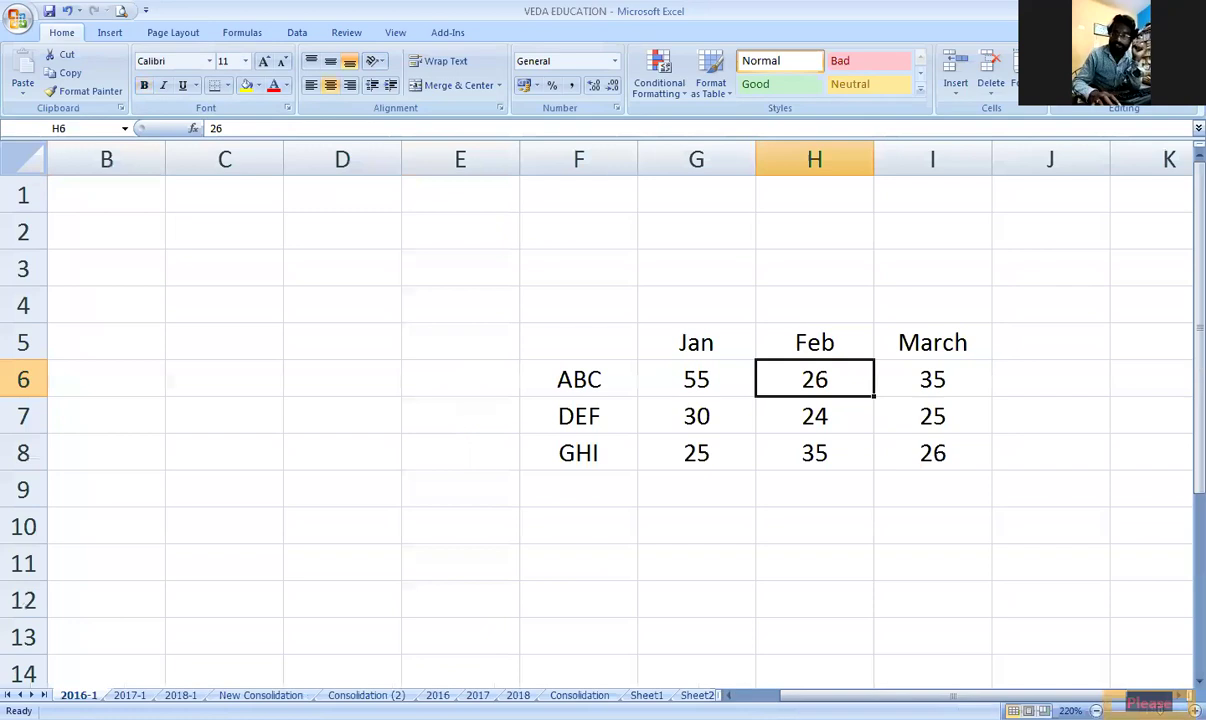
{"action": "left_click", "coordinate": [688, 383]}
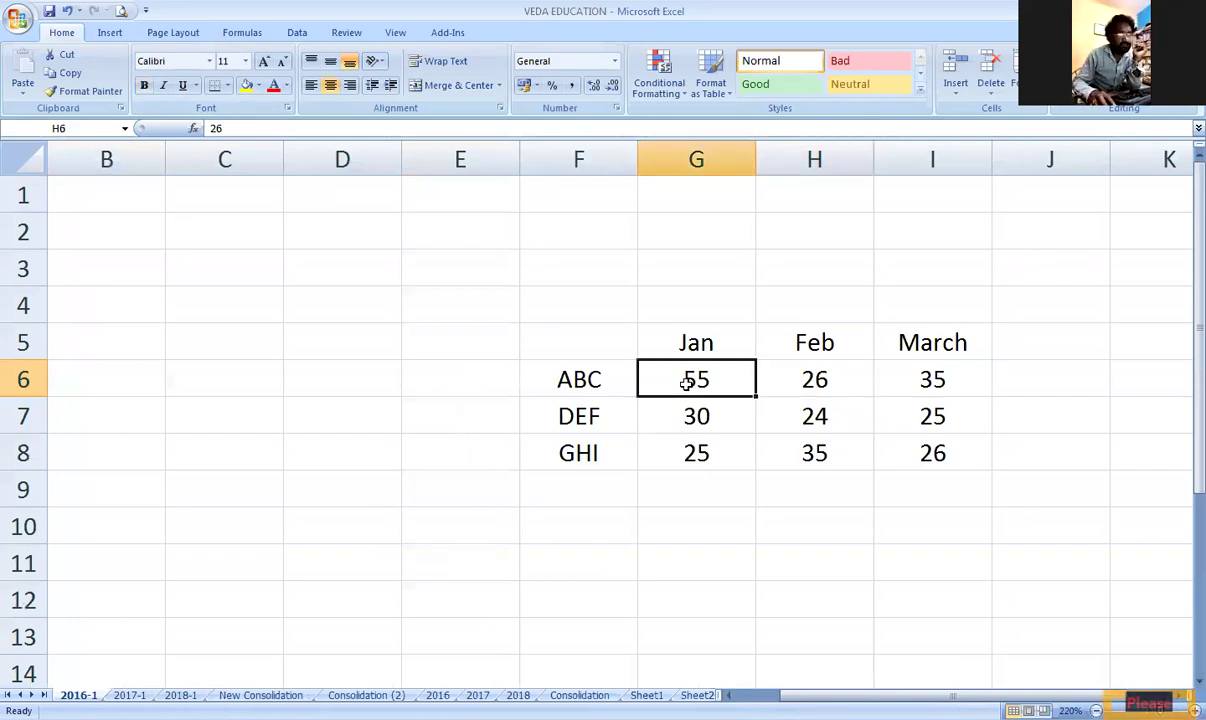
{"action": "type", "text": "4"}
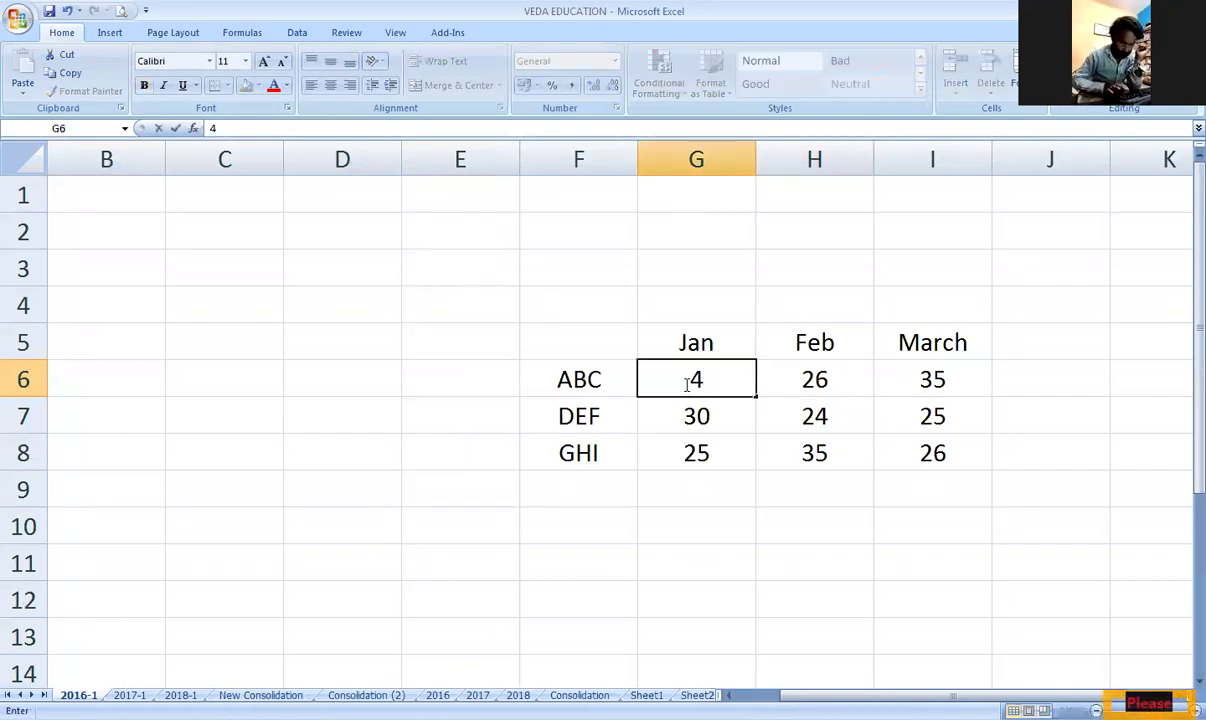
{"action": "key", "text": "BackSpace"}
{"action": "type", "text": "25"}
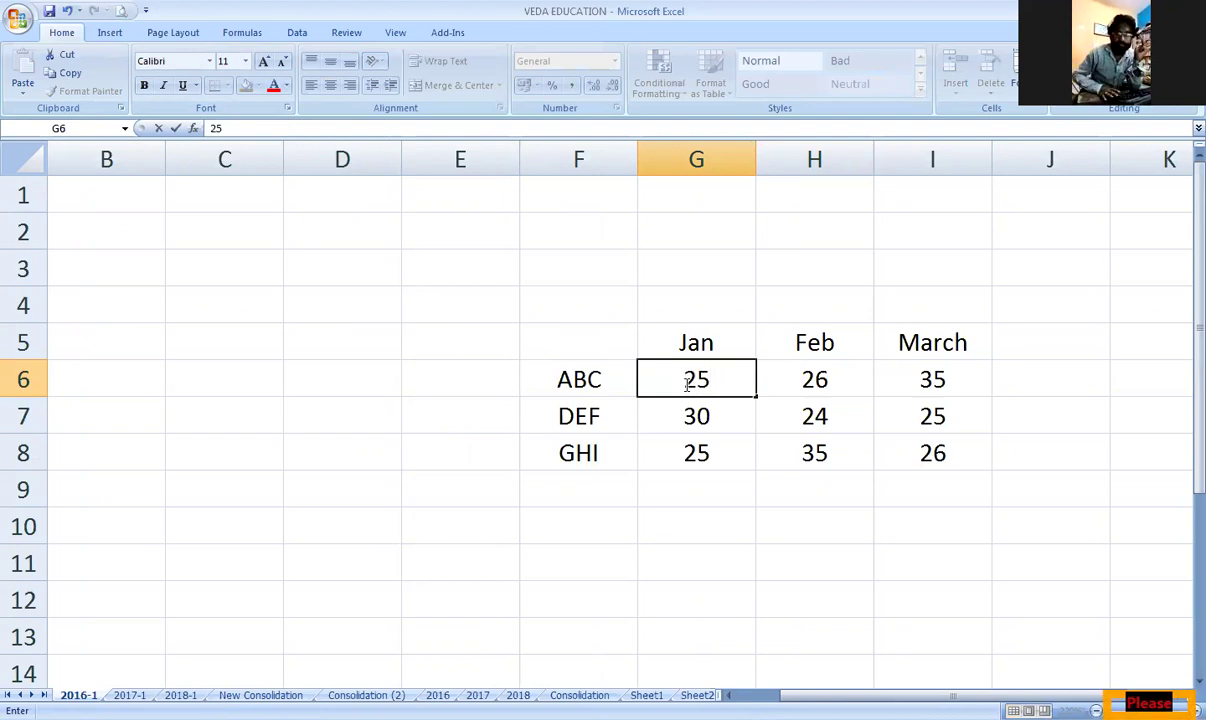
{"action": "key", "text": "Return"}
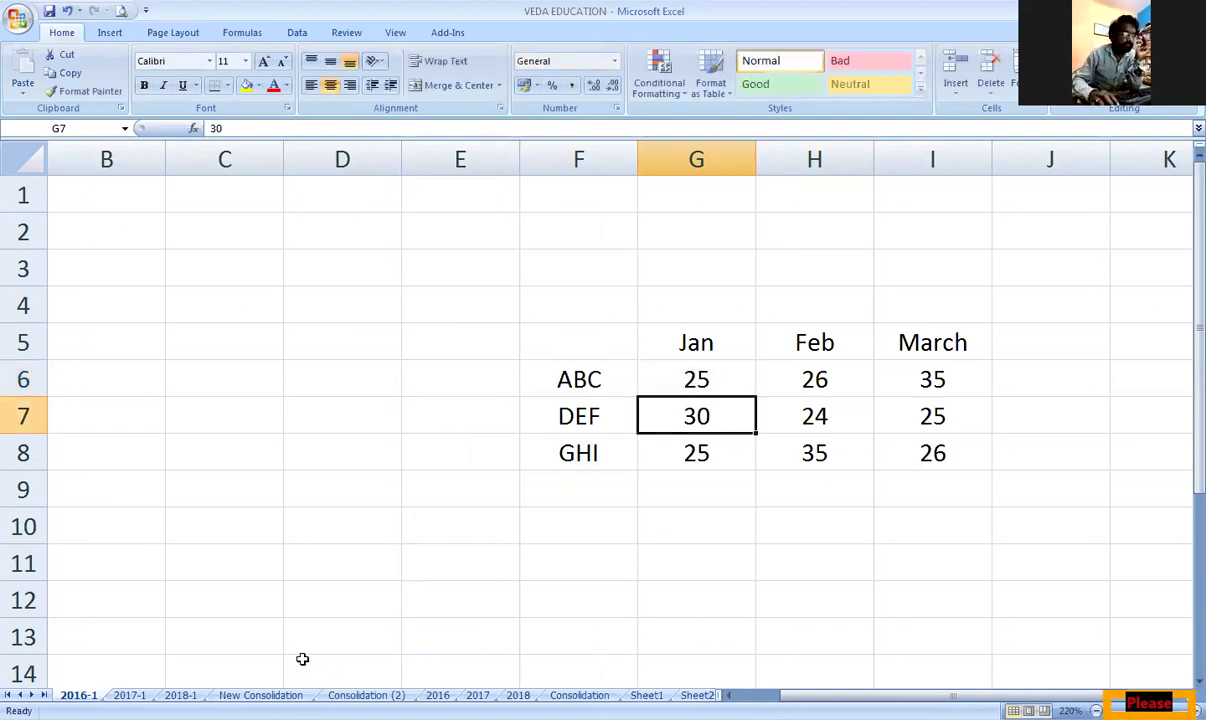
{"action": "left_click", "coordinate": [260, 695]}
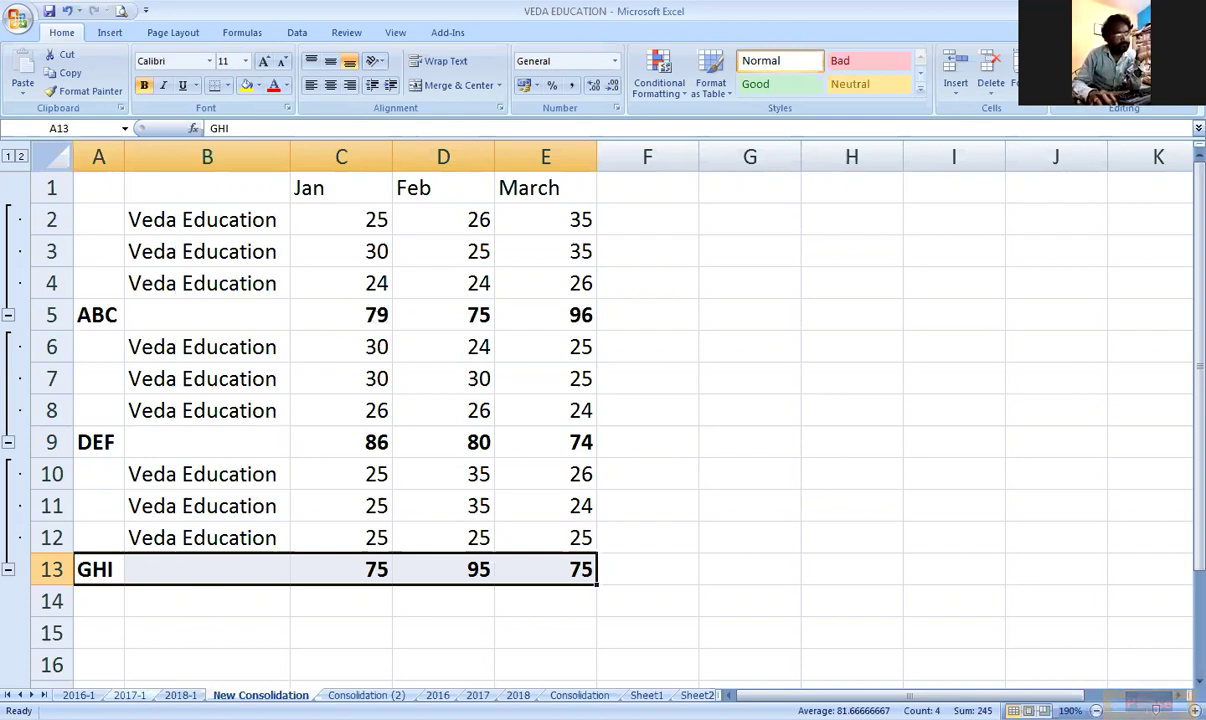
Edit ABC's January value on sheet 2017-1 (D8) to 1030 and check the consolidation.
{"action": "left_click", "coordinate": [129, 695]}
{"action": "double_click", "coordinate": [363, 388]}
{"action": "type", "text": "10"}
{"action": "key", "text": "Return"}
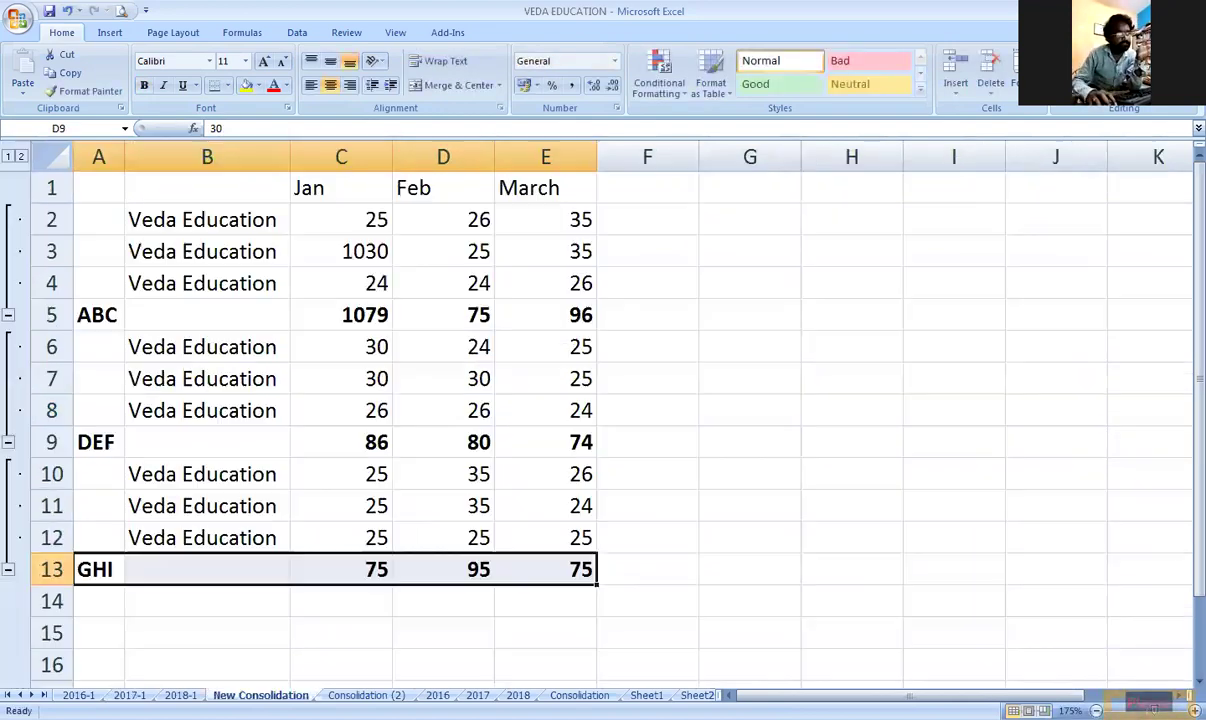
{"action": "left_click", "coordinate": [260, 695]}
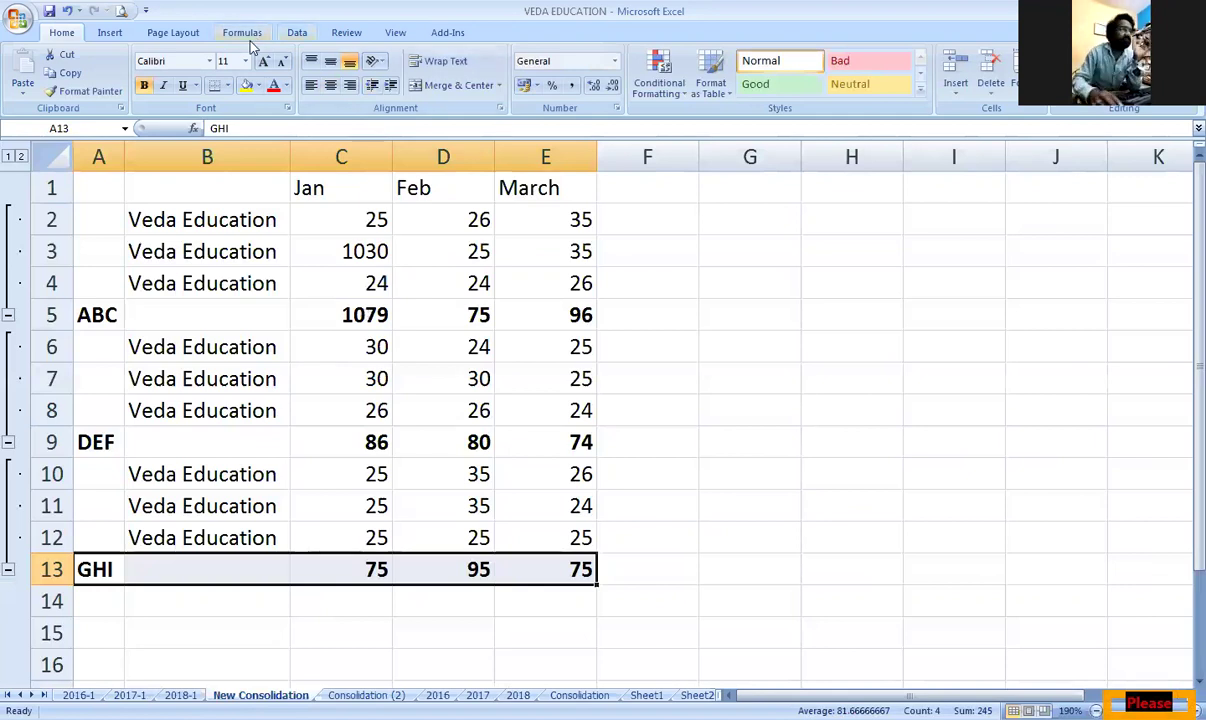
Re-run Data > Consolidate and dismiss the 'No data was consolidated' message.
{"action": "left_click", "coordinate": [297, 33]}
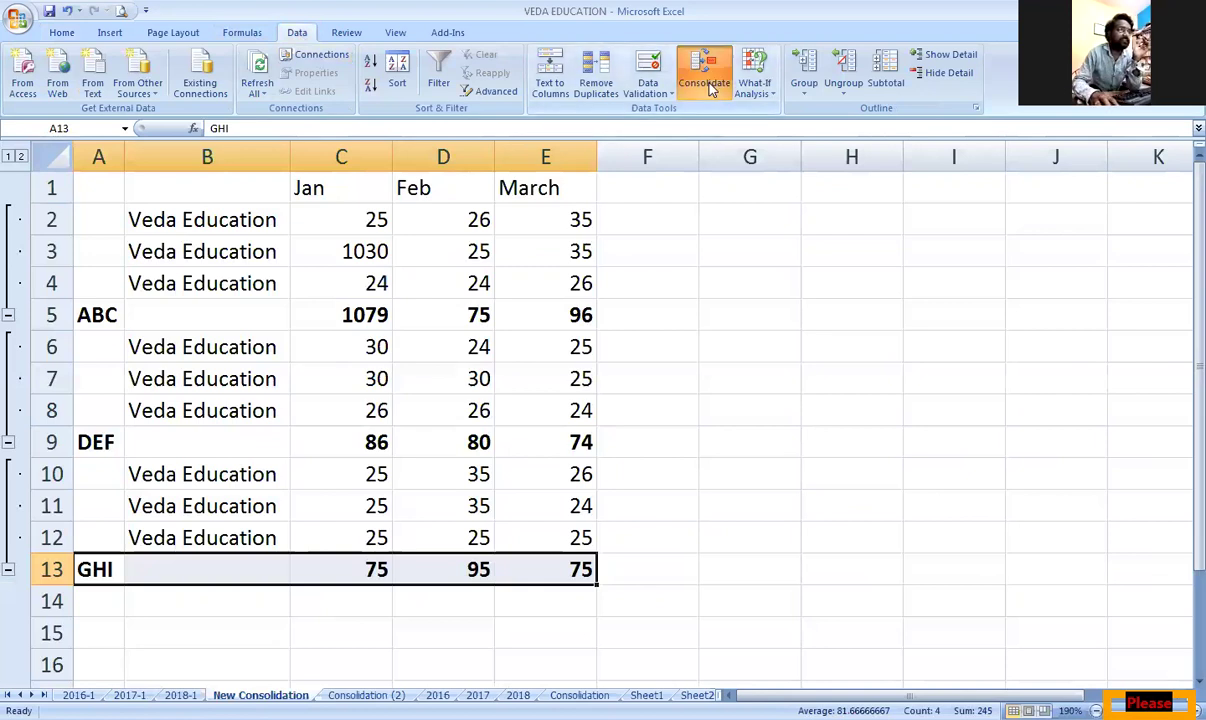
{"action": "left_click", "coordinate": [710, 88]}
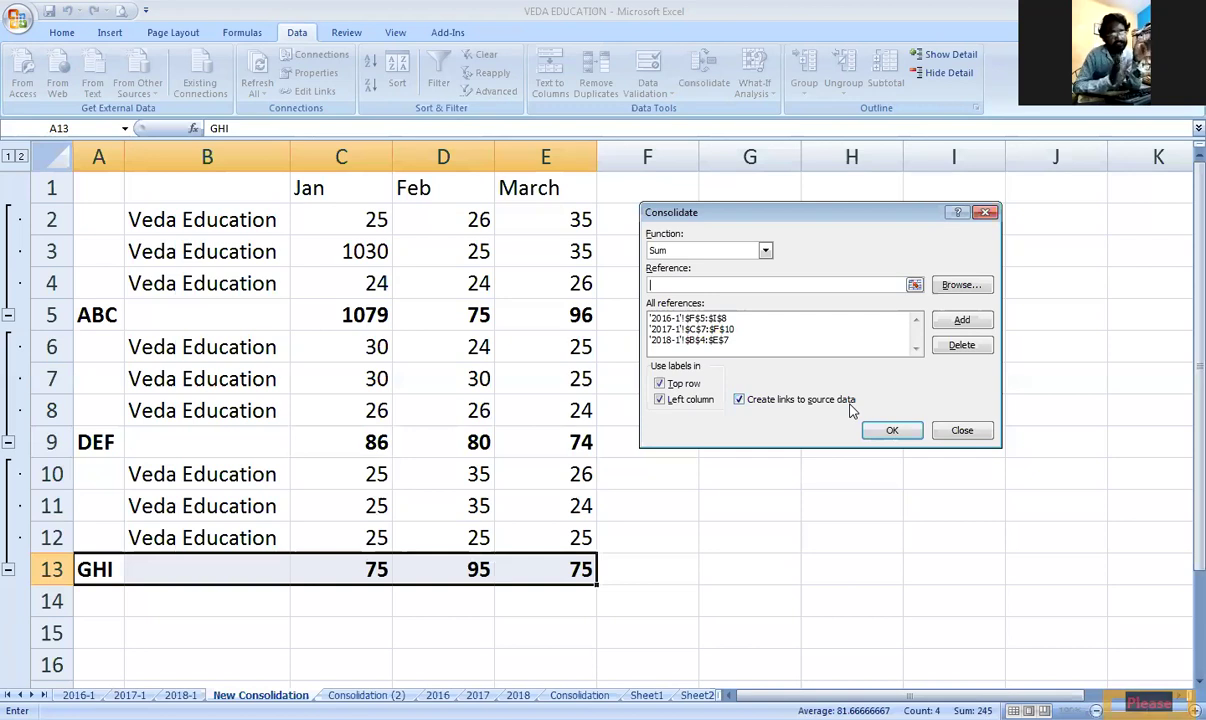
{"action": "left_click", "coordinate": [892, 432]}
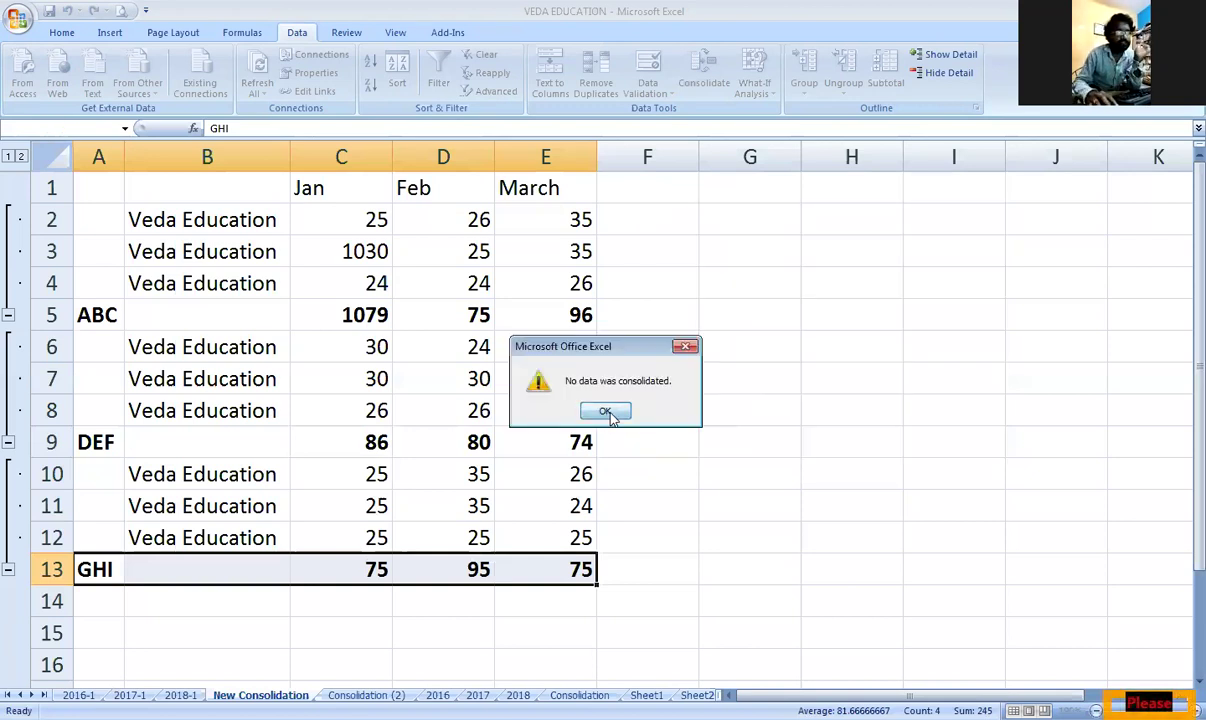
{"action": "left_click", "coordinate": [600, 410]}
Collapse the GHI, DEF and ABC outline groups to show only totals.
{"action": "left_click_drag", "start_coordinate": [98, 183], "coordinate": [571, 565]}
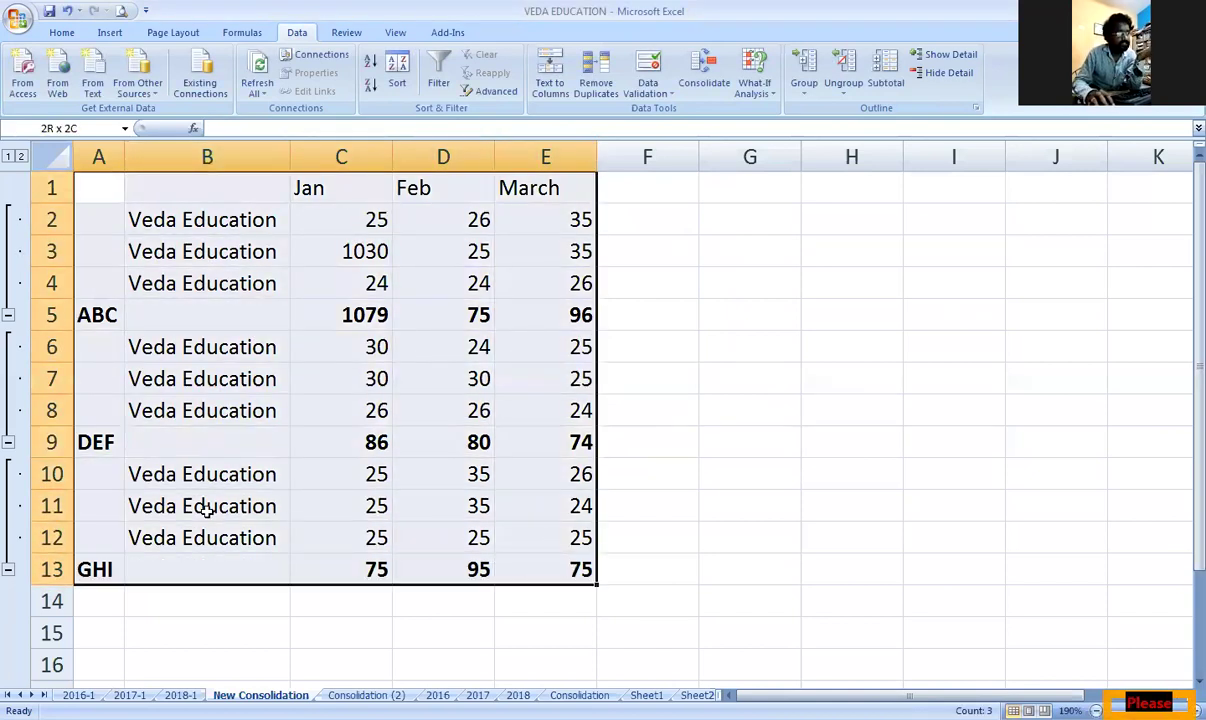
{"action": "left_click", "coordinate": [8, 567]}
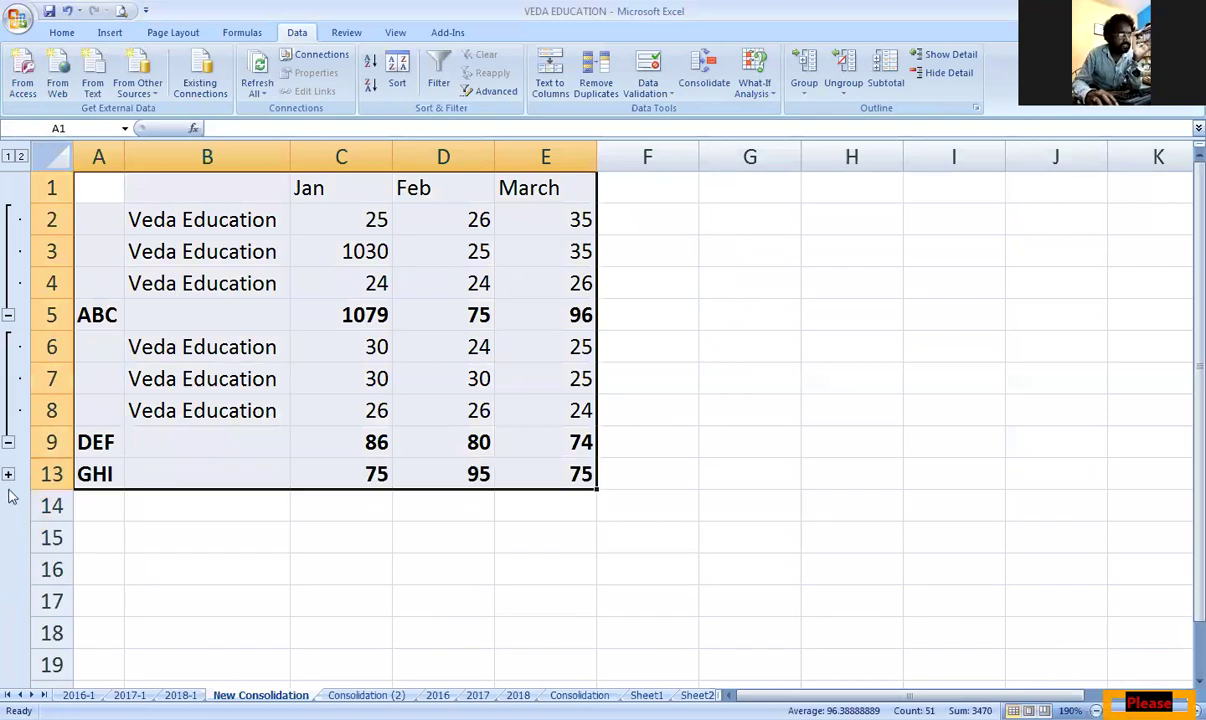
{"action": "left_click", "coordinate": [8, 442]}
{"action": "left_click", "coordinate": [8, 315]}
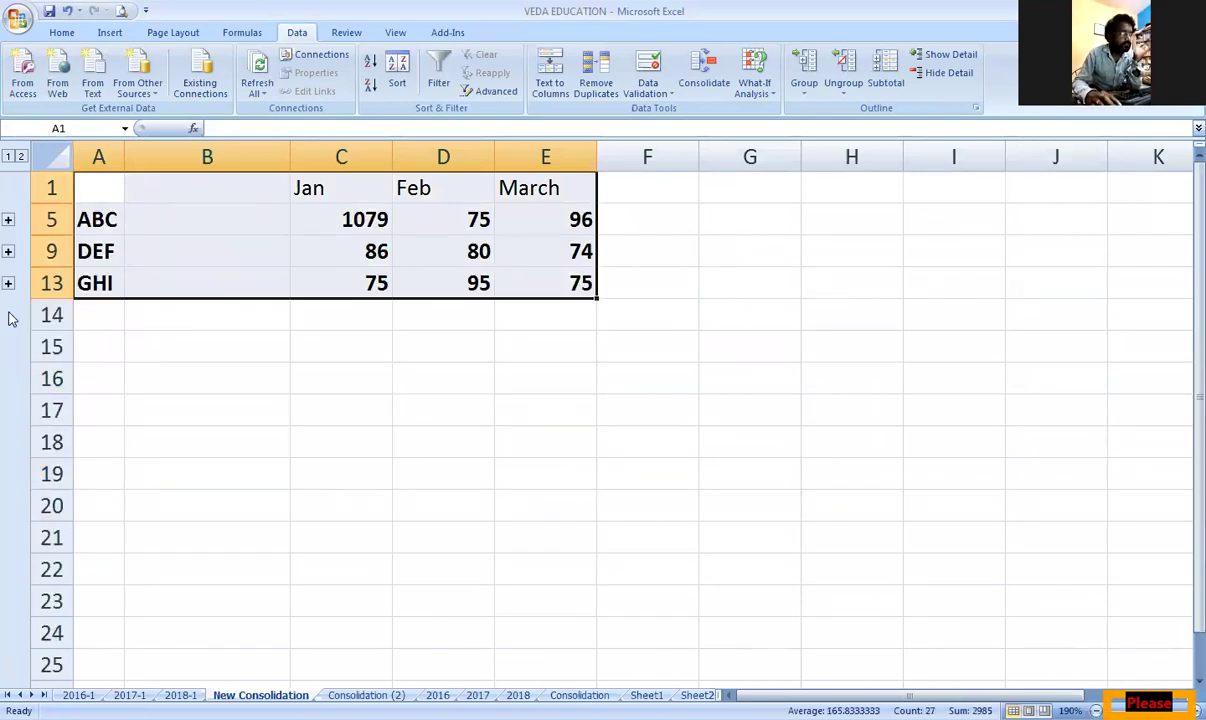